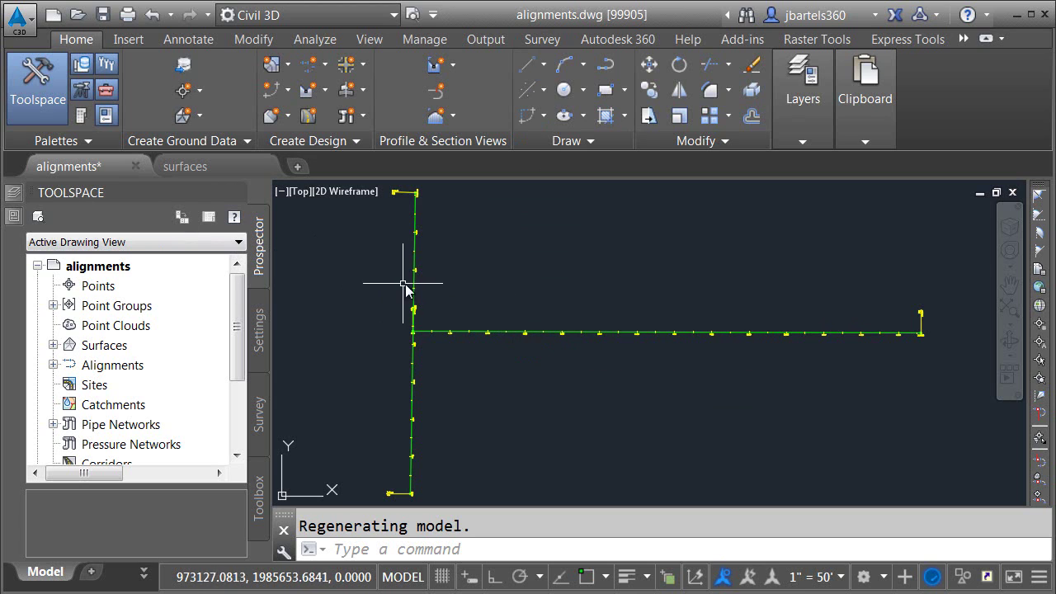
Inspect the Road A alignment in the alignments drawing and view the contours in the surfaces drawing
mouse_move(413, 282)
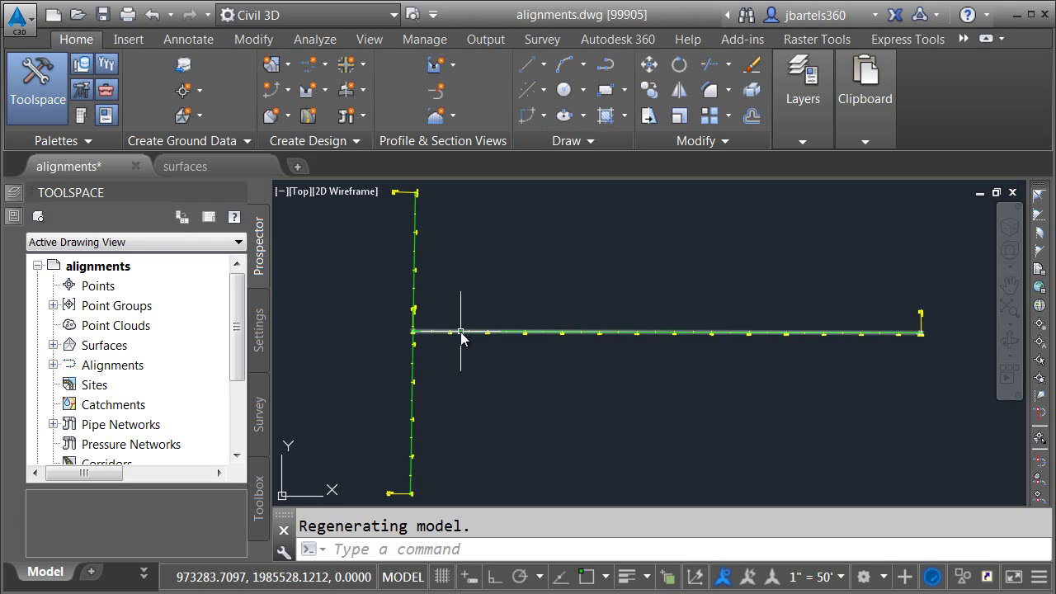
mouse_move(460, 332)
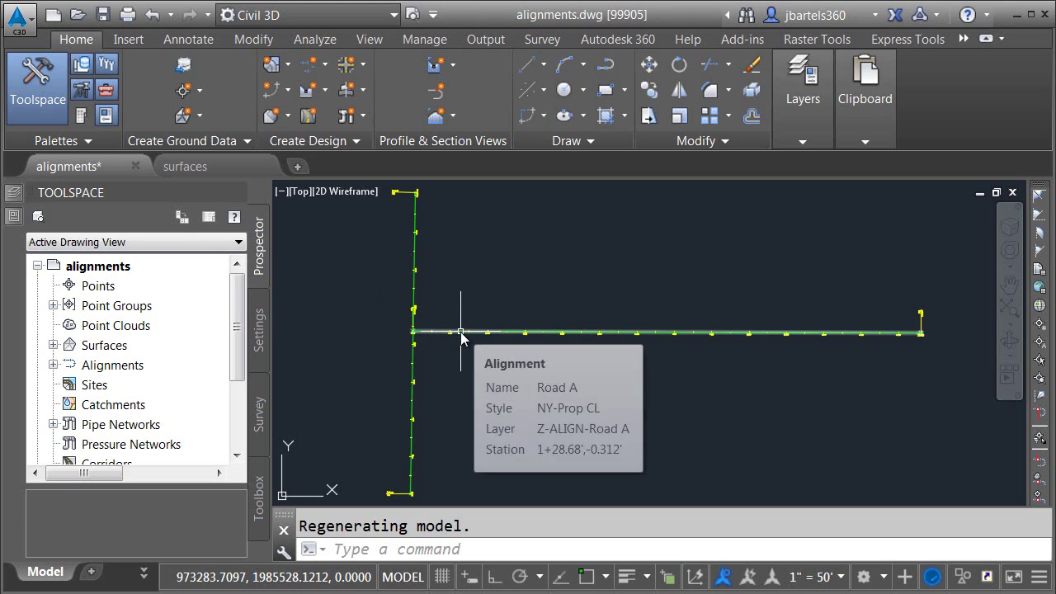
left_click(217, 163)
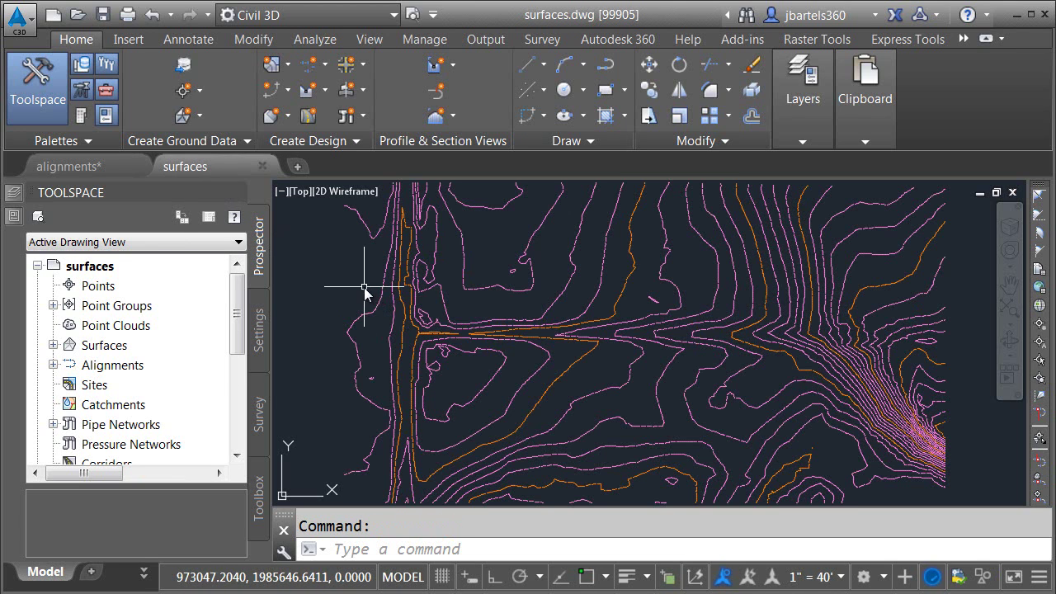
mouse_move(381, 299)
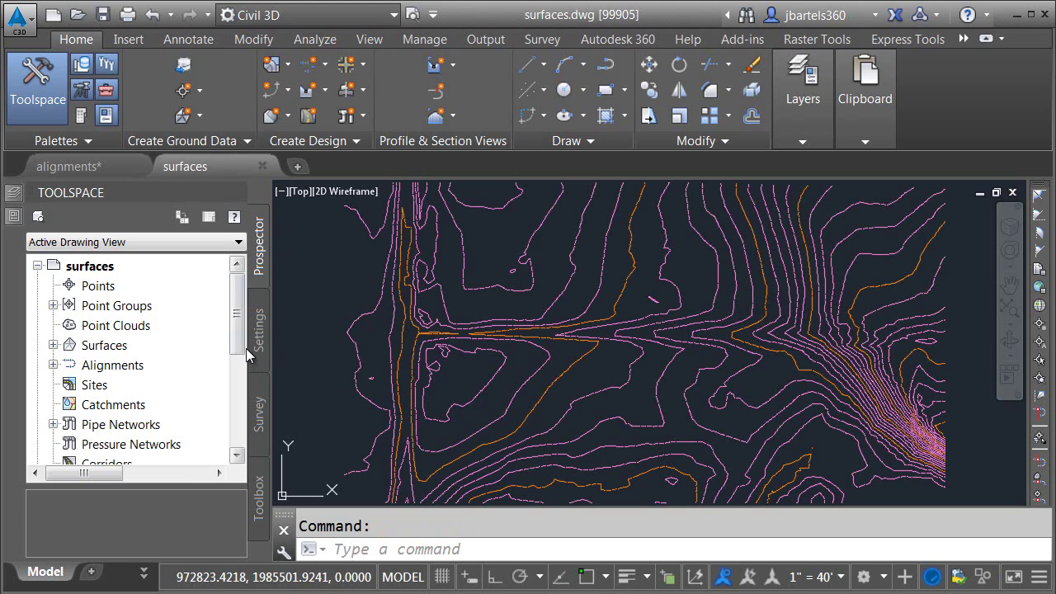
Expand the project's data shortcuts to view the available surfaces and centerline alignments
left_click_drag(239, 353, 236, 436)
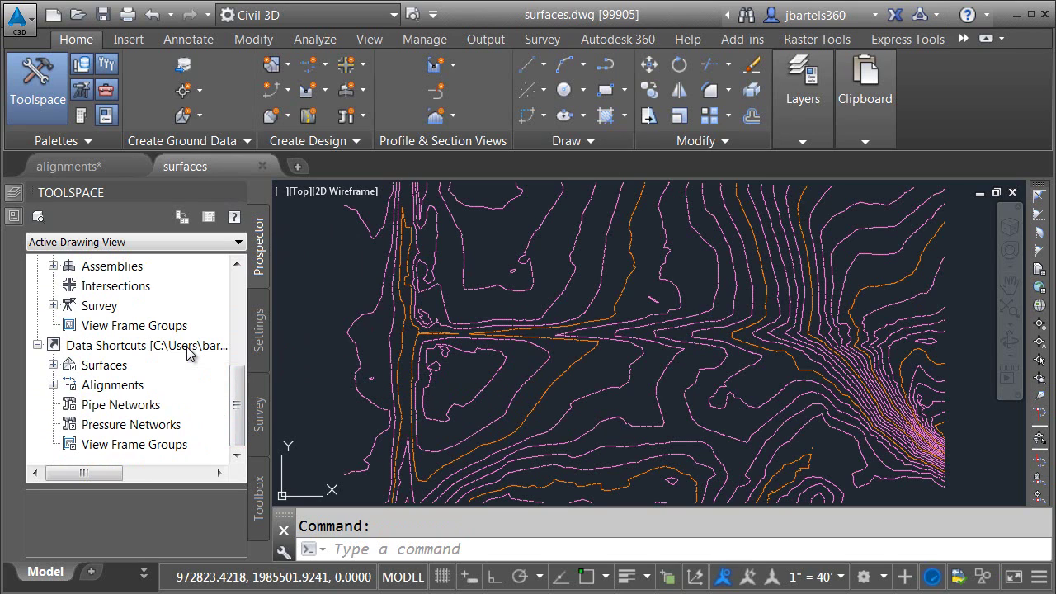
left_click(53, 365)
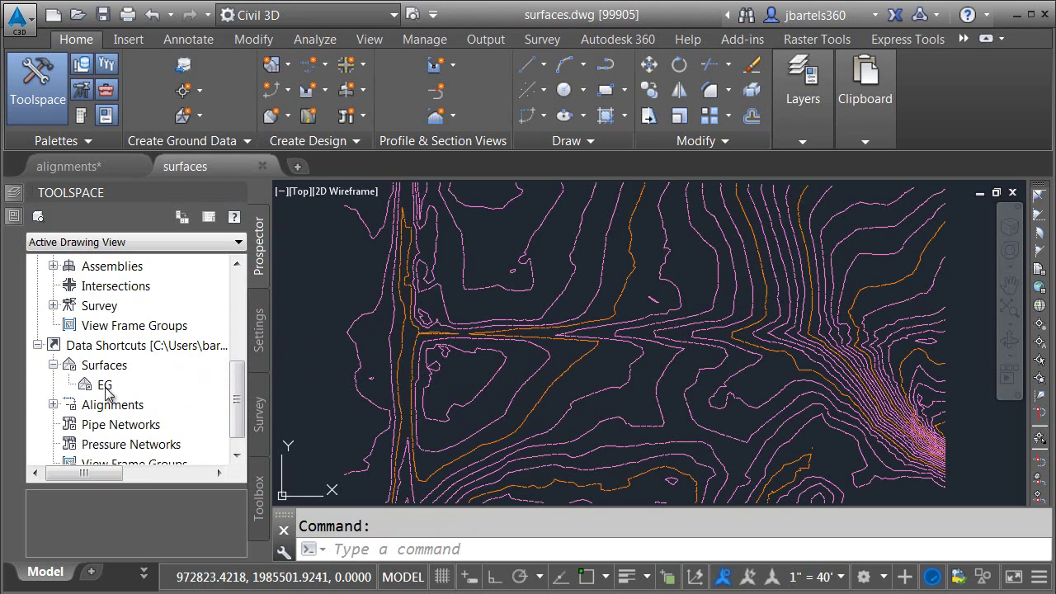
left_click(53, 404)
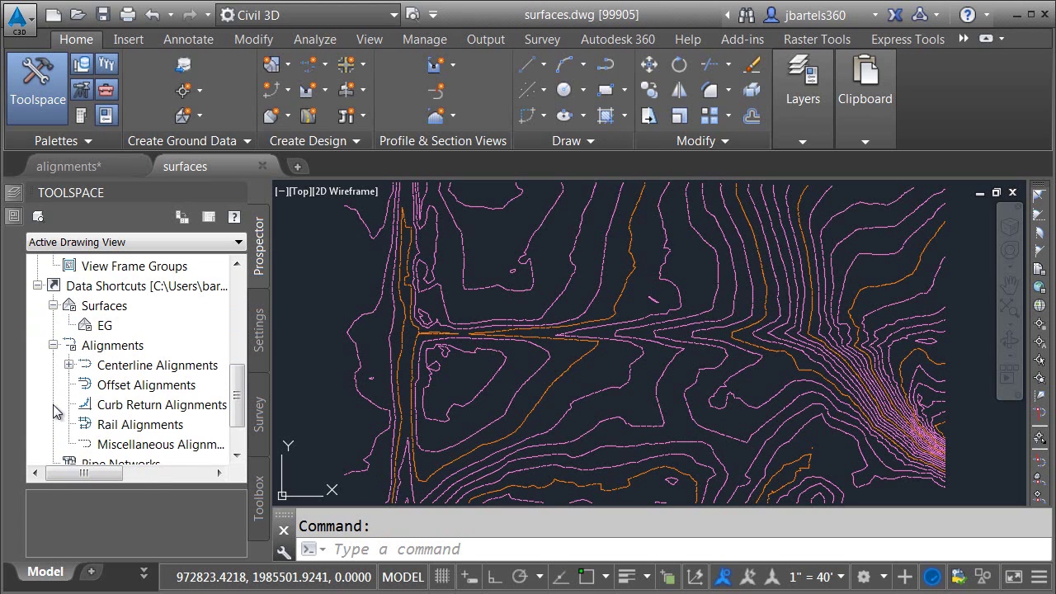
left_click(69, 365)
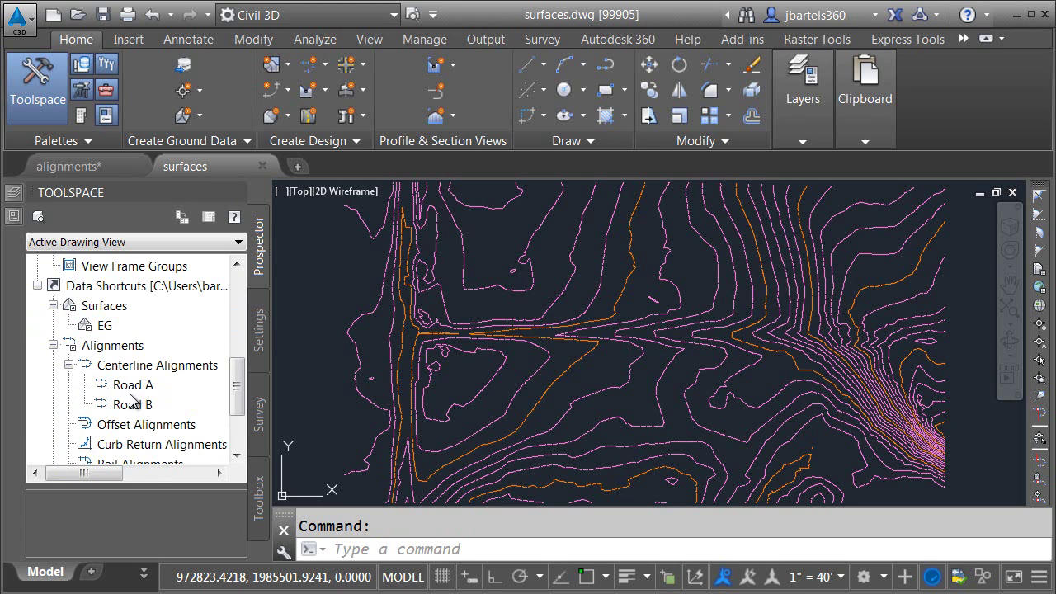
Close the surfaces and alignments drawings
left_click(261, 166)
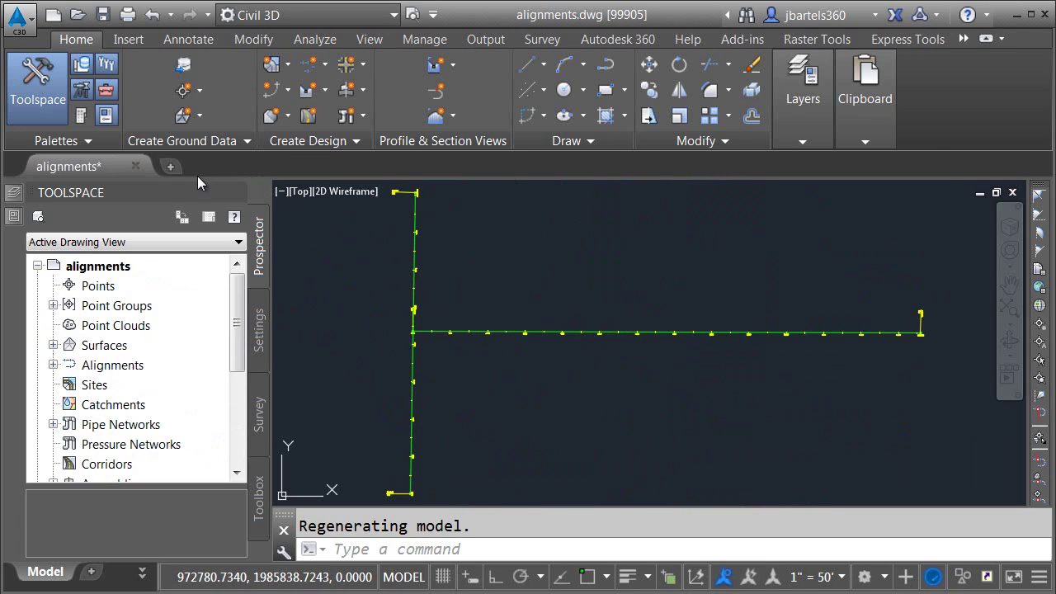
left_click(135, 166)
left_click(488, 350)
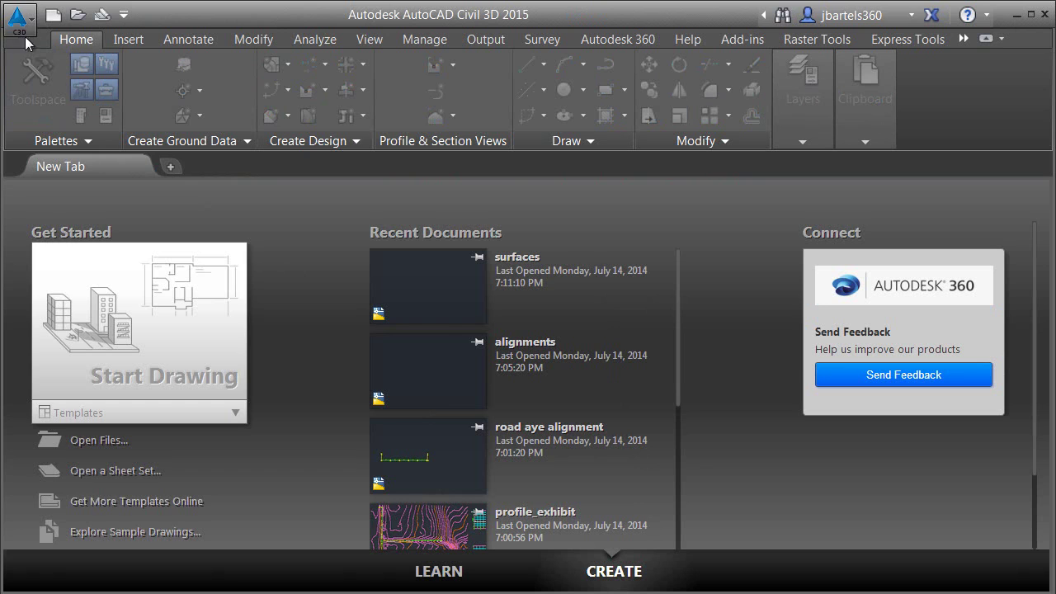
Create a new drawing from the $sample_production(Imperial).dwt template
left_click(18, 17)
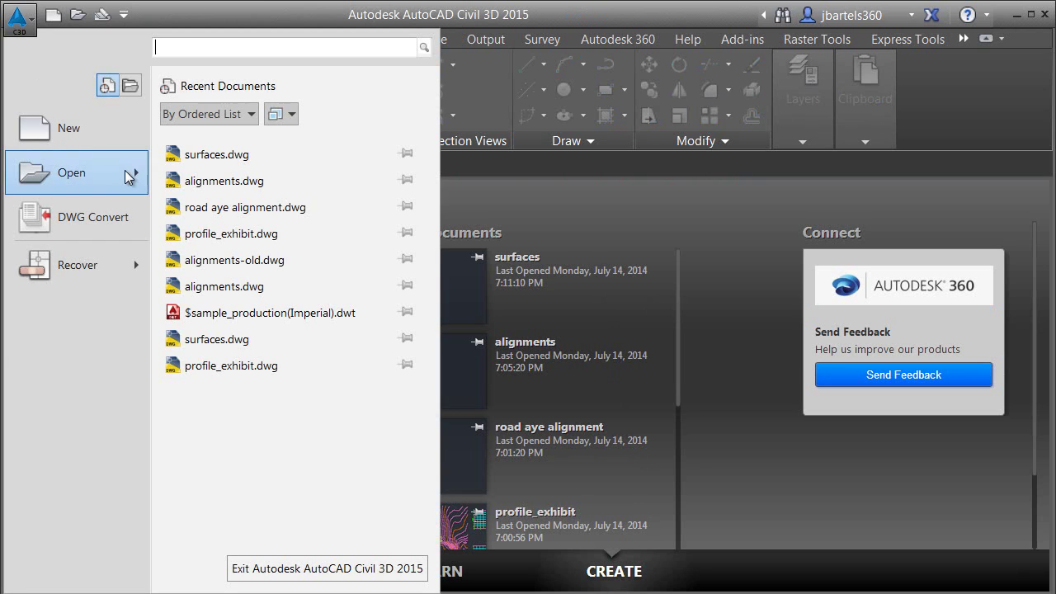
left_click(86, 133)
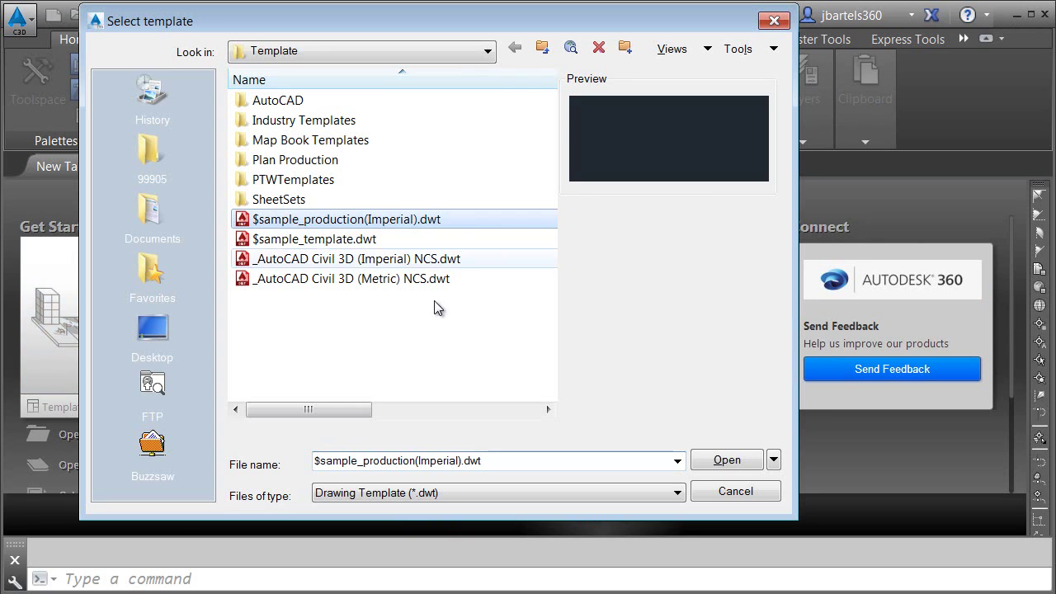
left_click(709, 465)
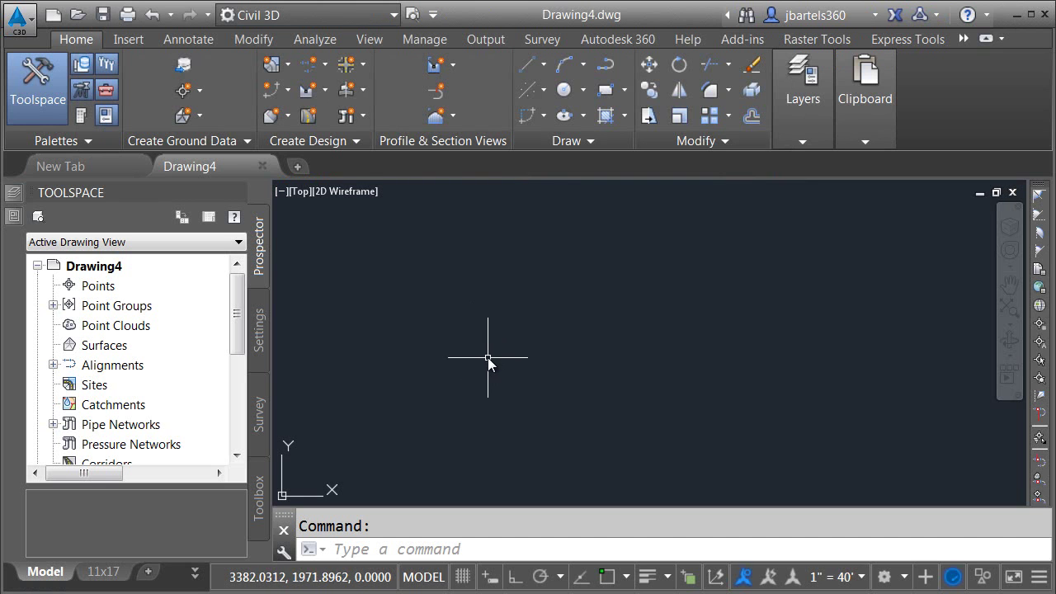
Save the new drawing as "profile exhibit" in the 99905 folder
left_click(103, 14)
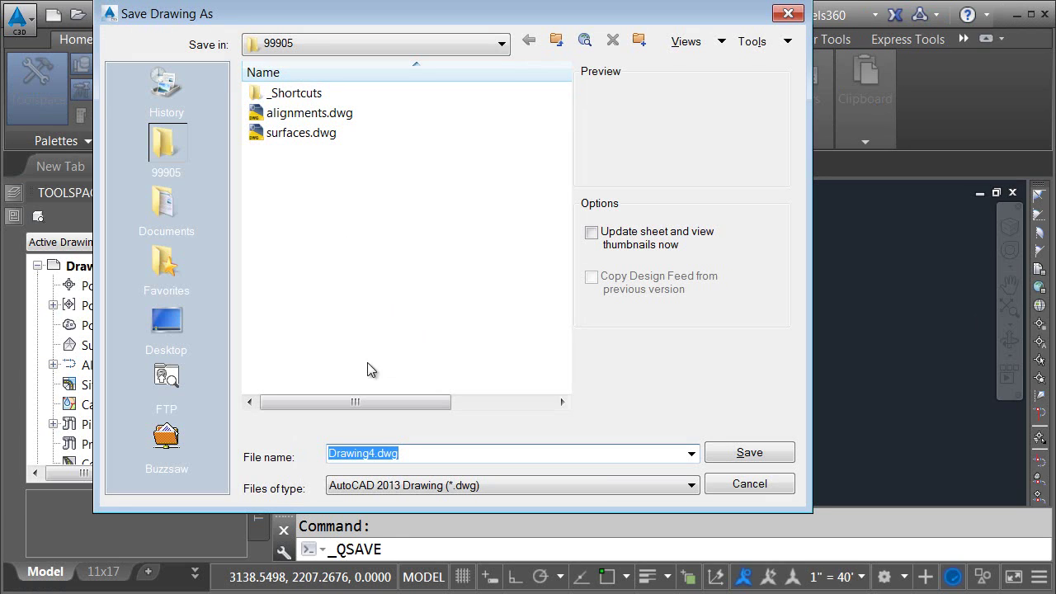
left_click(372, 454)
left_click_drag(372, 454, 317, 464)
type("profile exhibit")
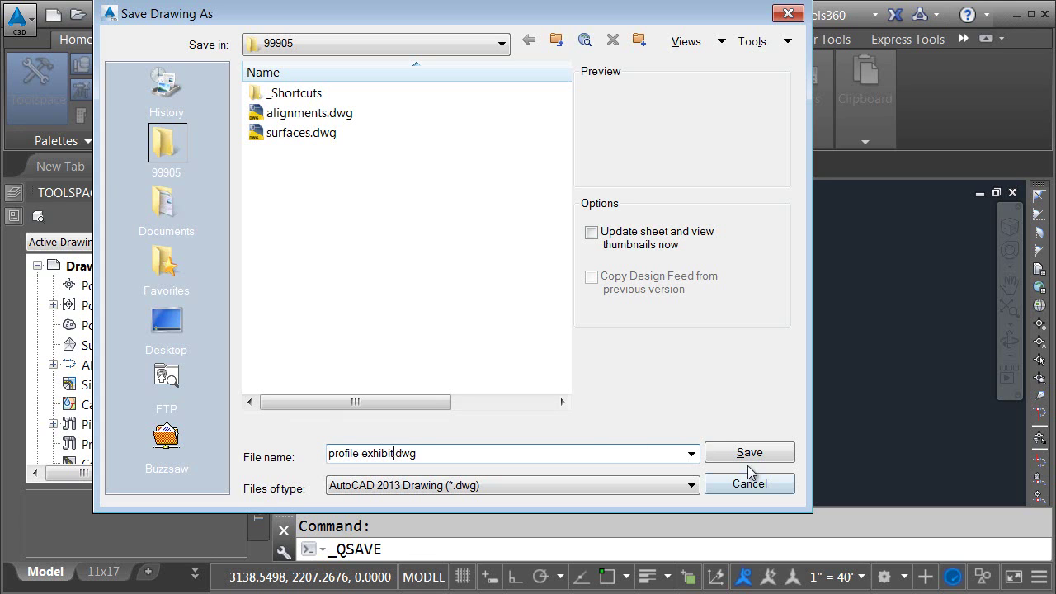
left_click(748, 459)
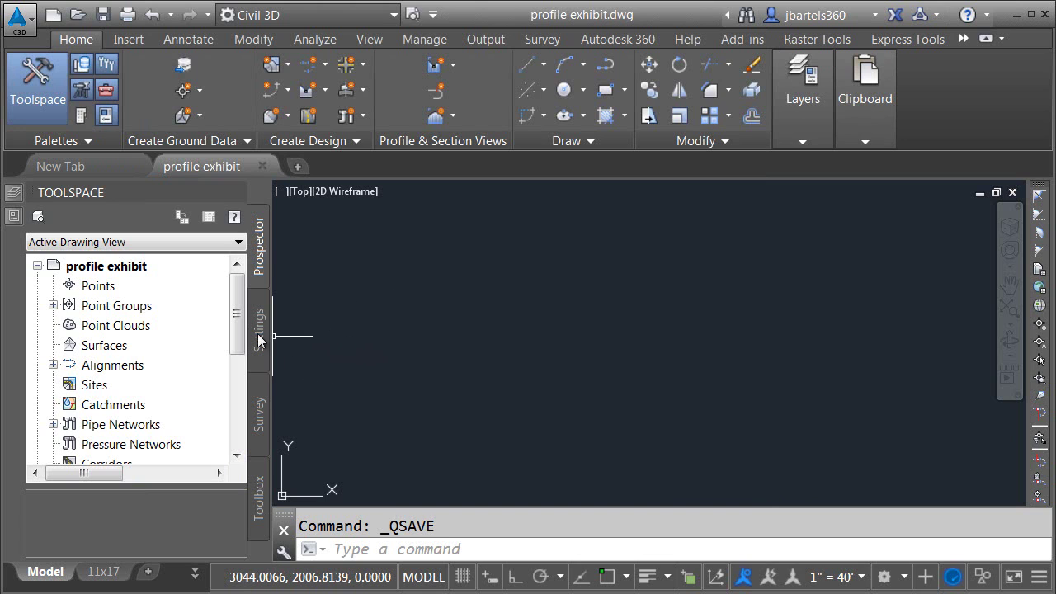
Create a reference to the EG surface from the data shortcuts, keeping the NY-Exist 1 and 5 style
left_click_drag(239, 338, 245, 428)
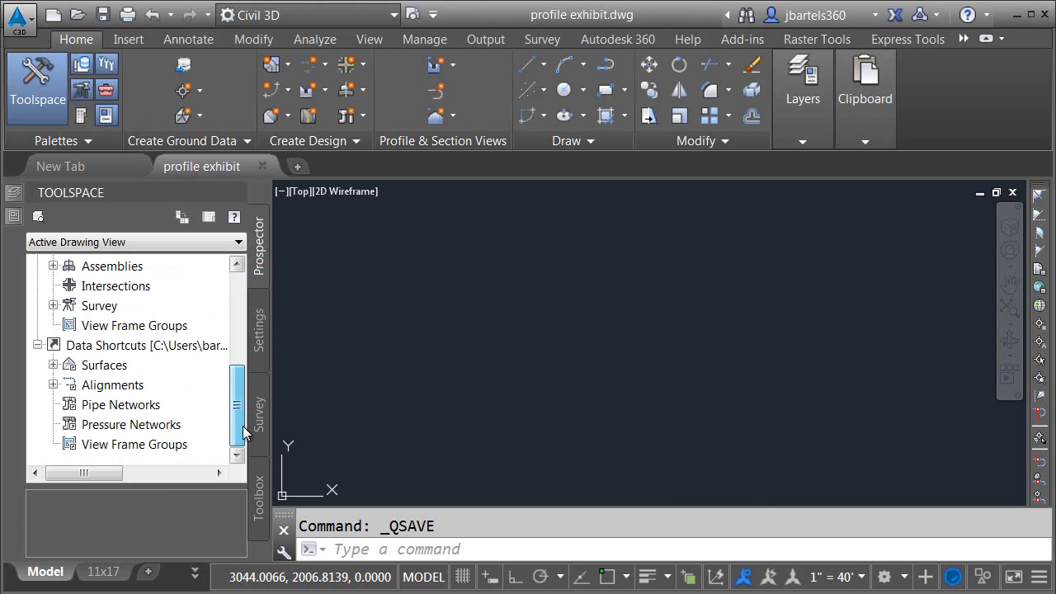
left_click(53, 365)
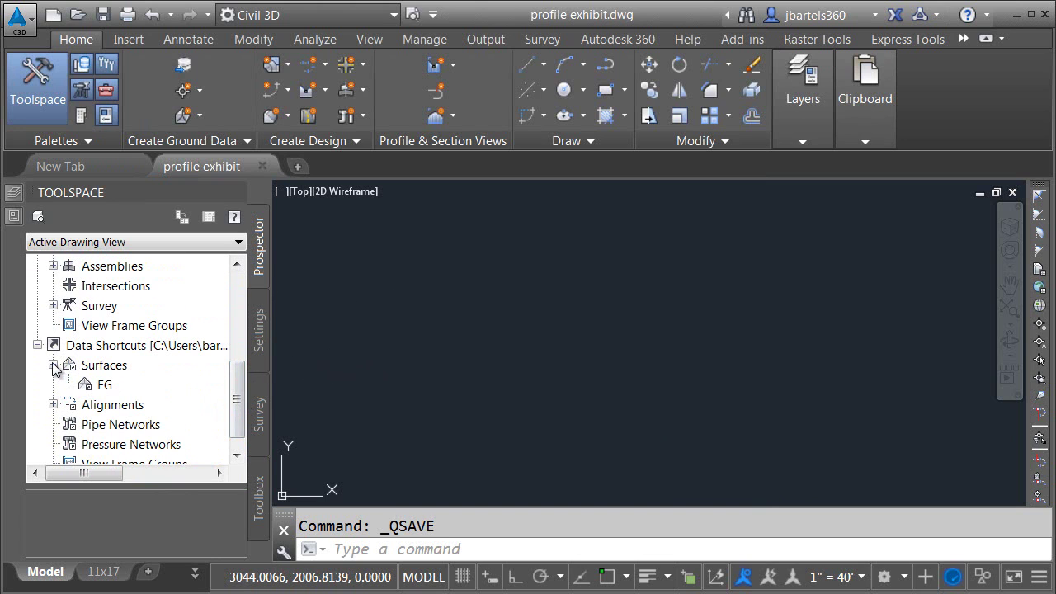
right_click(104, 388)
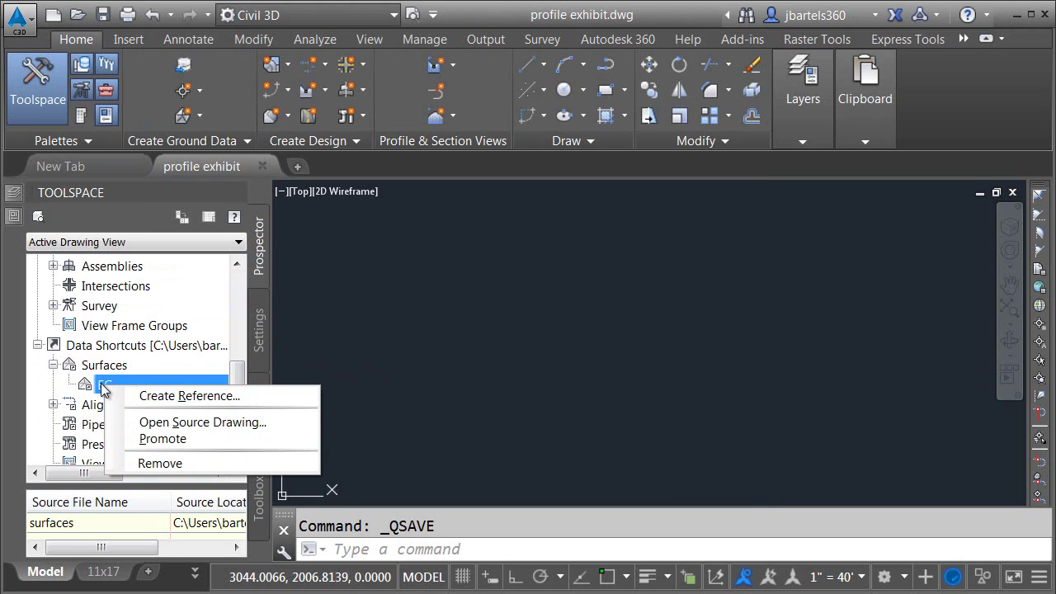
left_click(168, 397)
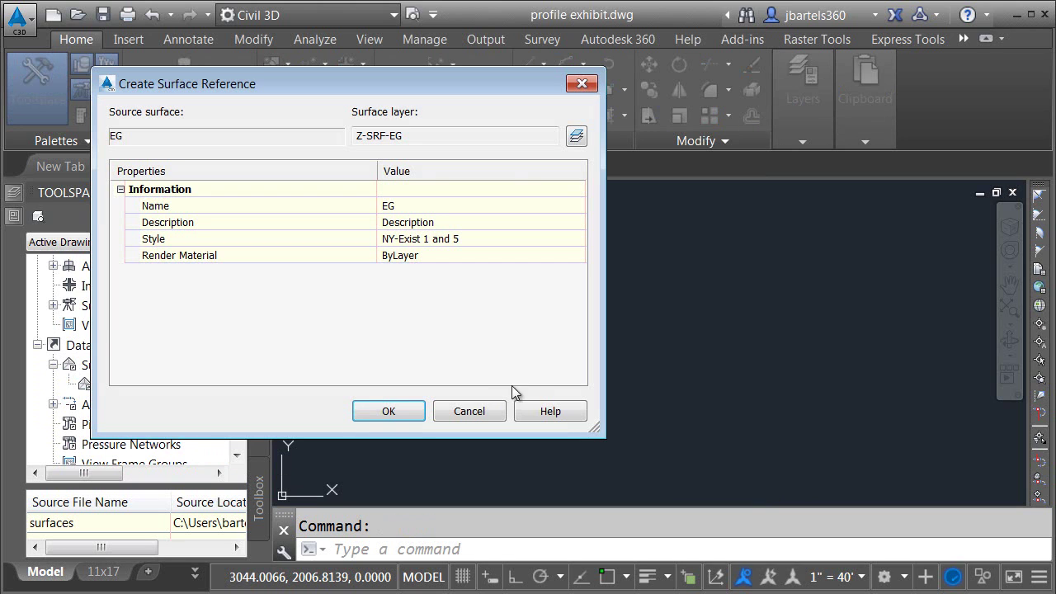
left_click(389, 411)
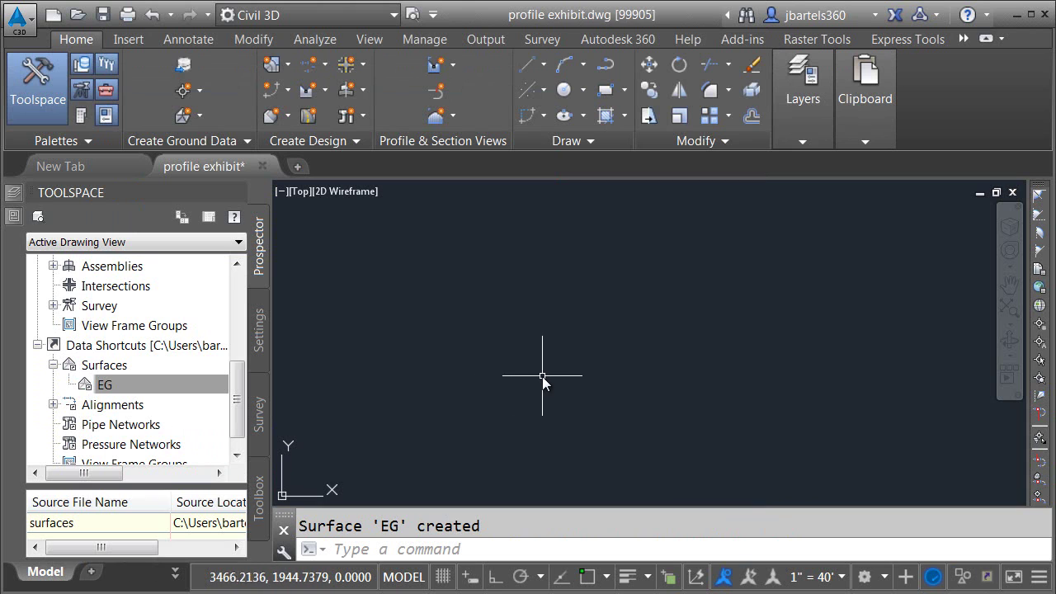
middle_click(543, 379)
middle_click(542, 380)
scroll(569, 371, "down", 2)
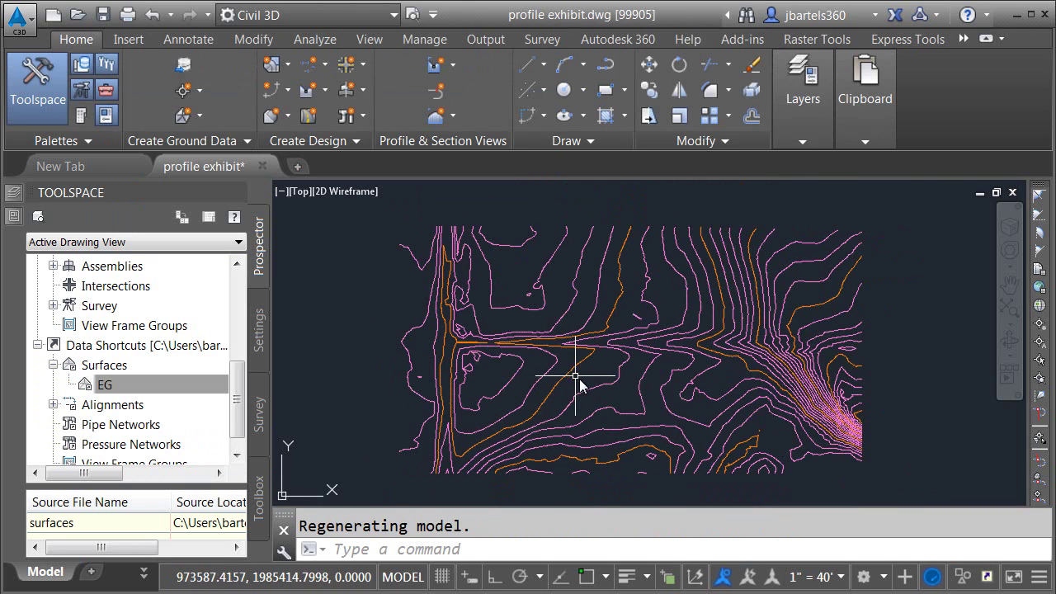
Create a reference to the Road A centerline alignment with the NY-Prop CL style and NY-Prop Labels label set
left_click(121, 391)
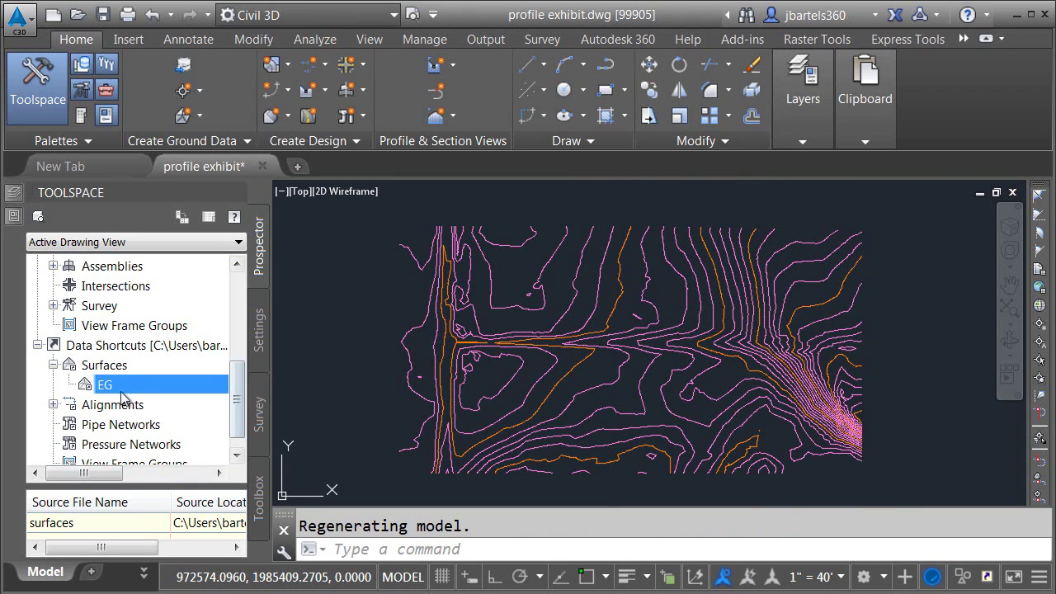
left_click(53, 405)
left_click(69, 365)
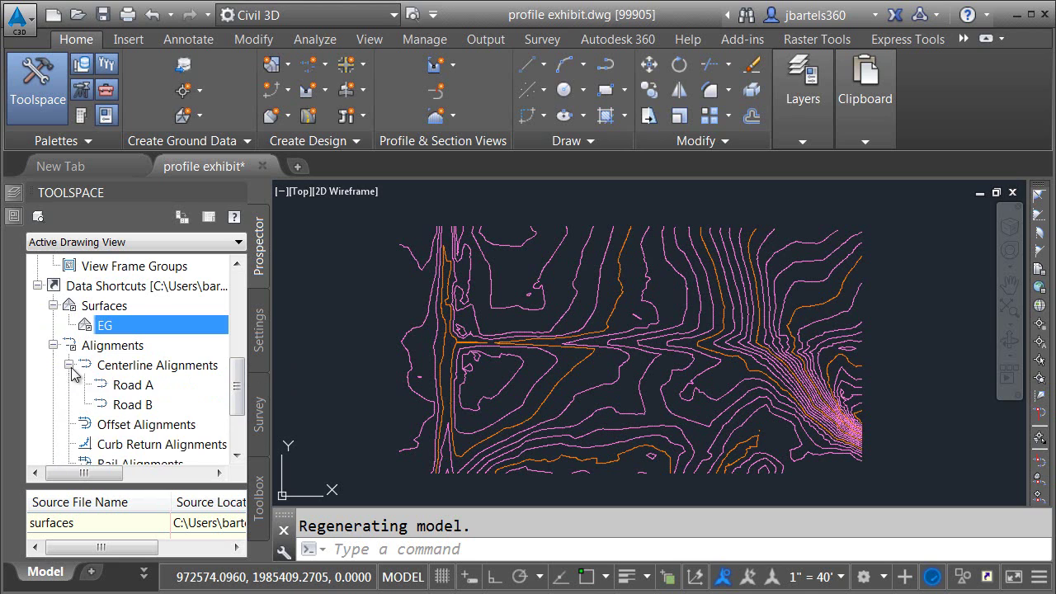
right_click(131, 391)
left_click(173, 395)
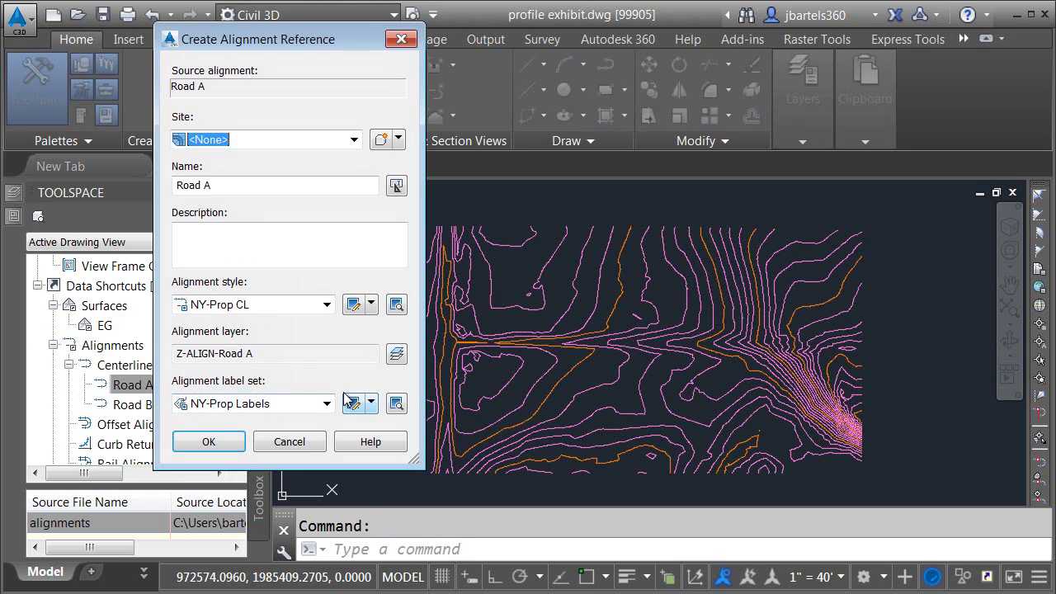
left_click(212, 442)
Create a reference to the Road B centerline alignment with the NY-Prop CL style and NY-Prop Labels label set
right_click(138, 404)
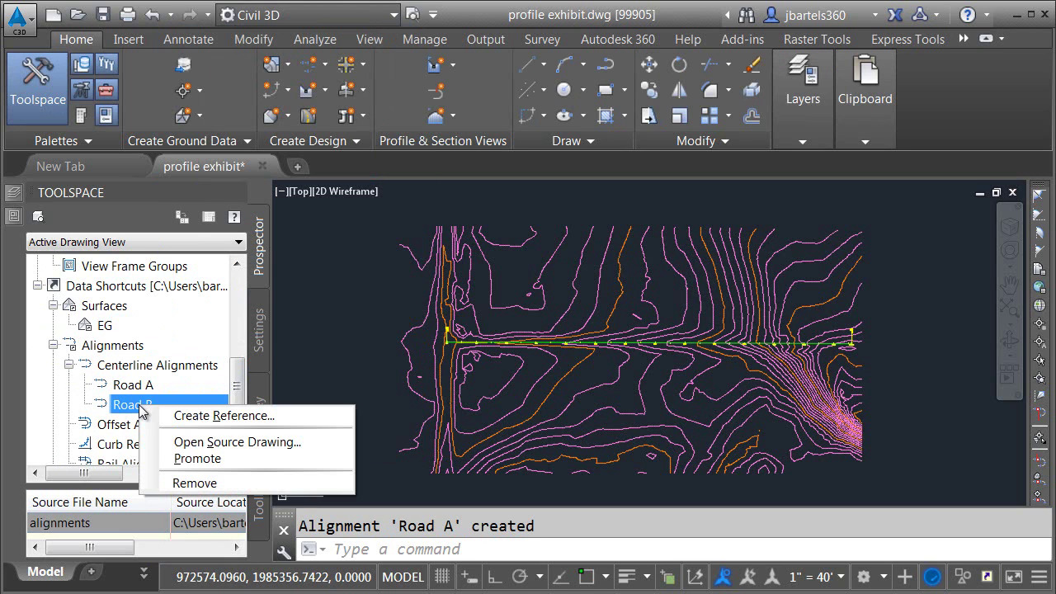
left_click(182, 416)
left_click(207, 441)
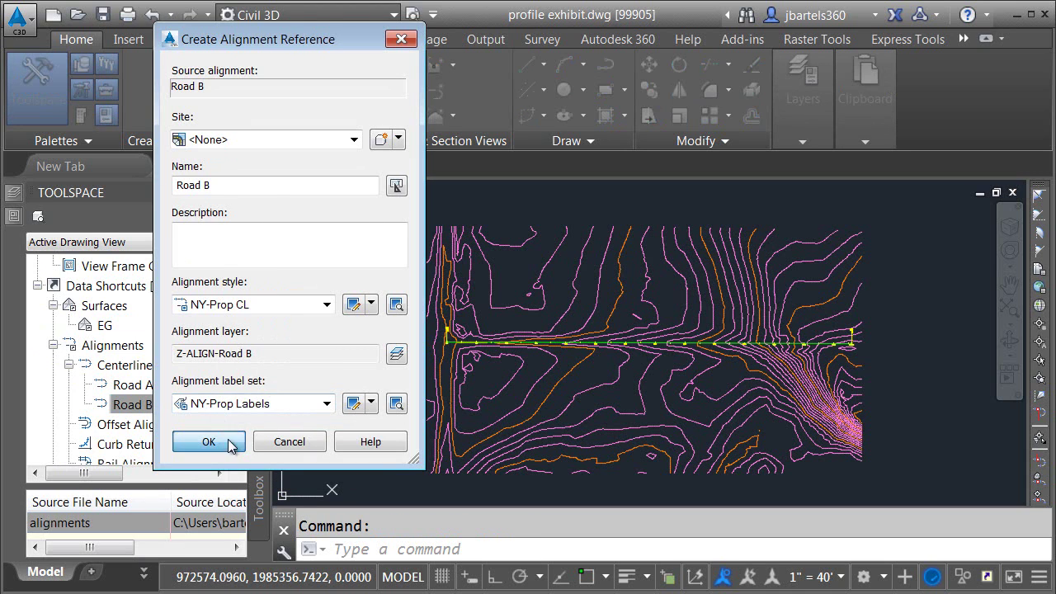
Start a surface profile for the Road A alignment and add the EG surface to its profile list
middle_click_drag(541, 330, 445, 326)
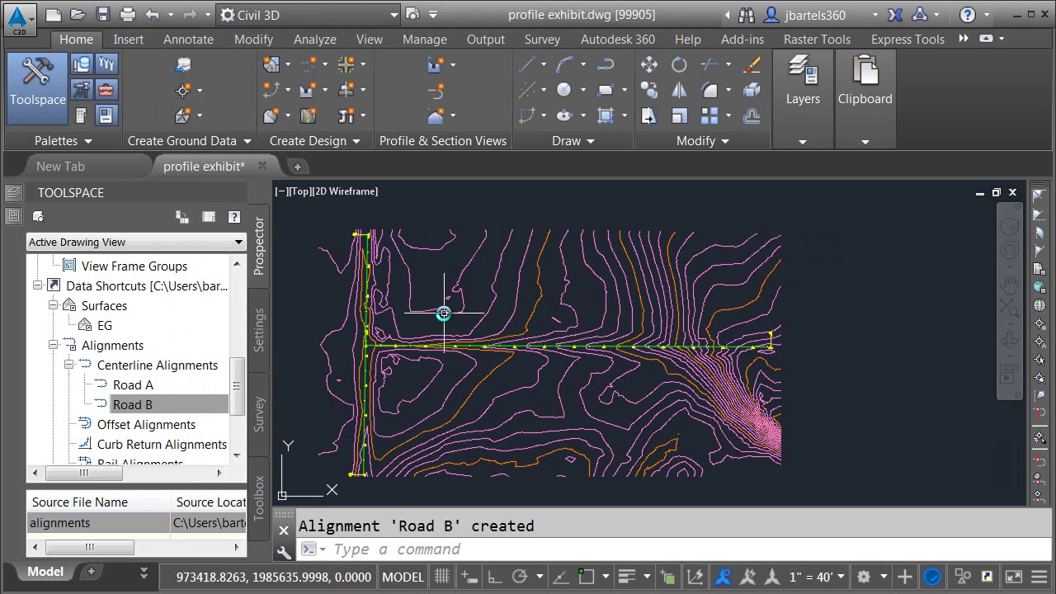
scroll(540, 342, "up", 6)
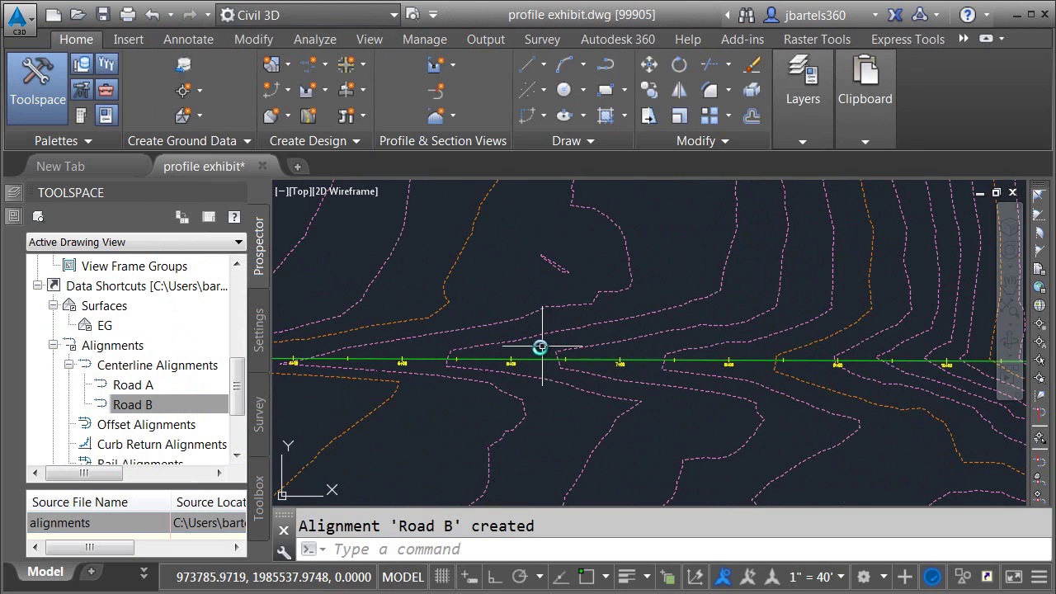
left_click(536, 360)
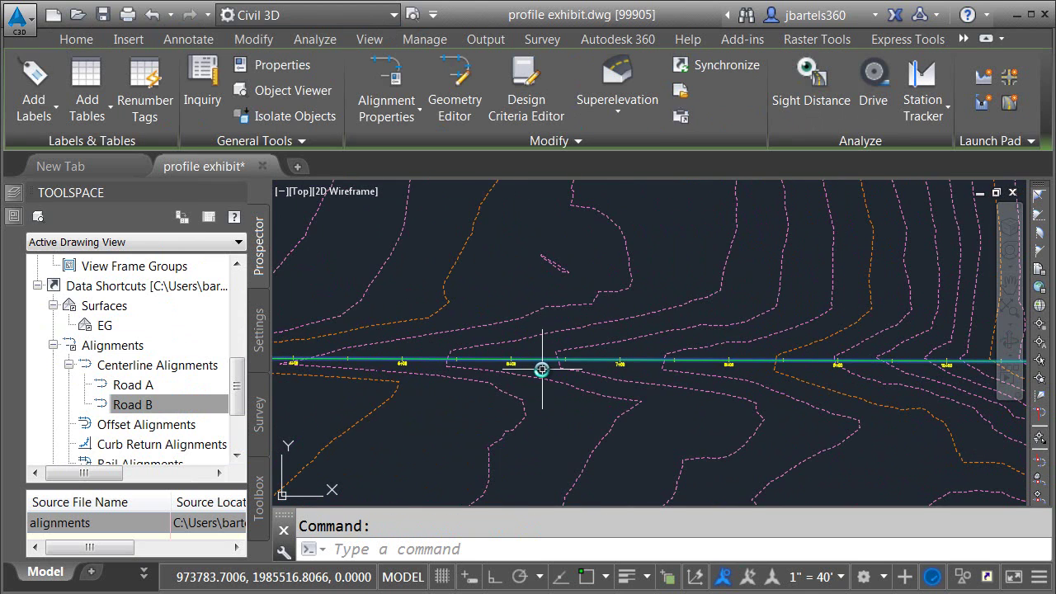
scroll(540, 366, "down", 4)
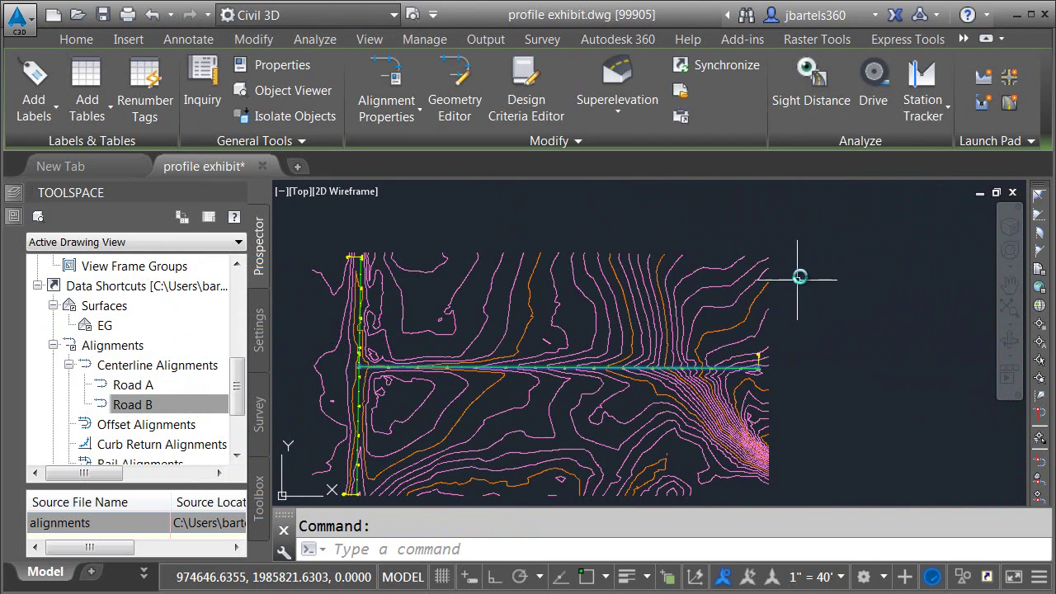
left_click(985, 77)
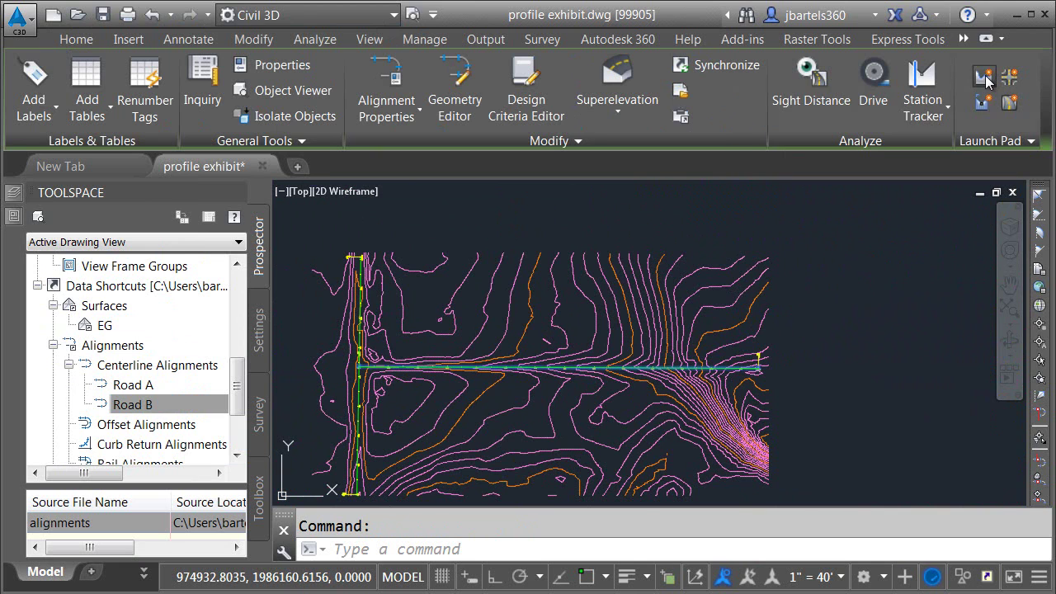
left_click(682, 236)
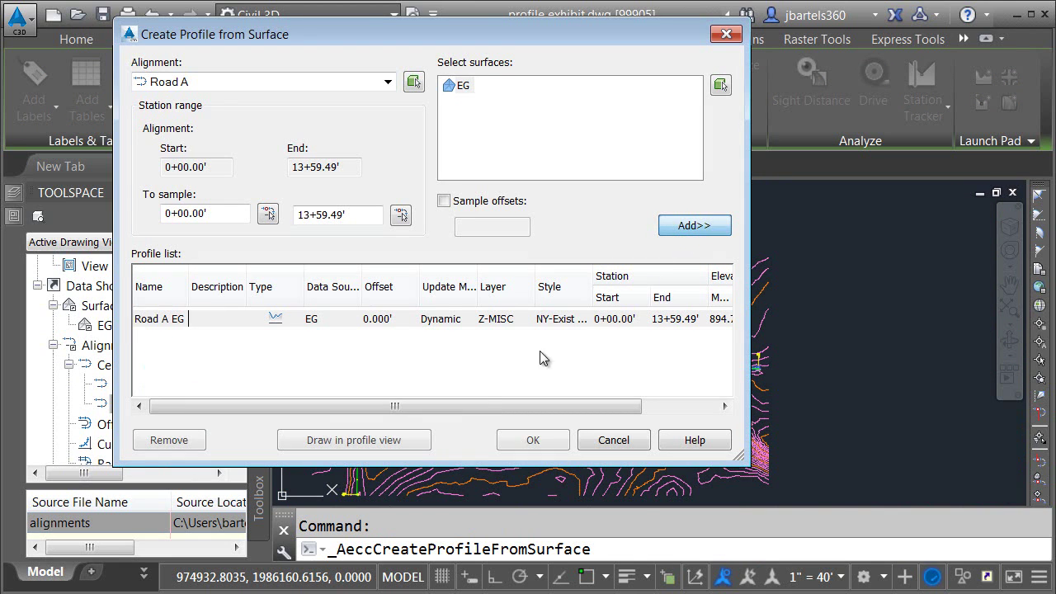
Draw the Road A surface profile in a new profile view placed in the empty space east of the contours
left_click(391, 439)
left_click(573, 478)
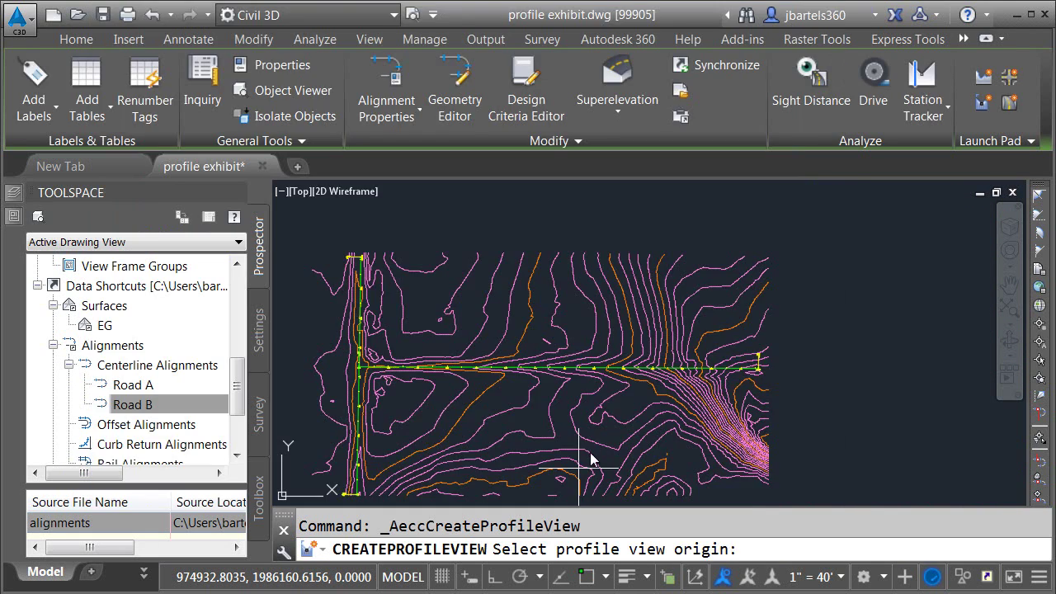
left_click(799, 338)
scroll(864, 388, "up", 3)
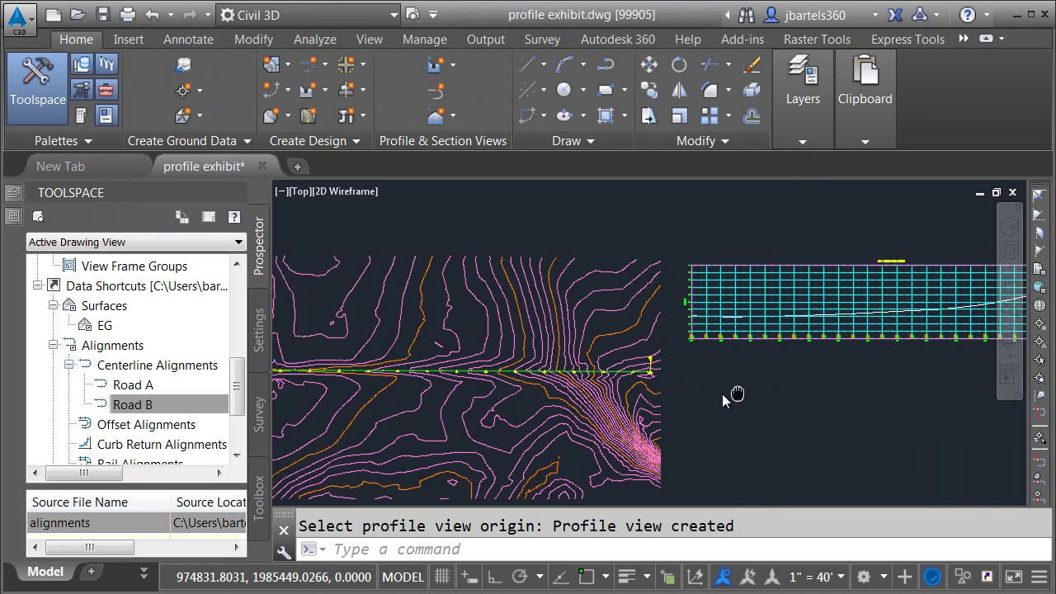
Start a surface profile for the Road B alignment and add the EG surface to its profile list
middle_click_drag(734, 393, 571, 349)
middle_click_drag(561, 419, 855, 415)
scroll(578, 420, "up", 3)
scroll(372, 372, "up", 3)
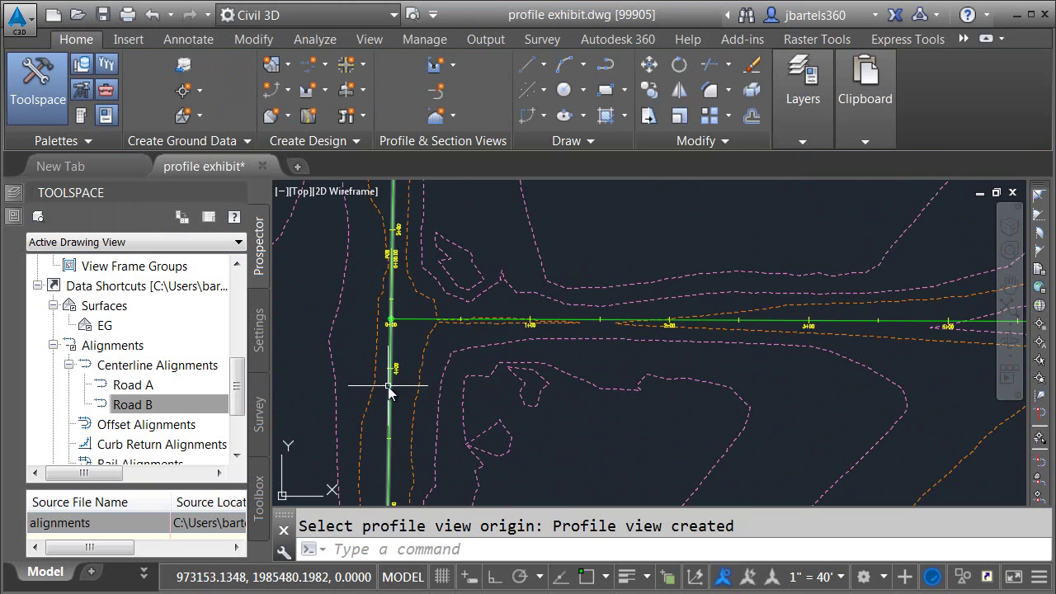
left_click(388, 386)
left_click(984, 74)
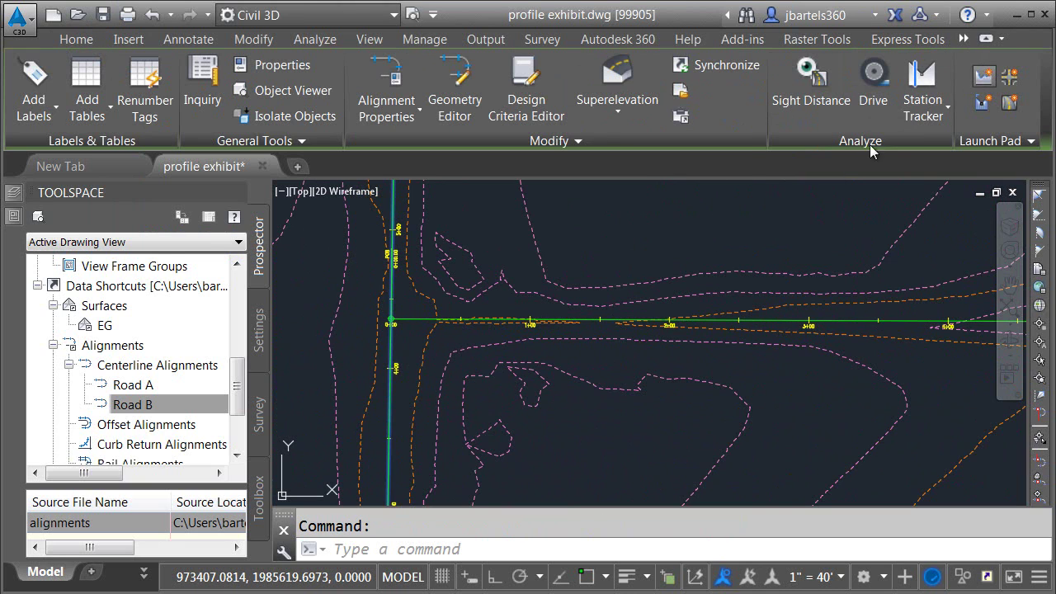
left_click(697, 225)
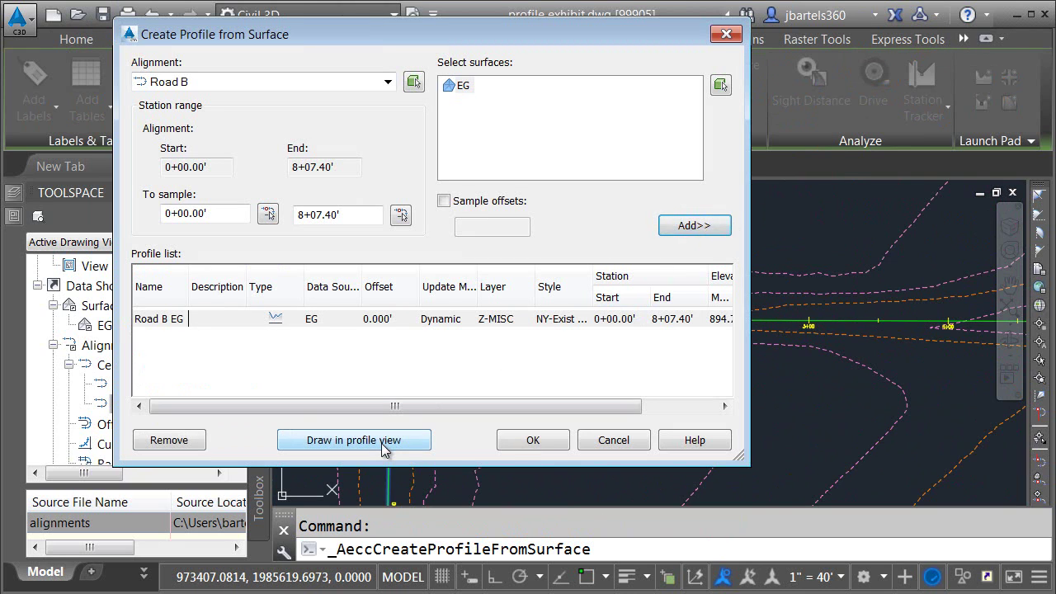
Draw the Road B surface profile in a new profile view placed directly below the Road A profile view
left_click(383, 440)
left_click(557, 413)
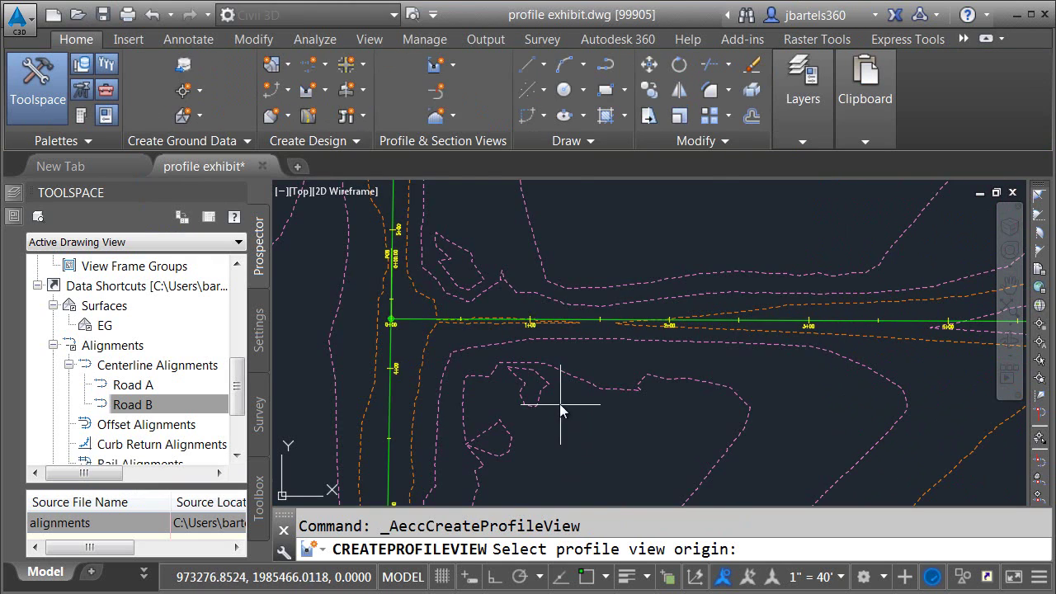
scroll(560, 410, "down", 5)
middle_click_drag(718, 405, 668, 405)
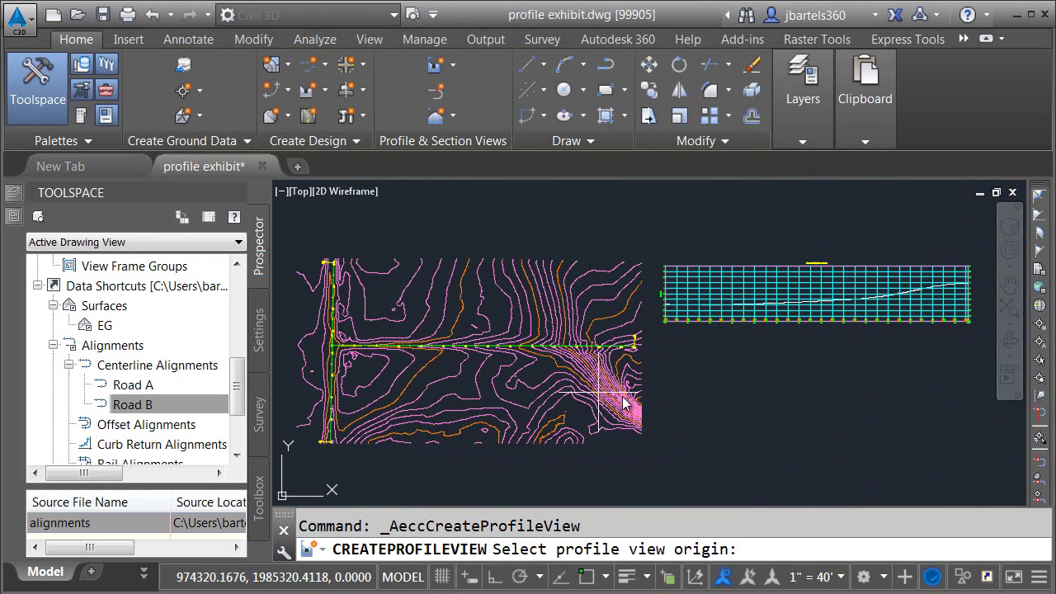
left_click(666, 399)
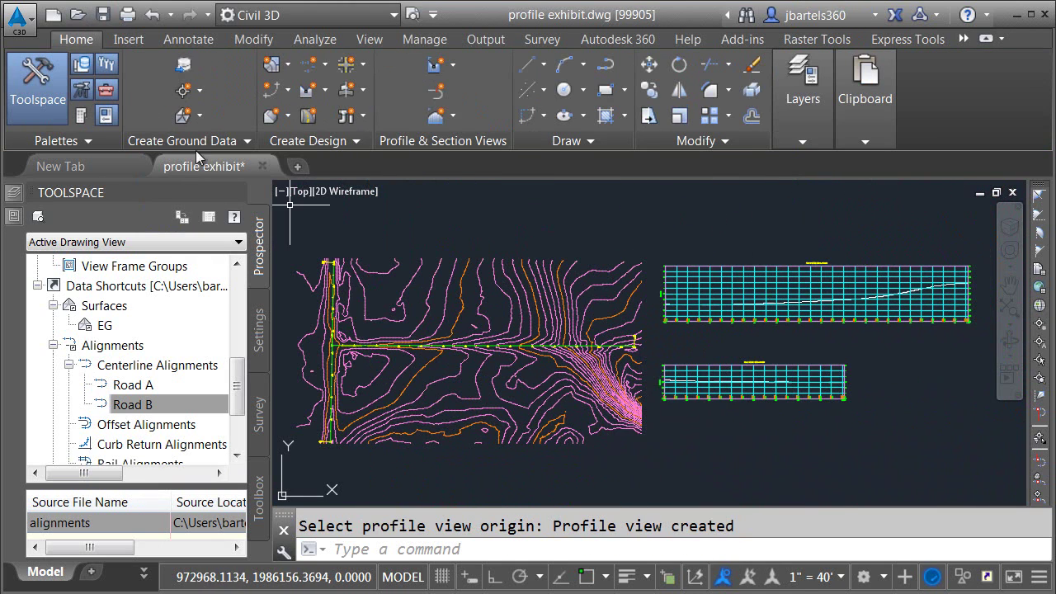
Save and close the profile exhibit drawing and open the alignments drawing from the recent documents
left_click(103, 14)
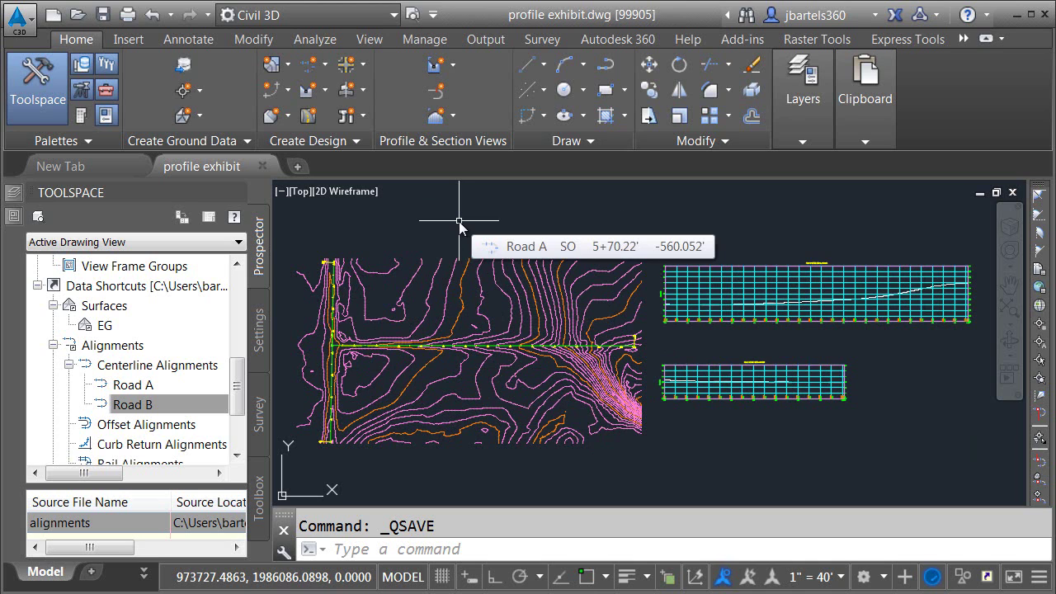
left_click(1013, 193)
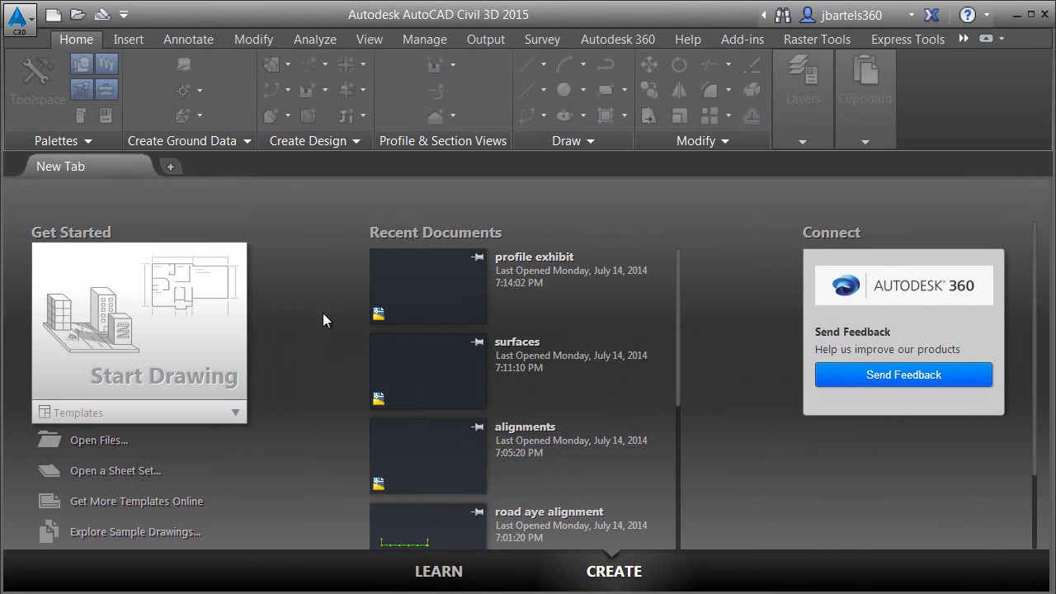
left_click(435, 449)
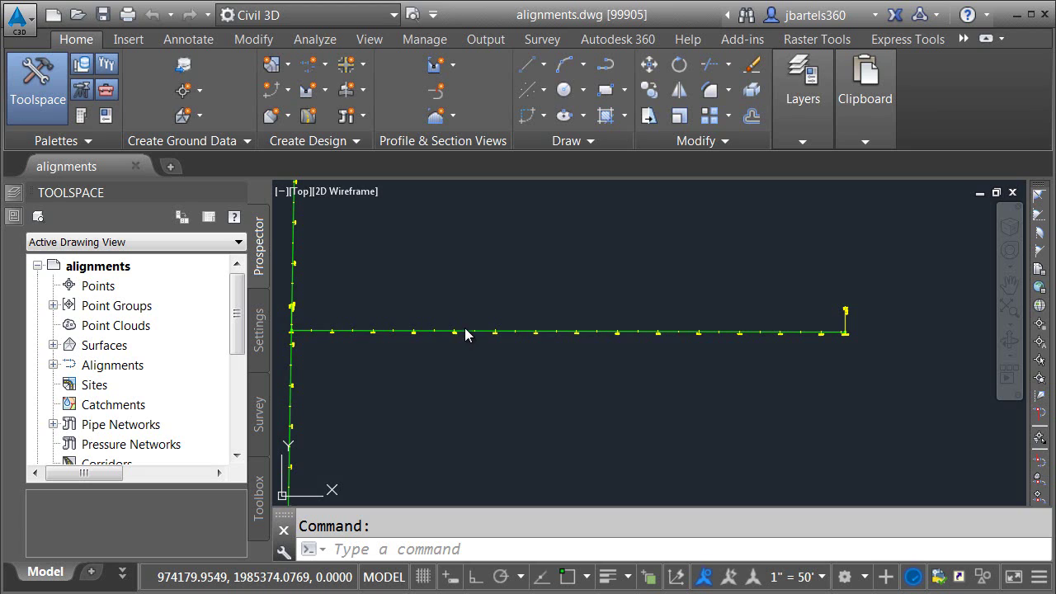
mouse_move(466, 334)
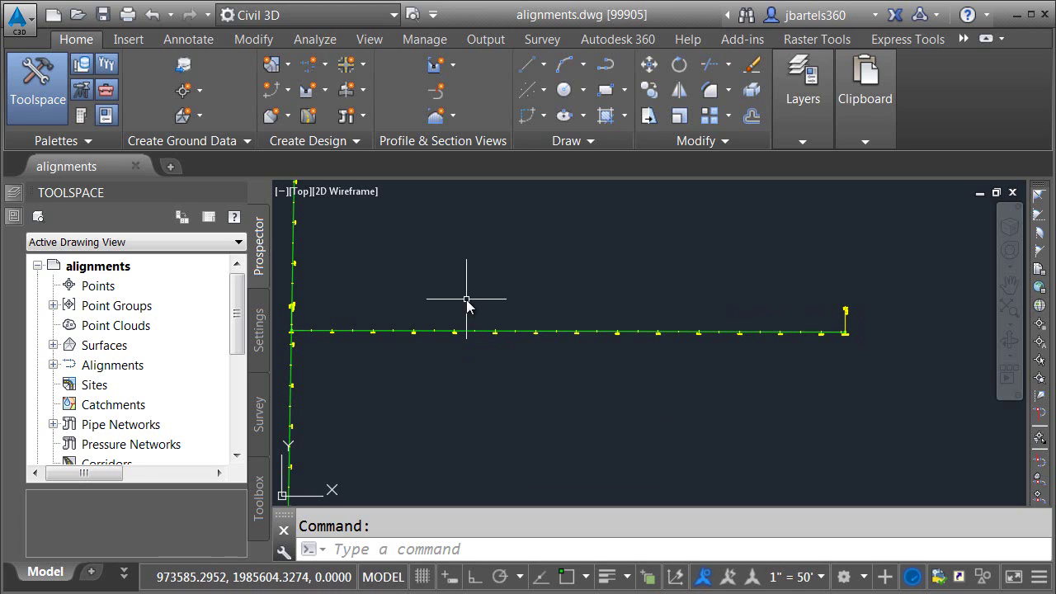
Rename the Road A alignment to Road Aye in its alignment properties
left_click(422, 331)
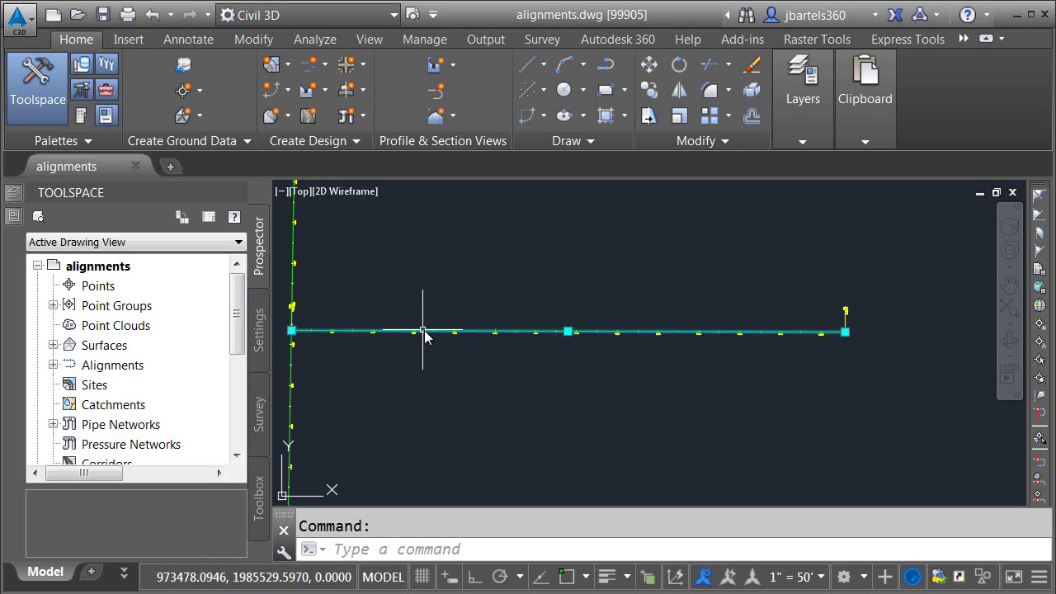
left_click(386, 83)
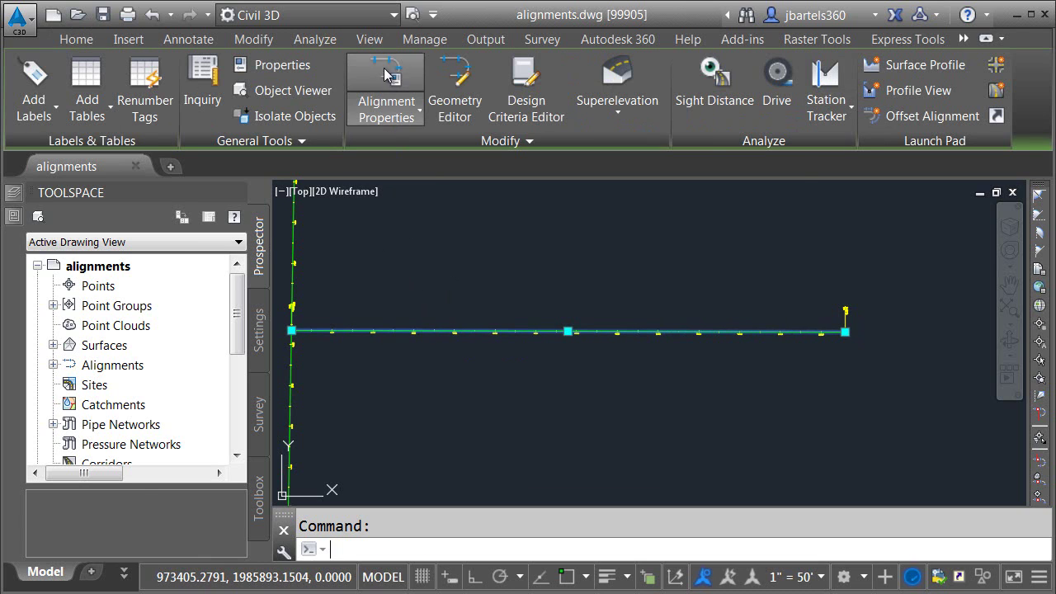
left_click(223, 97)
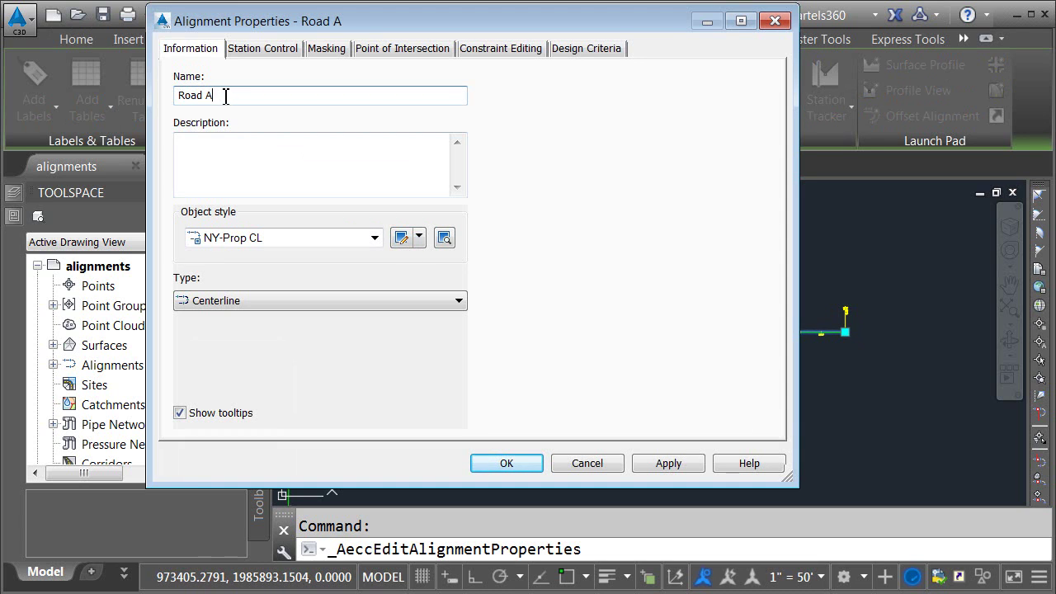
left_click(280, 153)
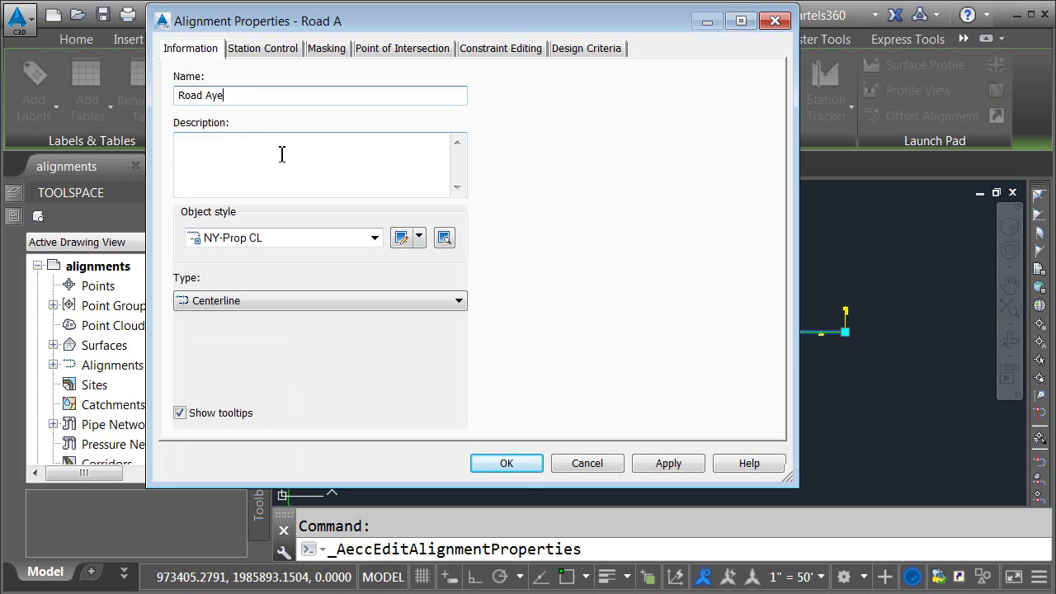
left_click(500, 463)
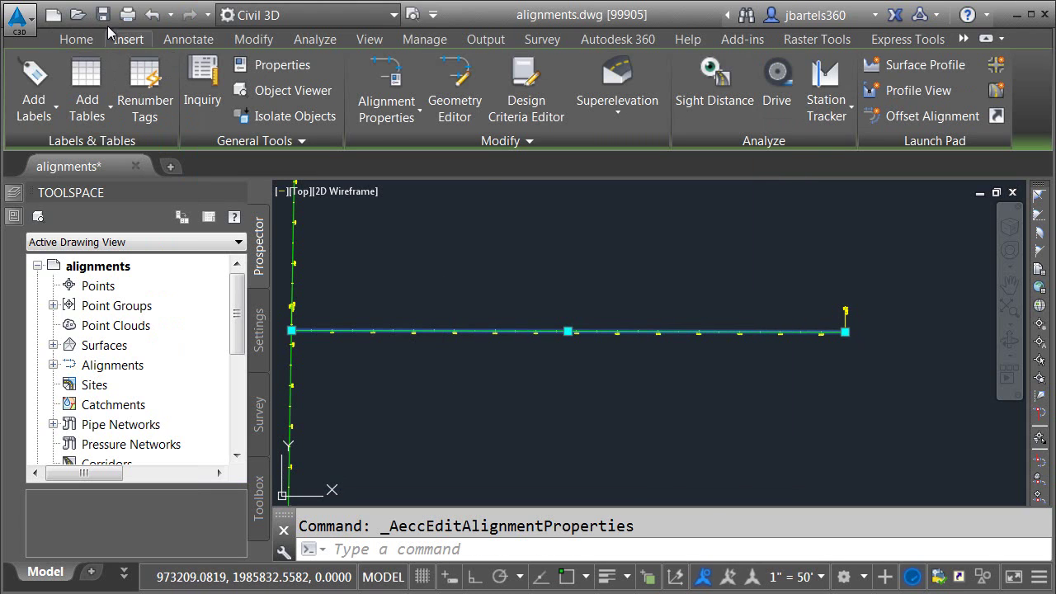
Save and close the alignments drawing and reopen the profile exhibit drawing
left_click(103, 14)
left_click(1012, 192)
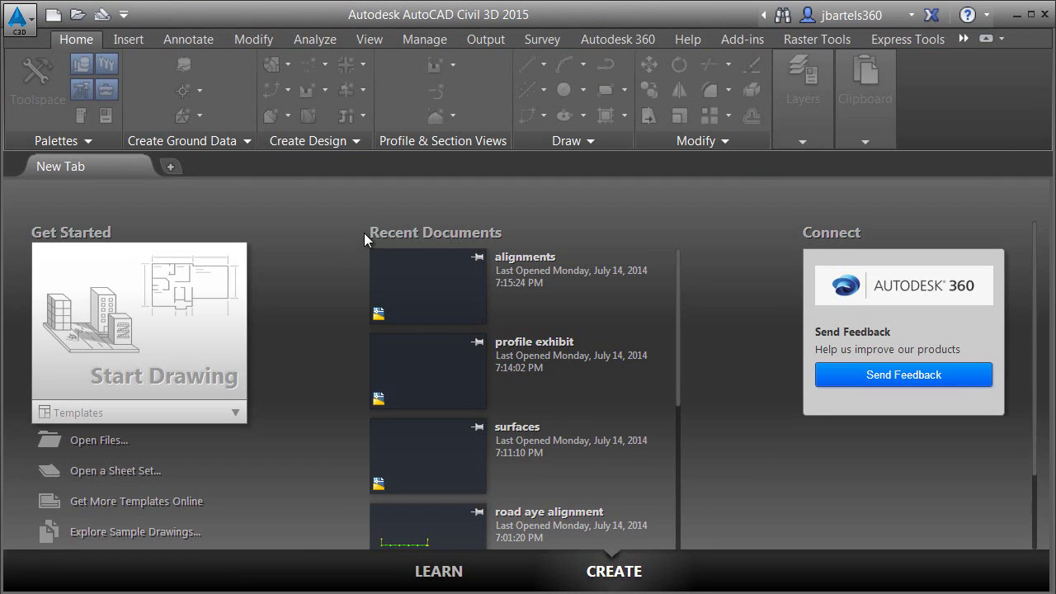
left_click(435, 374)
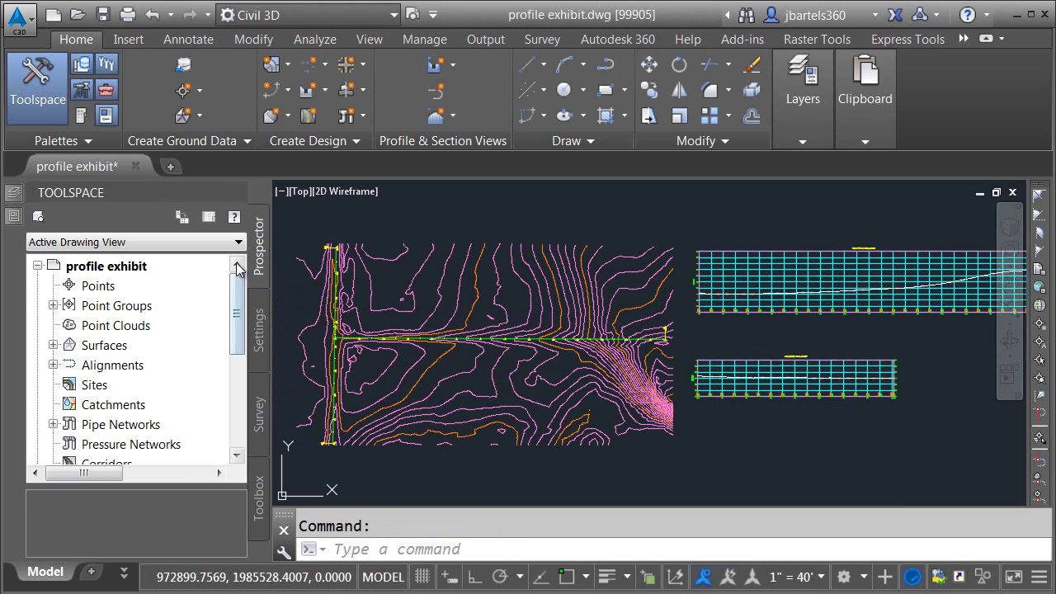
Synchronize the Road A centerline alignment reference and update the reference name to match the source object
left_click(52, 365)
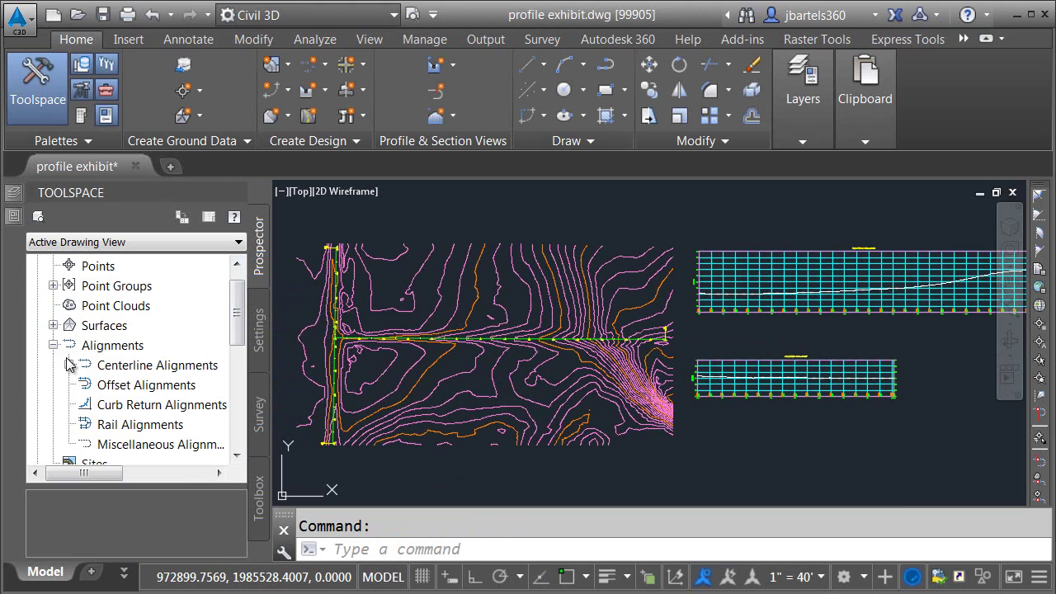
left_click(69, 364)
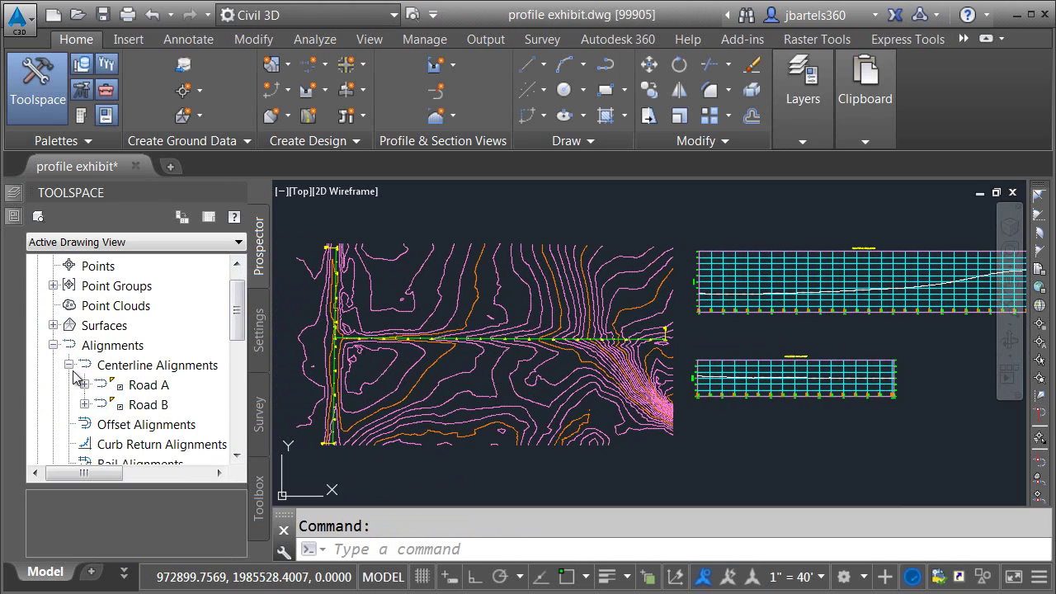
right_click(149, 387)
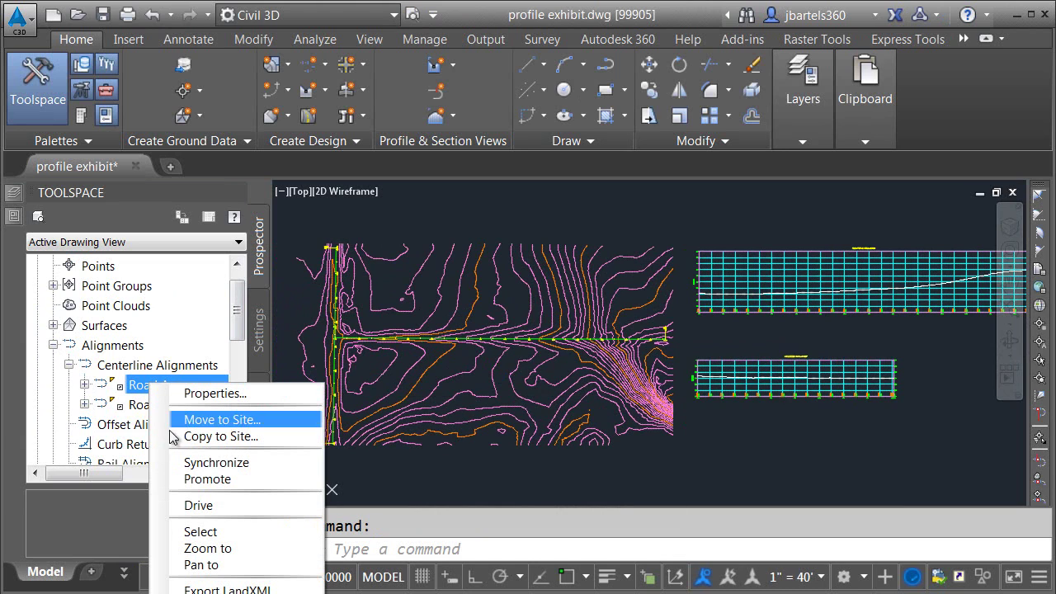
left_click(198, 464)
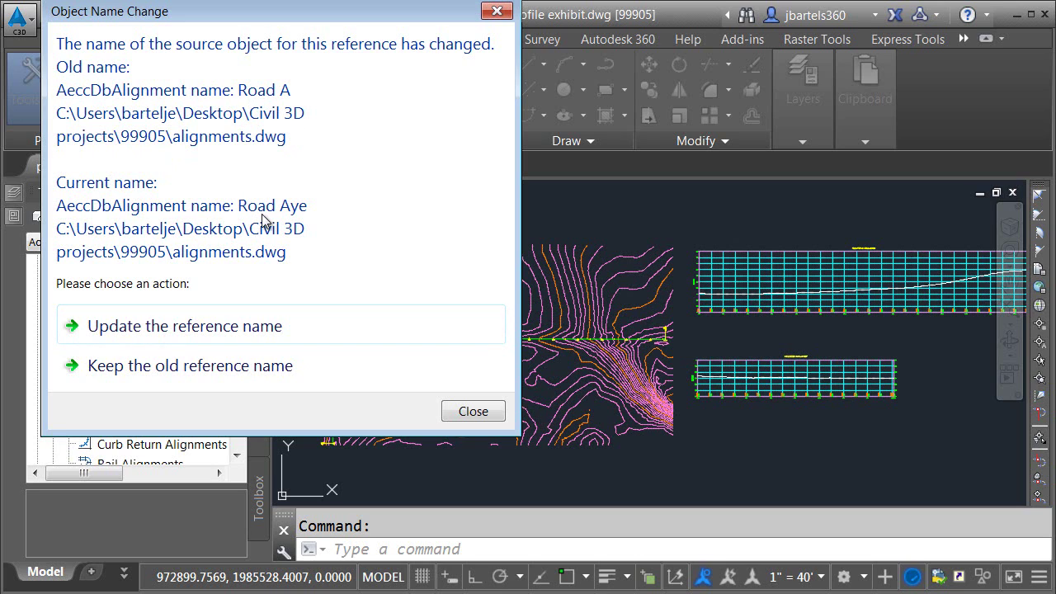
left_click(154, 327)
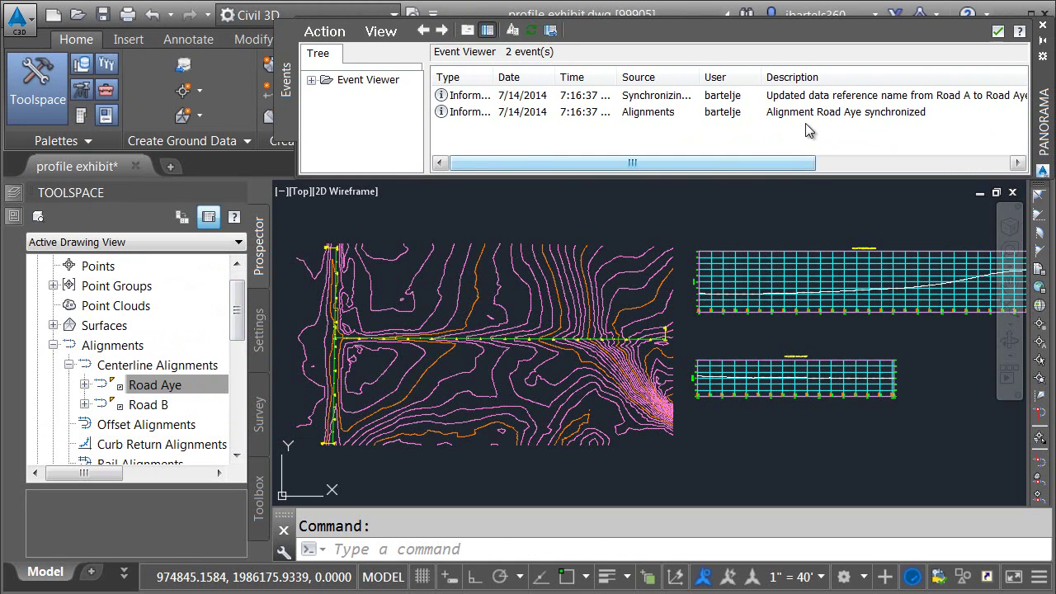
left_click(998, 31)
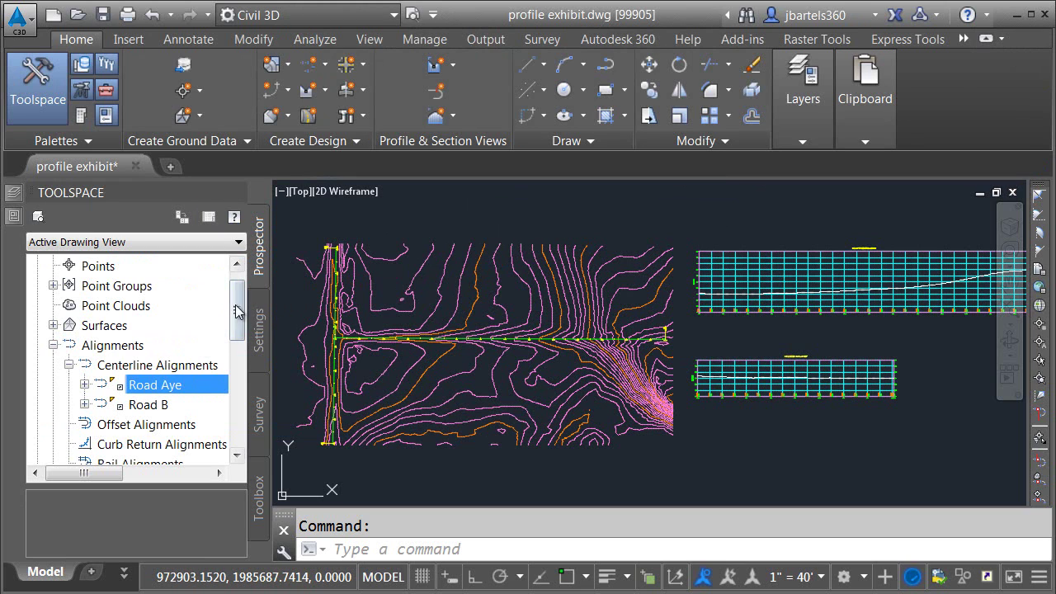
Check the centerline alignment names listed under Data Shortcuts and save the profile exhibit drawing
left_click_drag(236, 309, 235, 418)
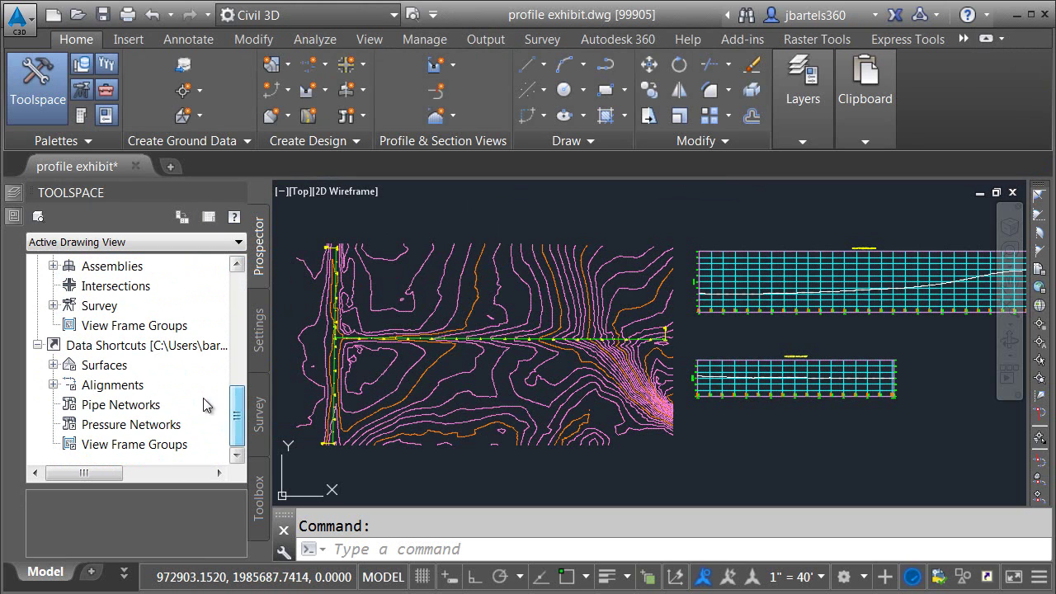
left_click(53, 384)
left_click(69, 364)
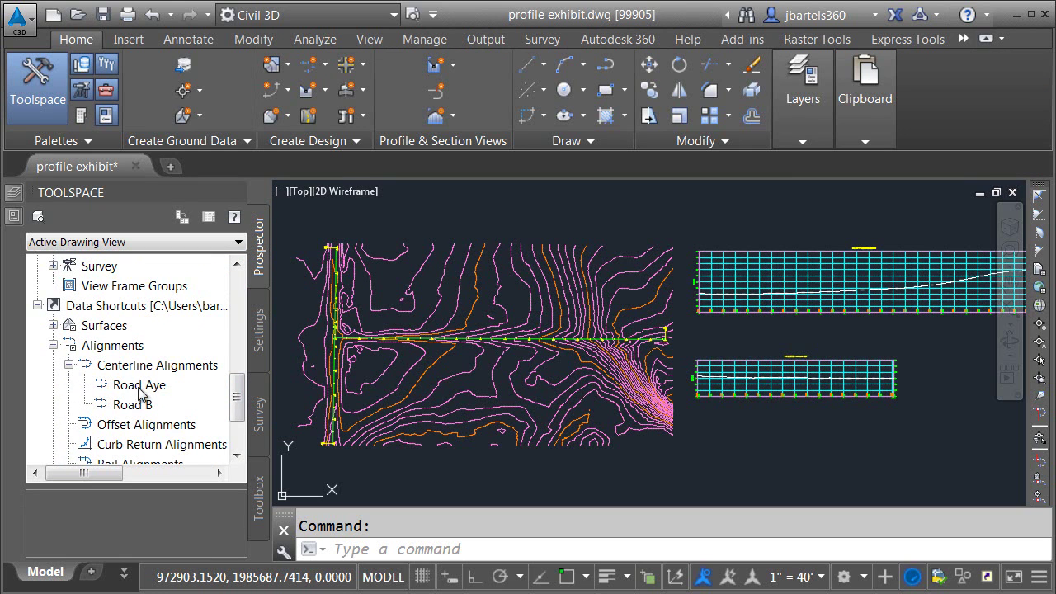
left_click(103, 17)
Open the source drawing of the referenced Road Aye alignment and switch to that alignments drawing
scroll(502, 347, "up", 5)
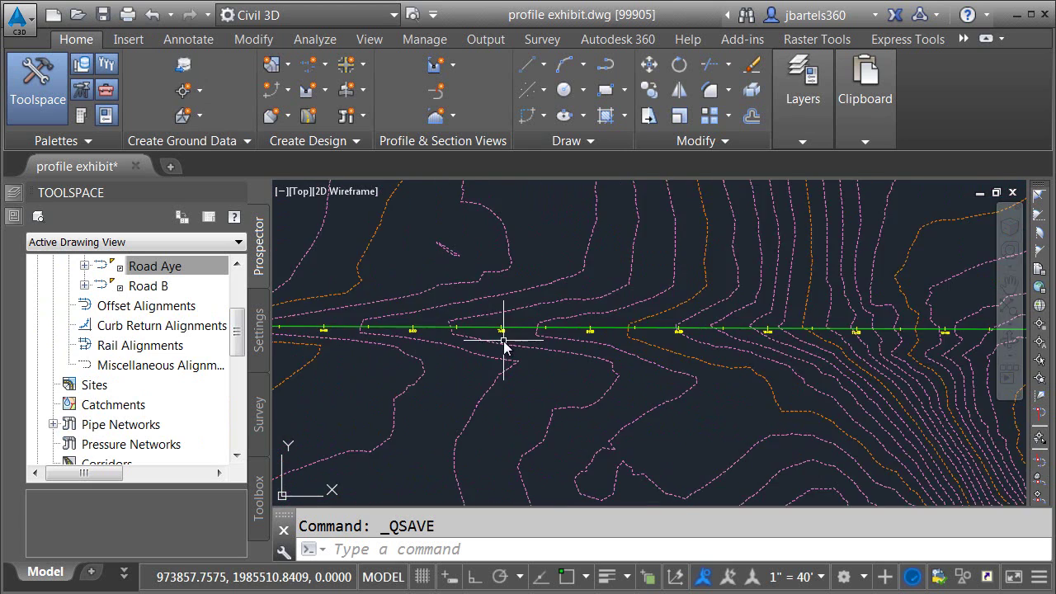
scroll(495, 338, "up", 2)
left_click(465, 322)
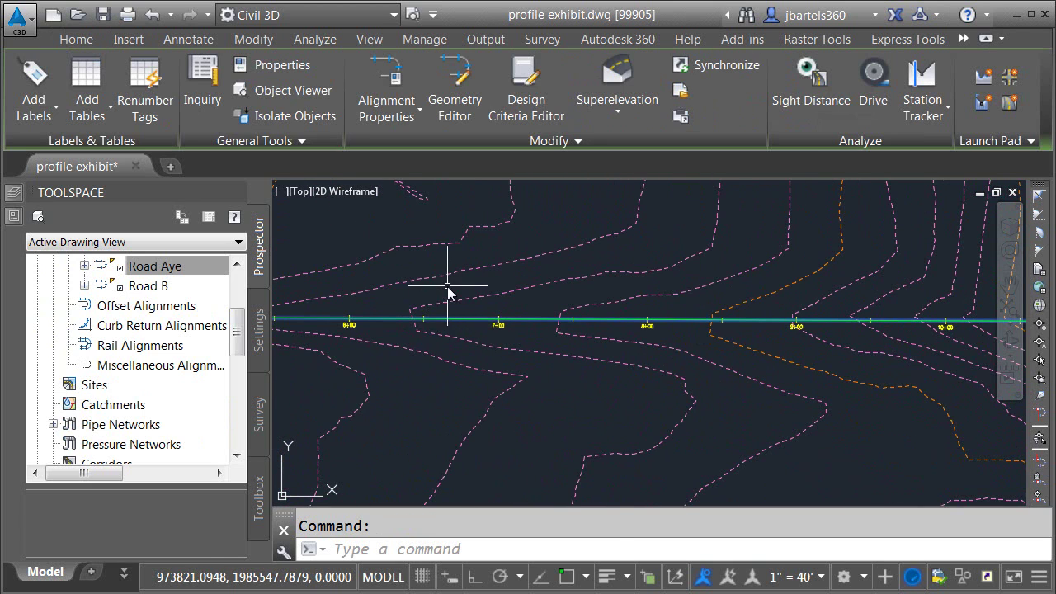
right_click(449, 291)
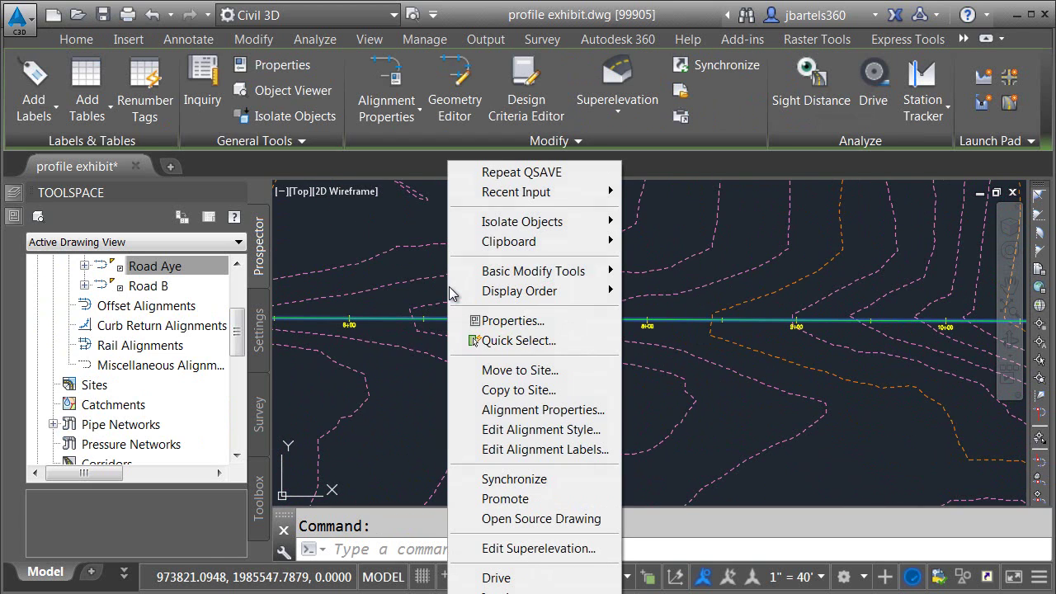
left_click(485, 520)
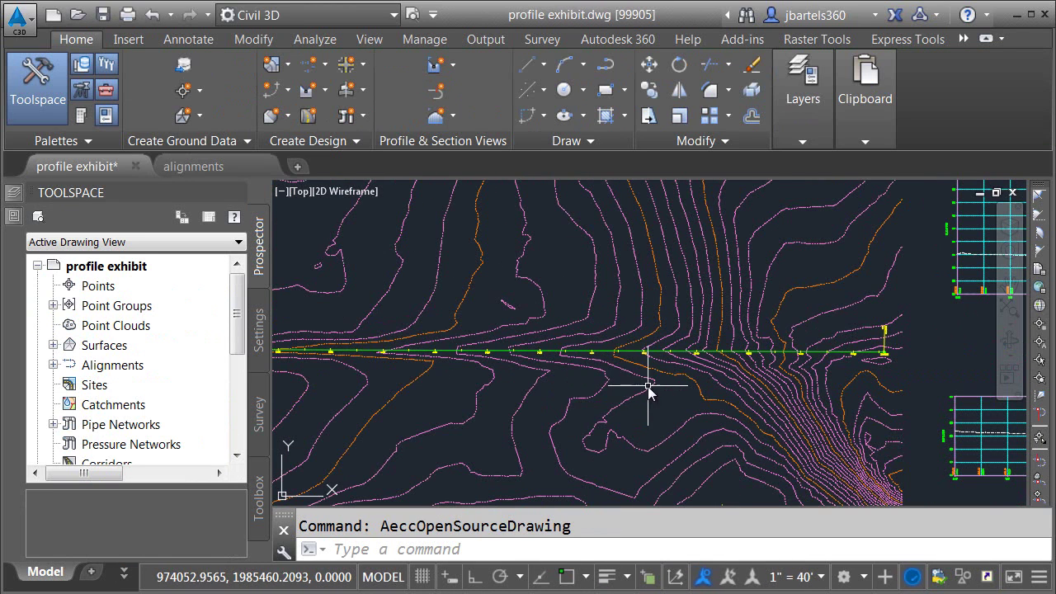
left_click(217, 167)
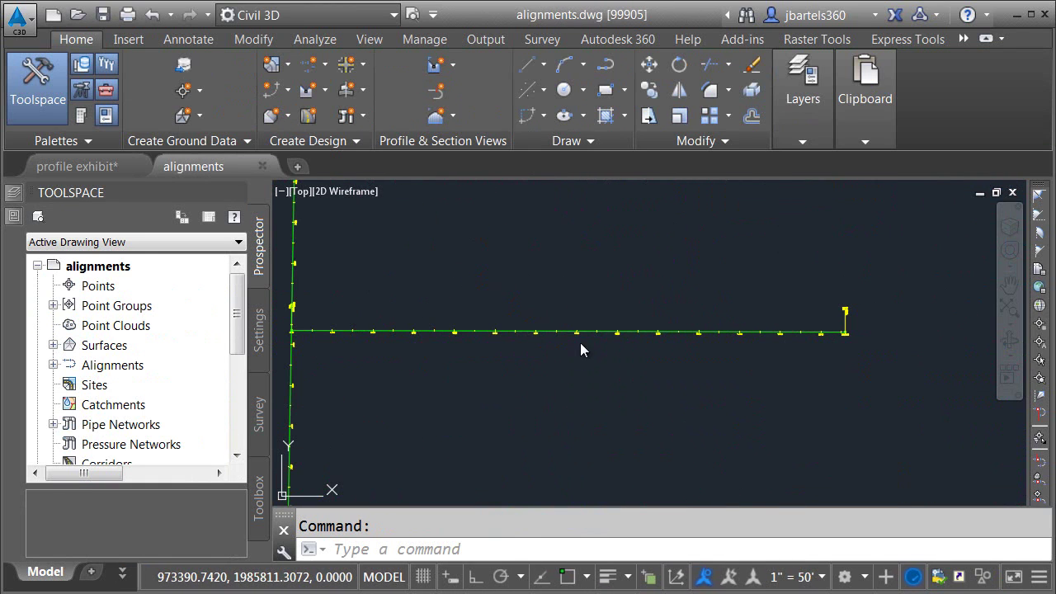
Stretch the east endpoint of the Road Aye alignment westward to slightly under half of its length
left_click(608, 330)
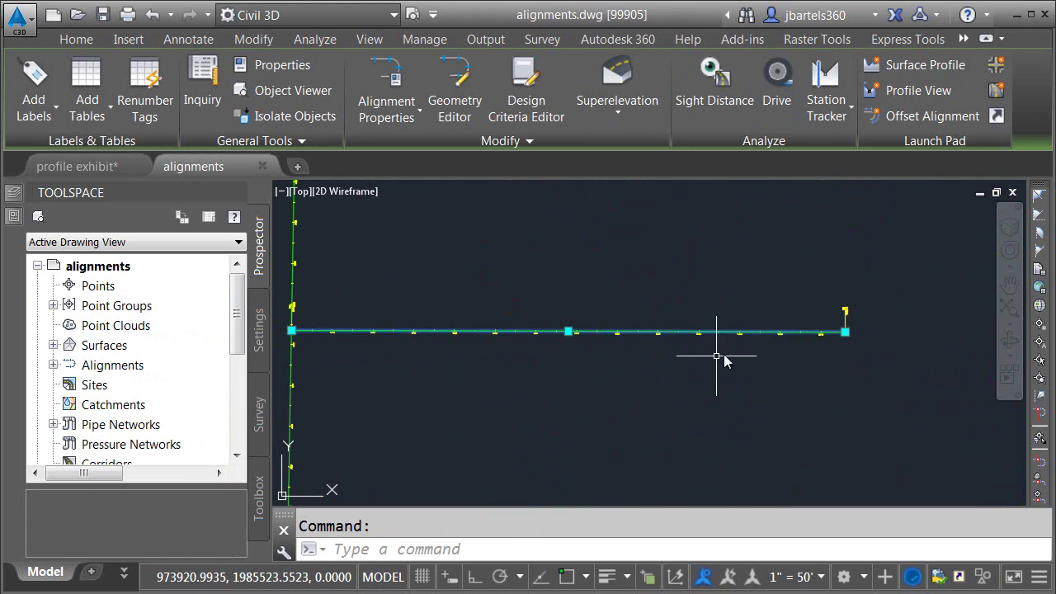
left_click(845, 333)
left_click(547, 338)
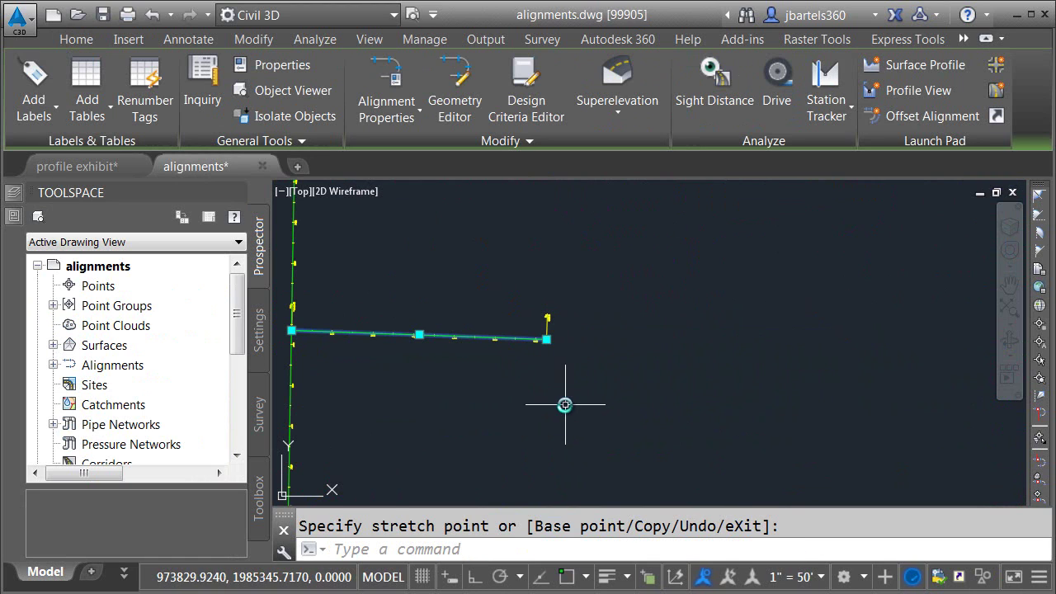
Save and close the alignments drawing, returning to the whole plan and profile views in profile exhibit
left_click(103, 14)
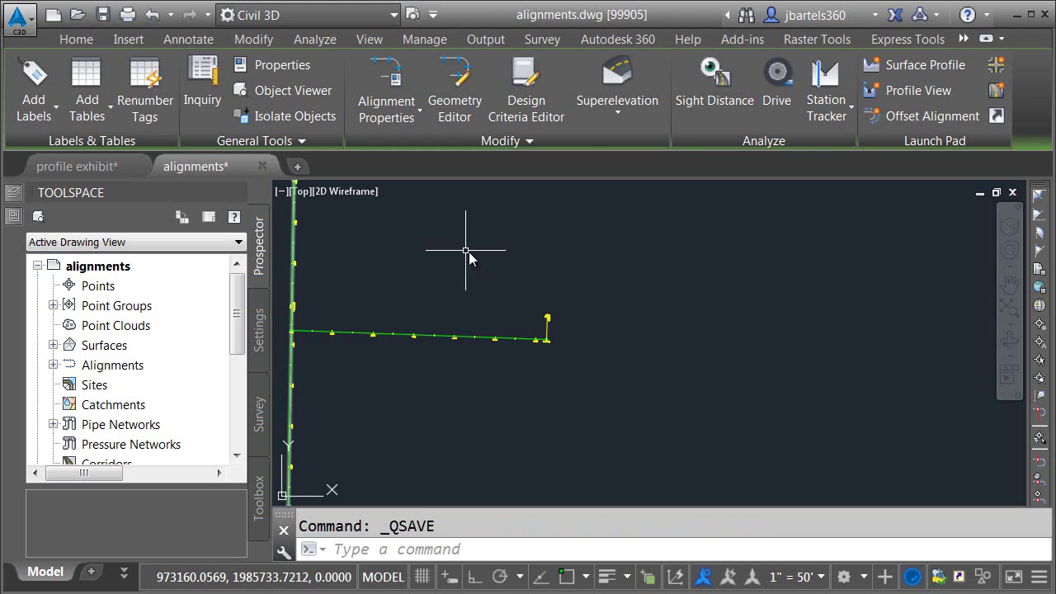
left_click(262, 165)
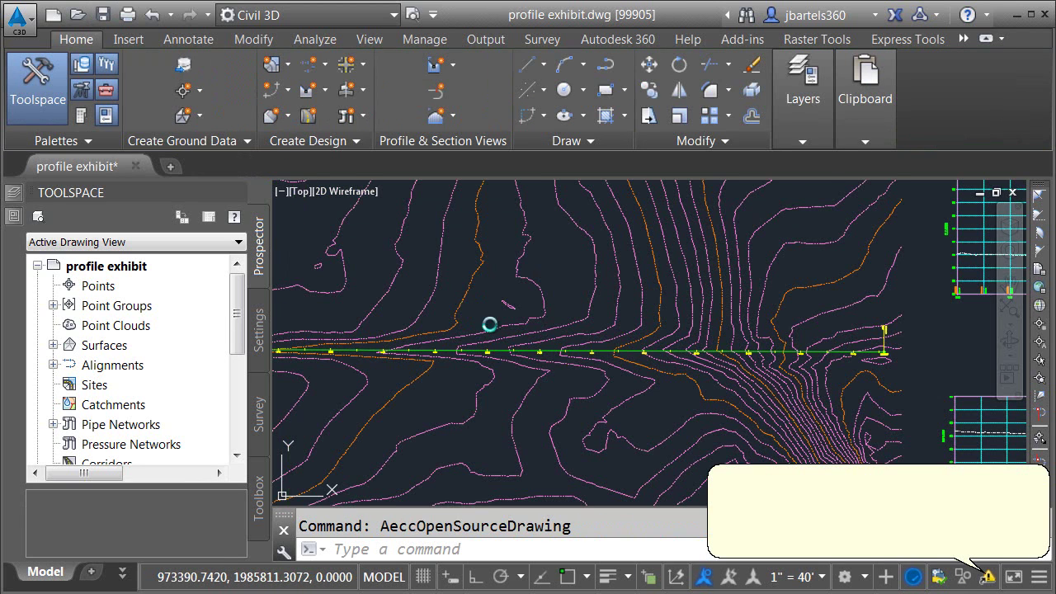
scroll(526, 372, "down", 3)
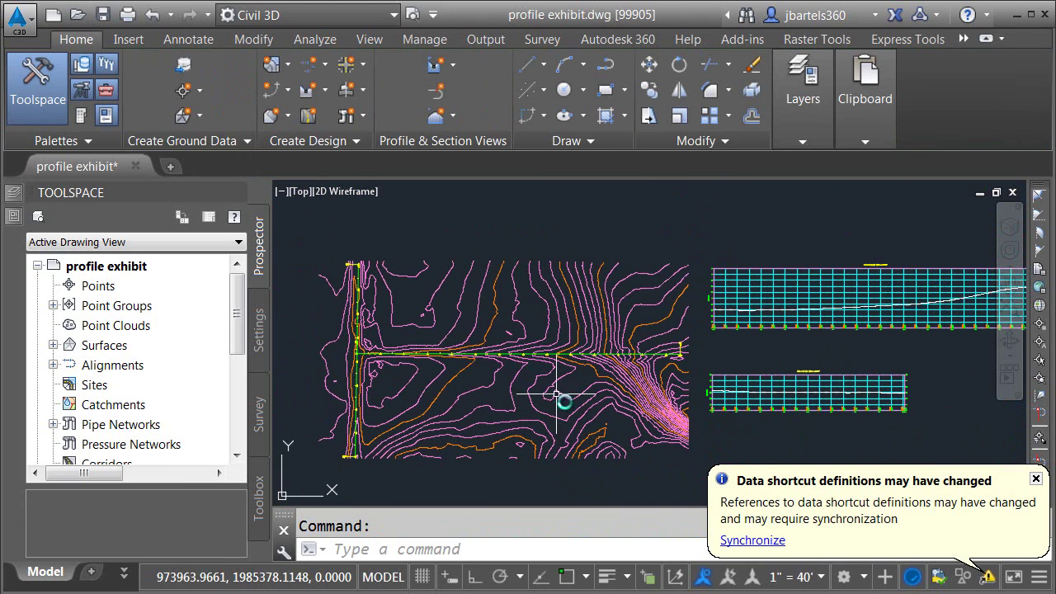
Synchronize the changed data-shortcut references, then close the profile exhibit drawing with its changes saved
left_click(737, 538)
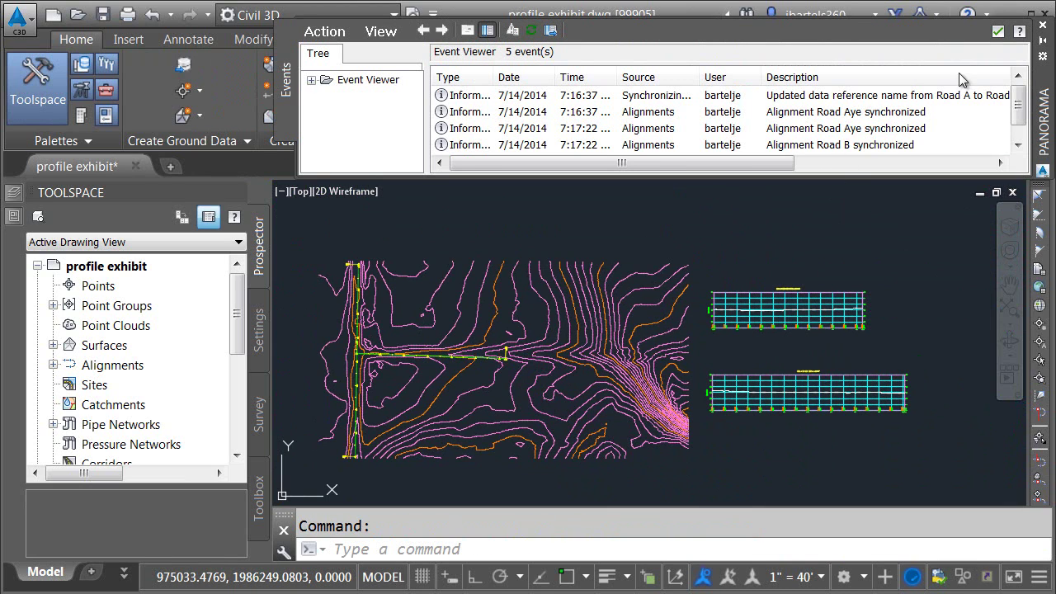
left_click(1043, 28)
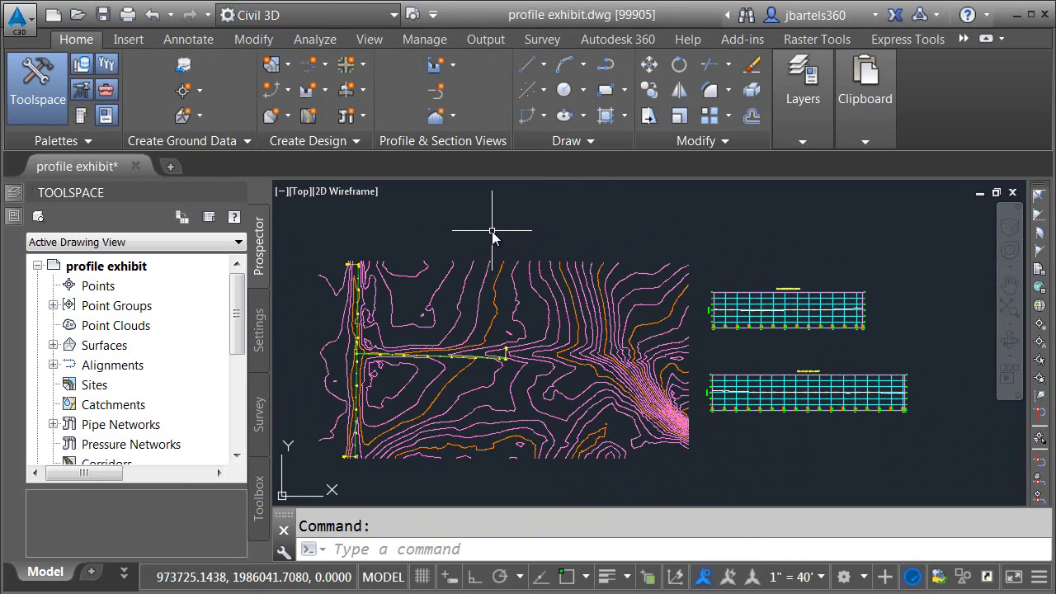
mouse_move(492, 236)
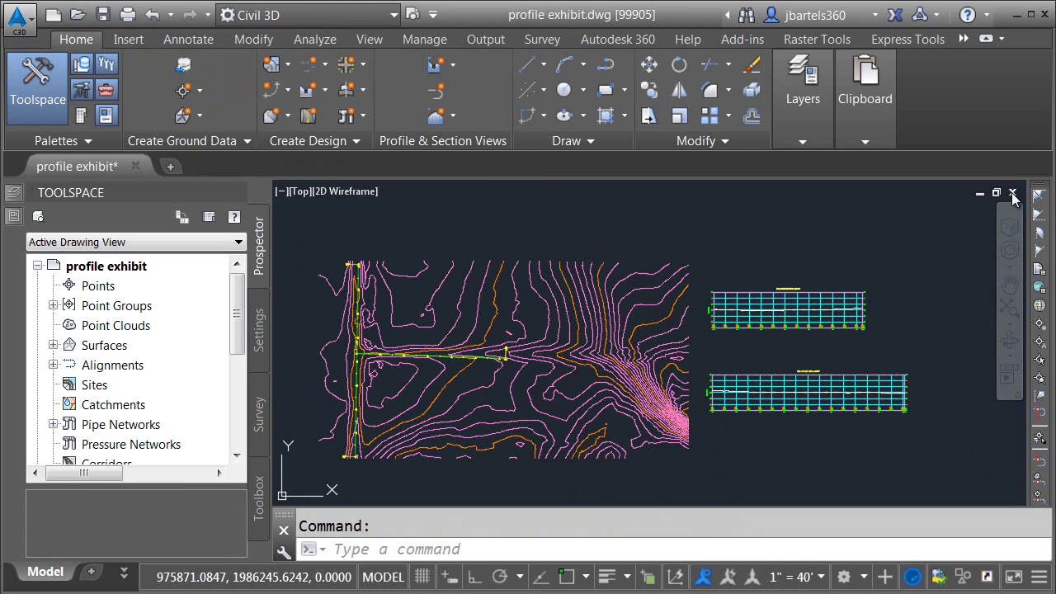
left_click(1013, 193)
left_click(528, 355)
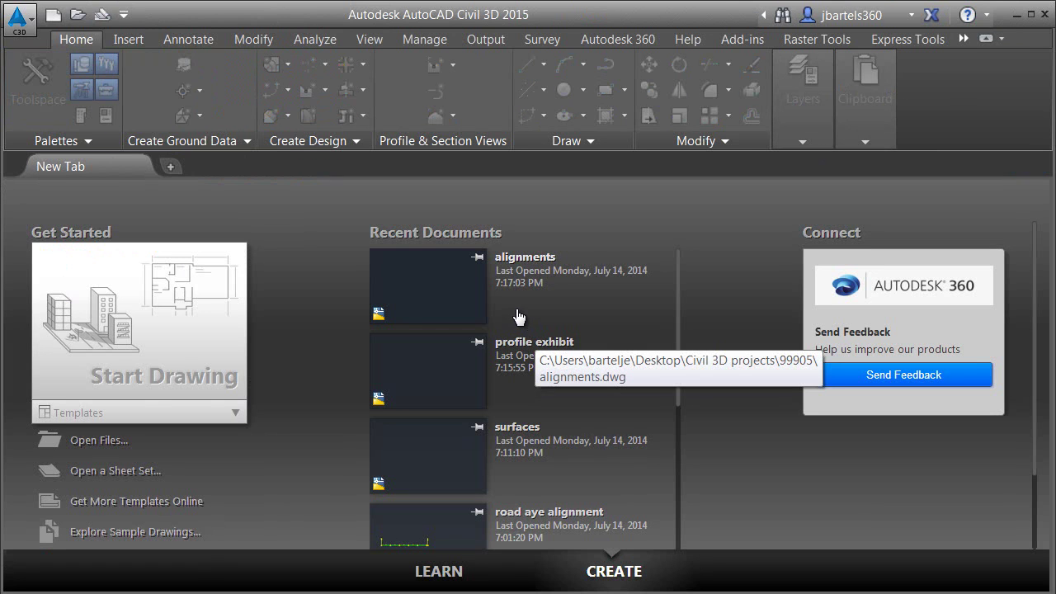
Switch to Windows Explorer and open the 99905 project folder in the Desktop's Civil 3D projects folder
key("super+e")
left_click_drag(297, 268, 294, 218)
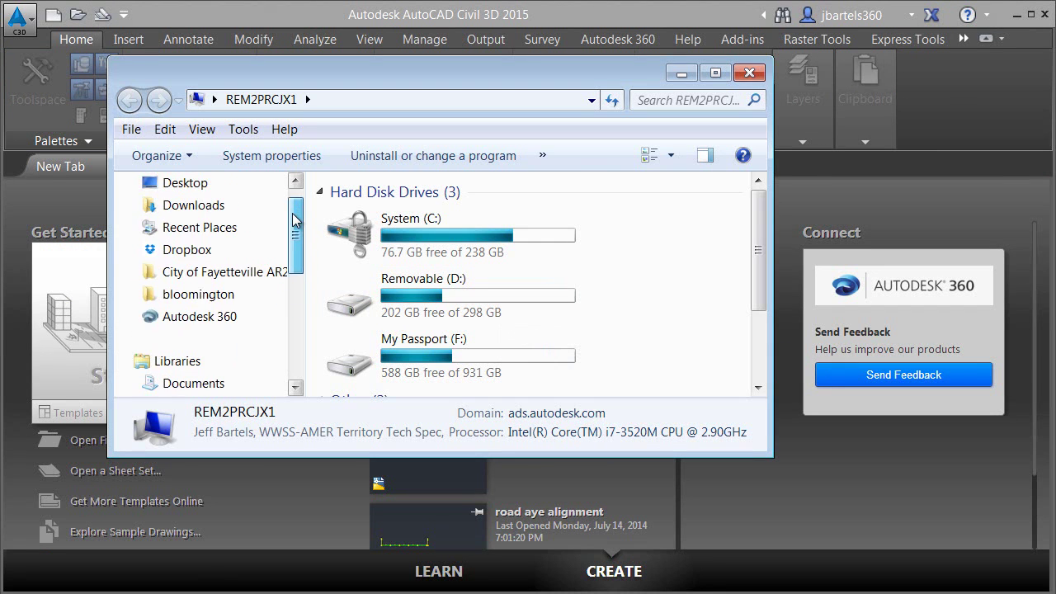
left_click(202, 185)
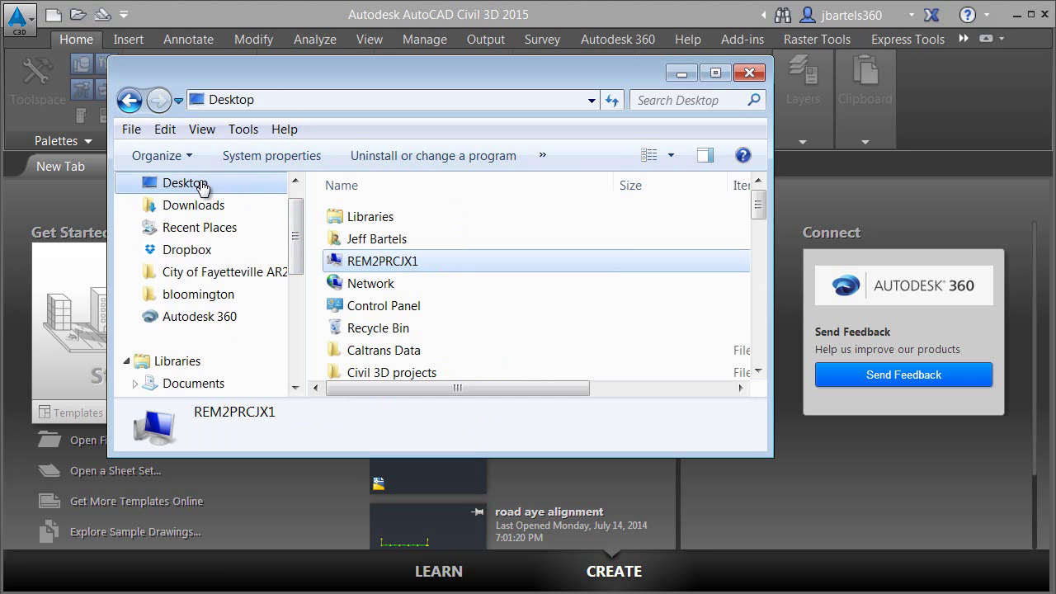
double_click(381, 372)
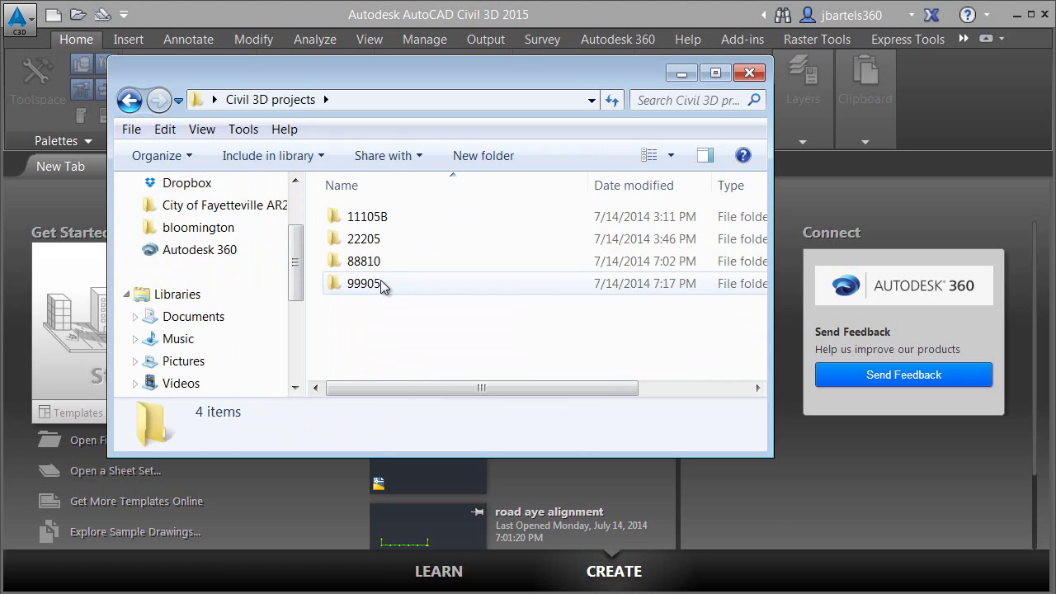
double_click(382, 288)
Rename the alignments.dwg drawing file as alignments-old.dwg and close the file browser
left_click(403, 264)
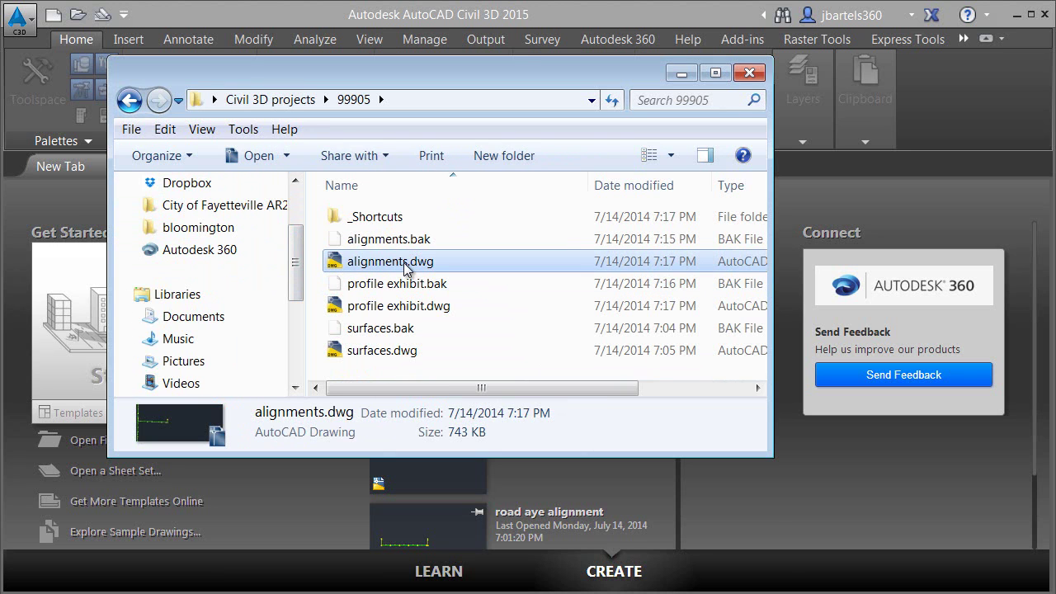
left_click(404, 263)
left_click(411, 261)
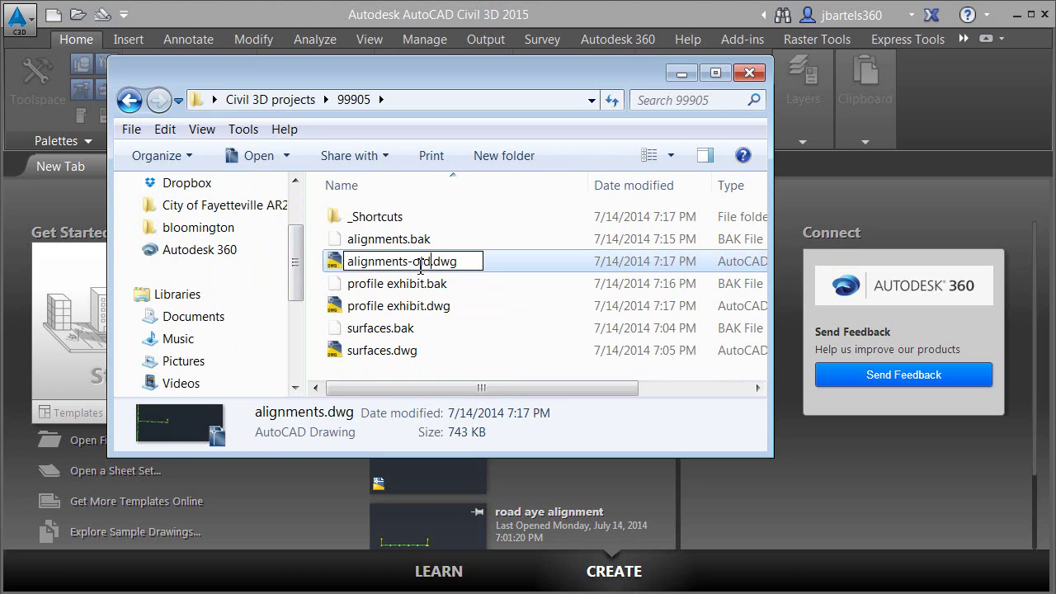
key("Return")
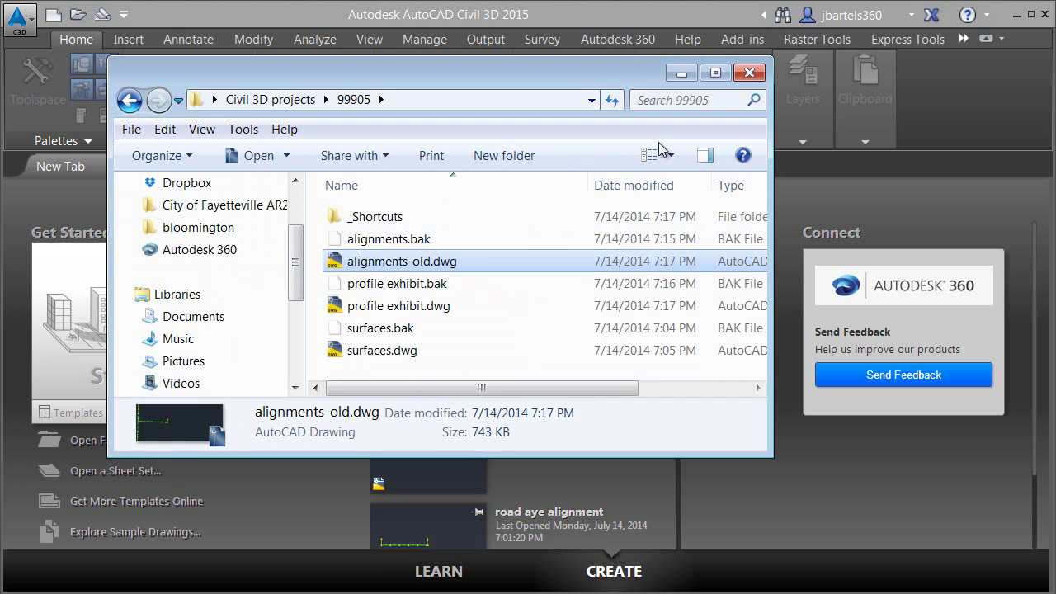
left_click(748, 75)
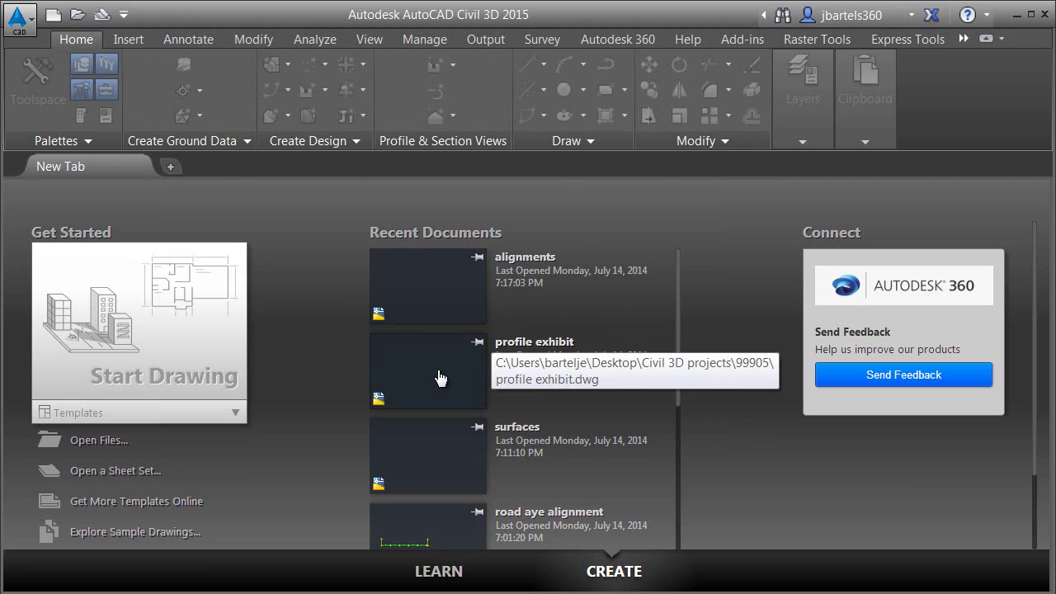
Reopen the recent profile exhibit drawing and expand its centerline alignments to inspect the Road Aye and Road B references
left_click(440, 372)
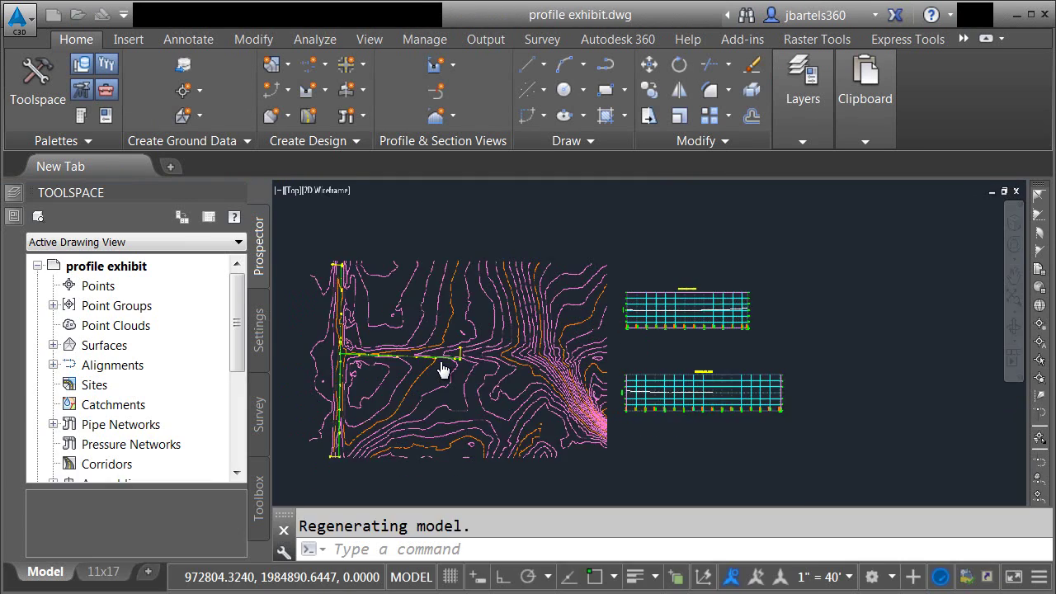
mouse_move(352, 395)
middle_mouse_down()
mouse_move(444, 373)
mouse_move(495, 377)
middle_mouse_up()
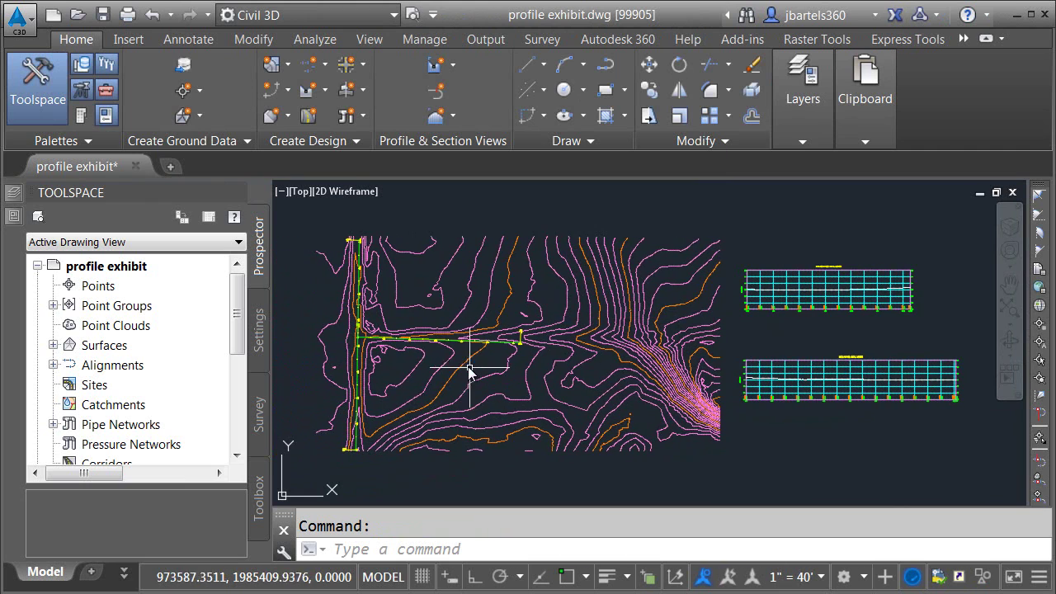
left_click(52, 365)
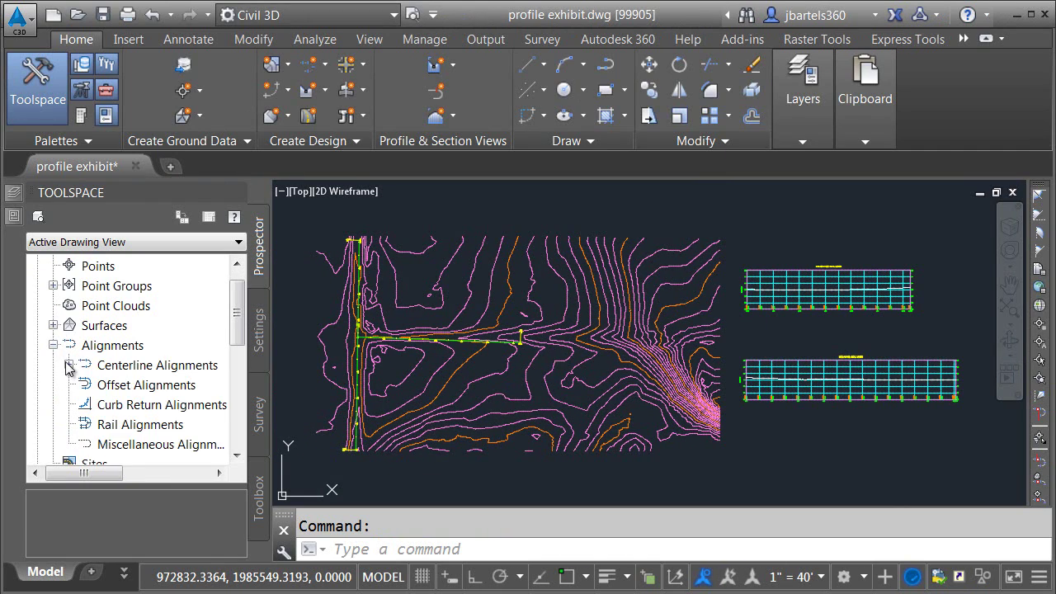
left_click(69, 365)
mouse_move(132, 392)
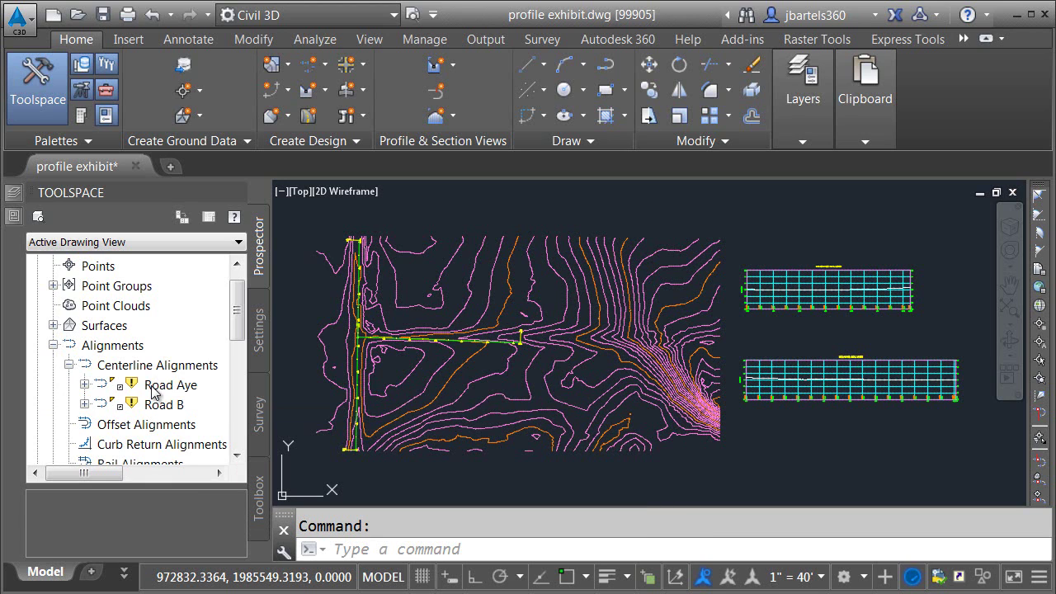
Repair the broken Road Aye reference by pointing it to alignments-old.dwg, and repair all other broken references too
right_click(152, 393)
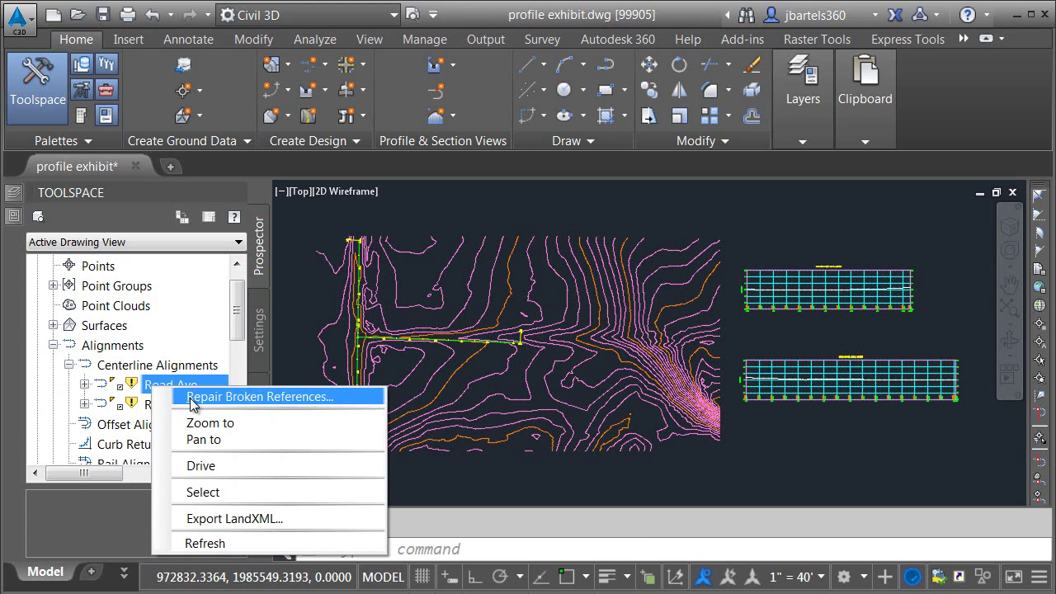
left_click(192, 398)
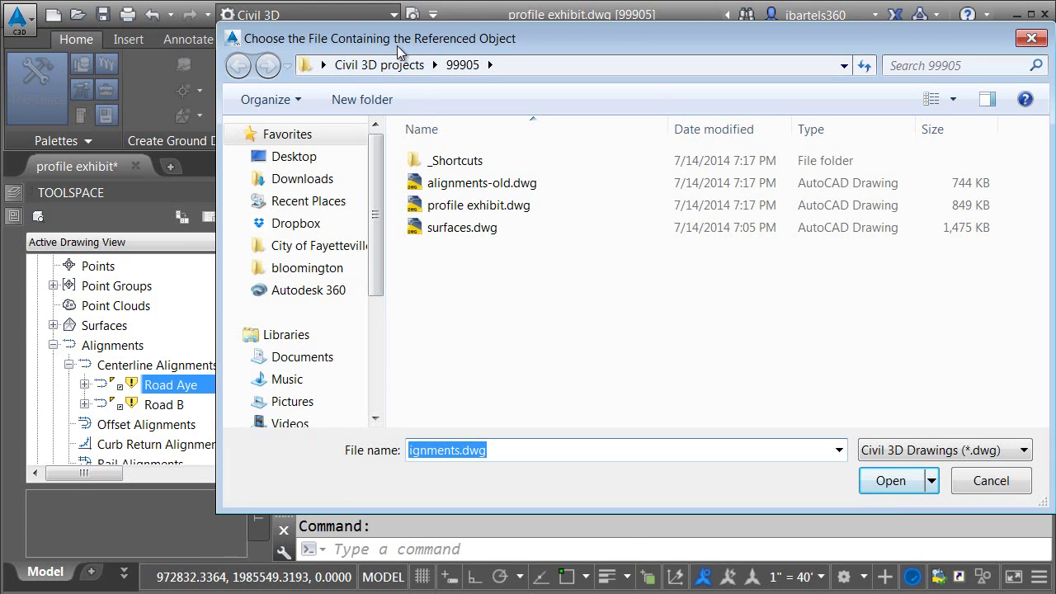
left_click(462, 182)
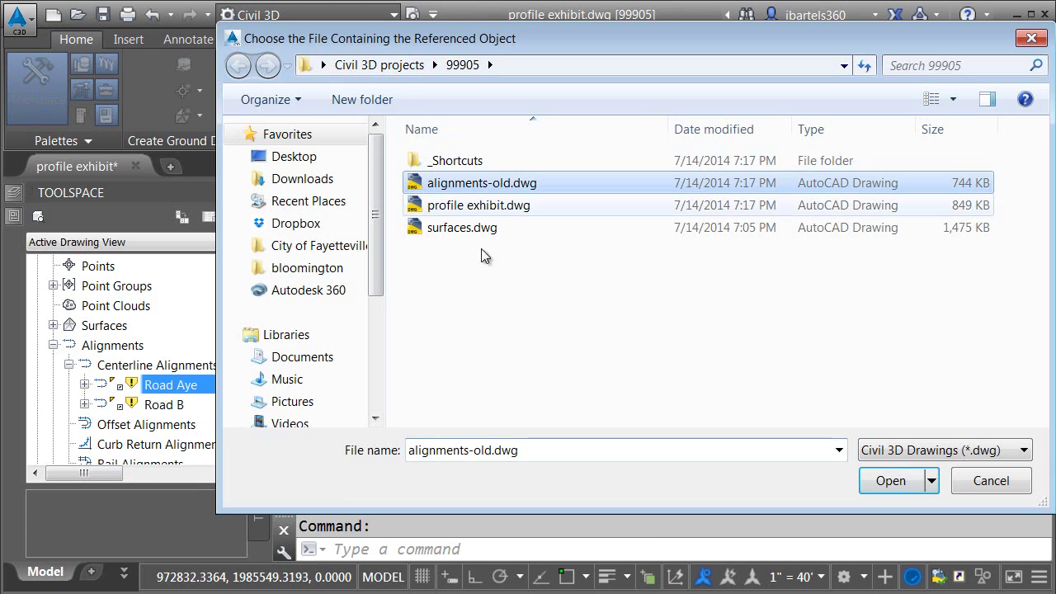
left_click(889, 481)
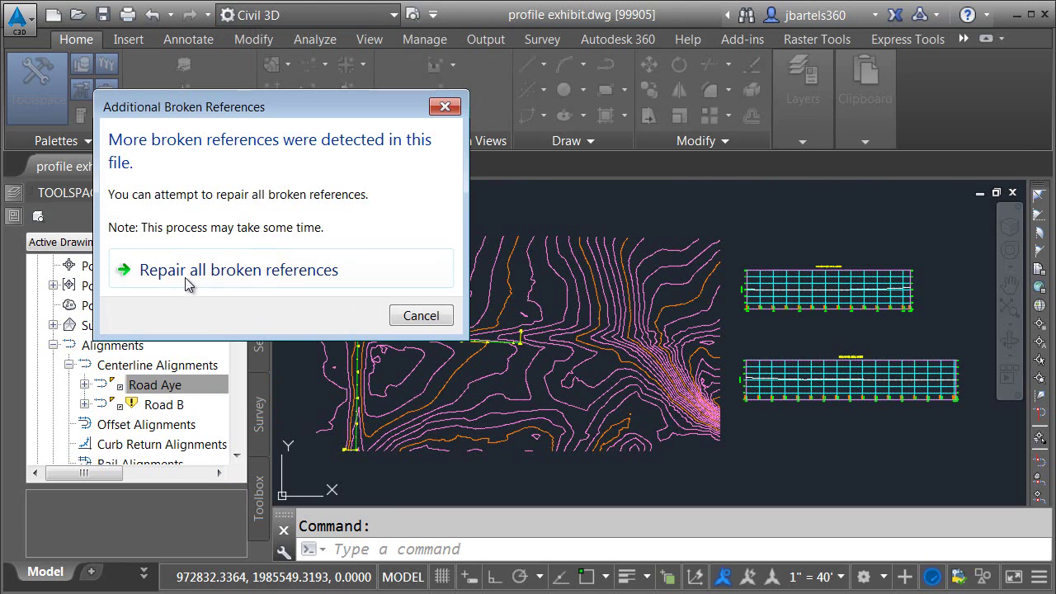
left_click(173, 272)
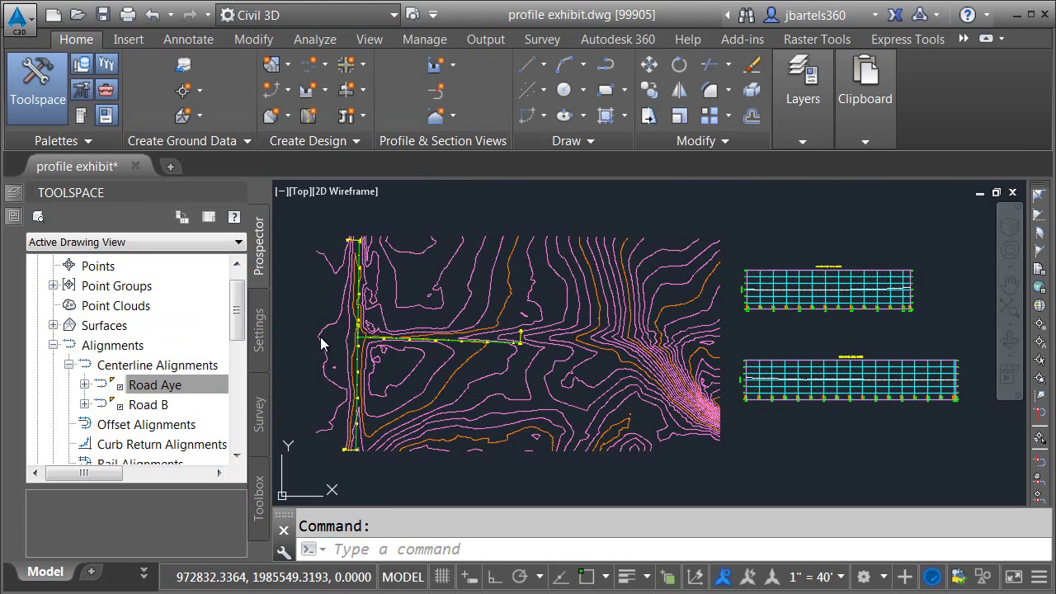
Synchronize the repaired Road Aye alignment reference and dismiss the event list
left_click(228, 393)
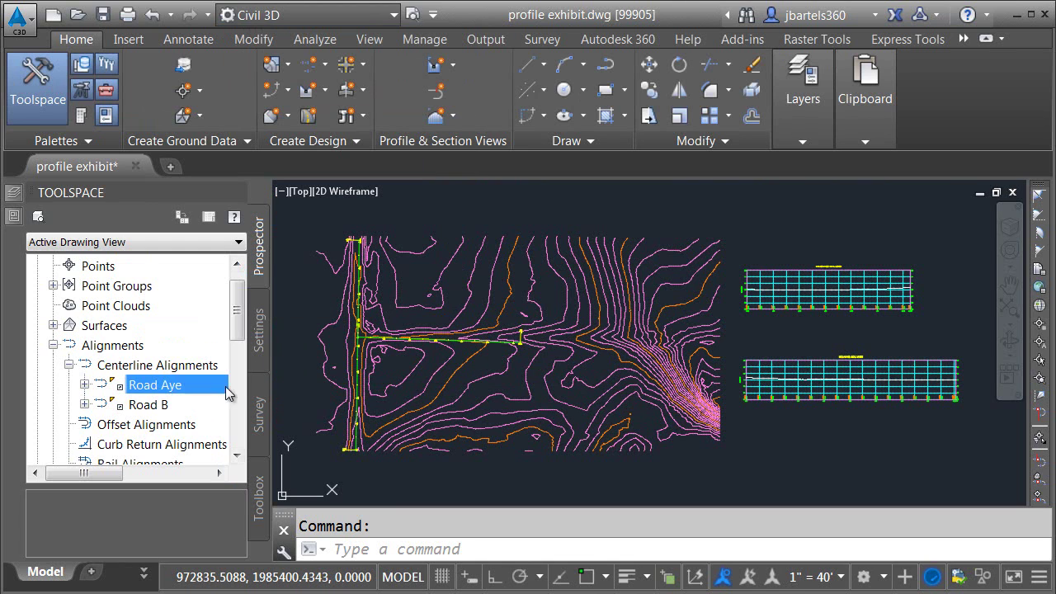
right_click(147, 391)
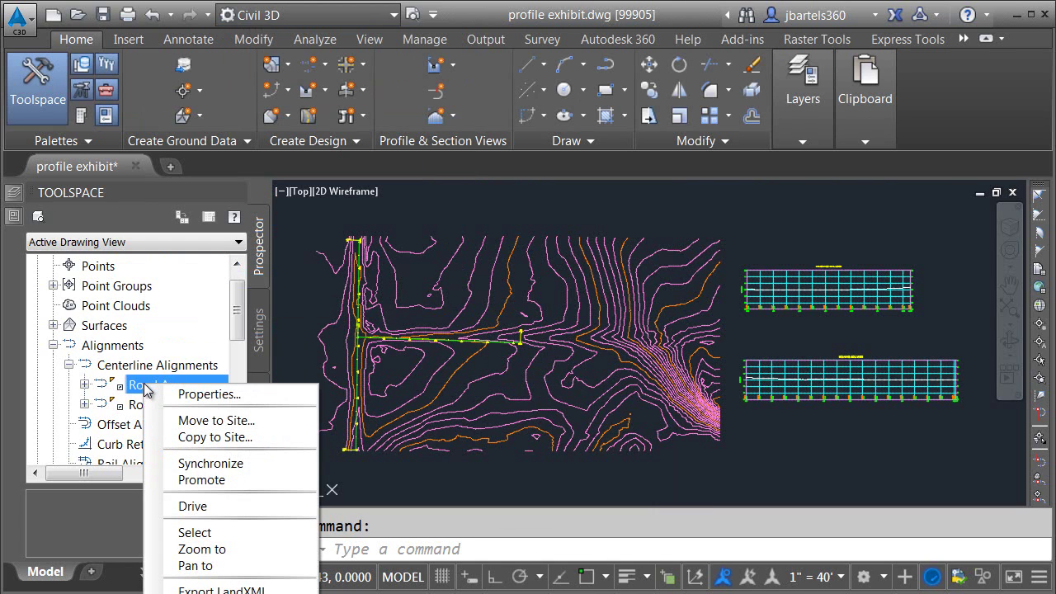
left_click(191, 464)
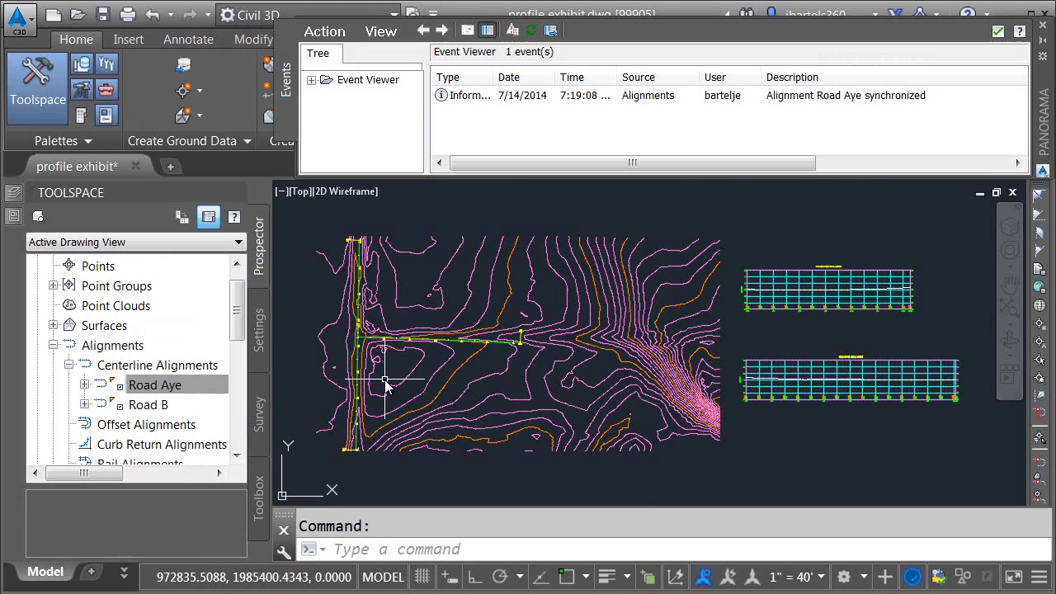
left_click(1041, 27)
Open the source drawing of the referenced Road Aye alignment from the plan view and switch to alignments-old
scroll(495, 343, "up", 6)
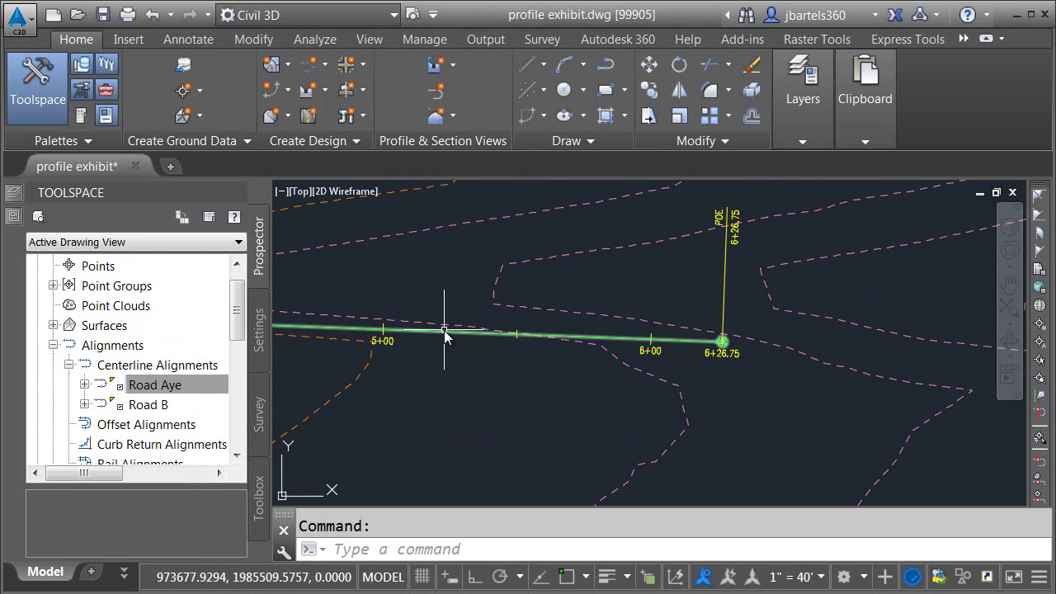
left_click(442, 334)
right_click(444, 357)
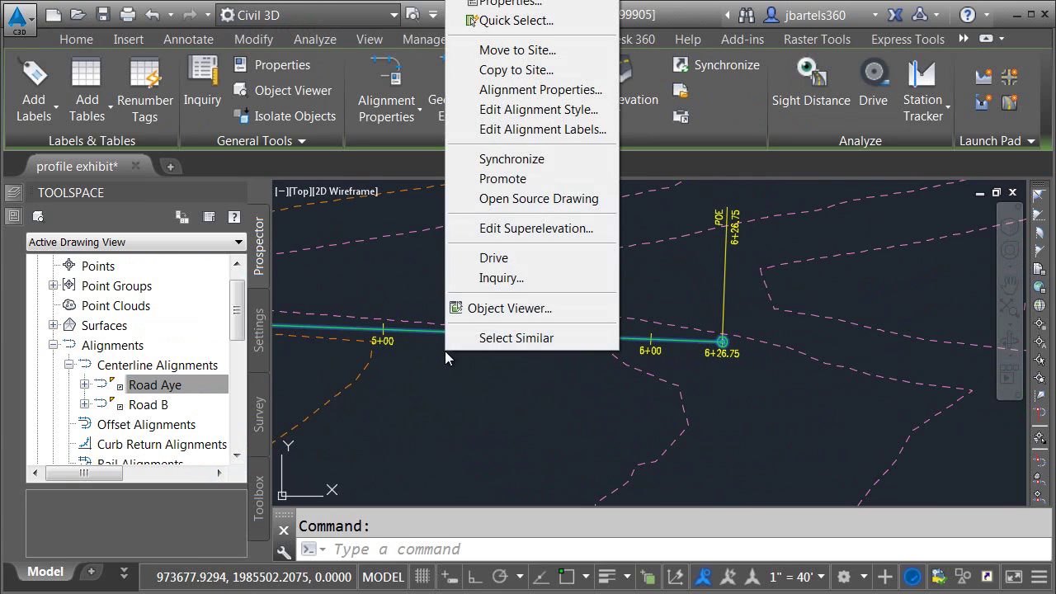
left_click(506, 199)
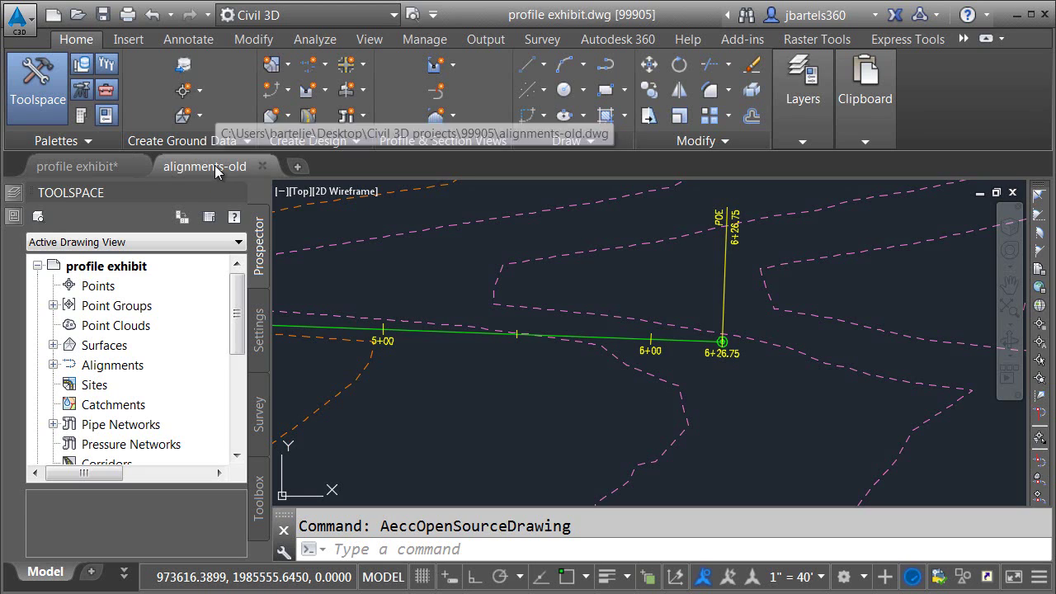
left_click(216, 166)
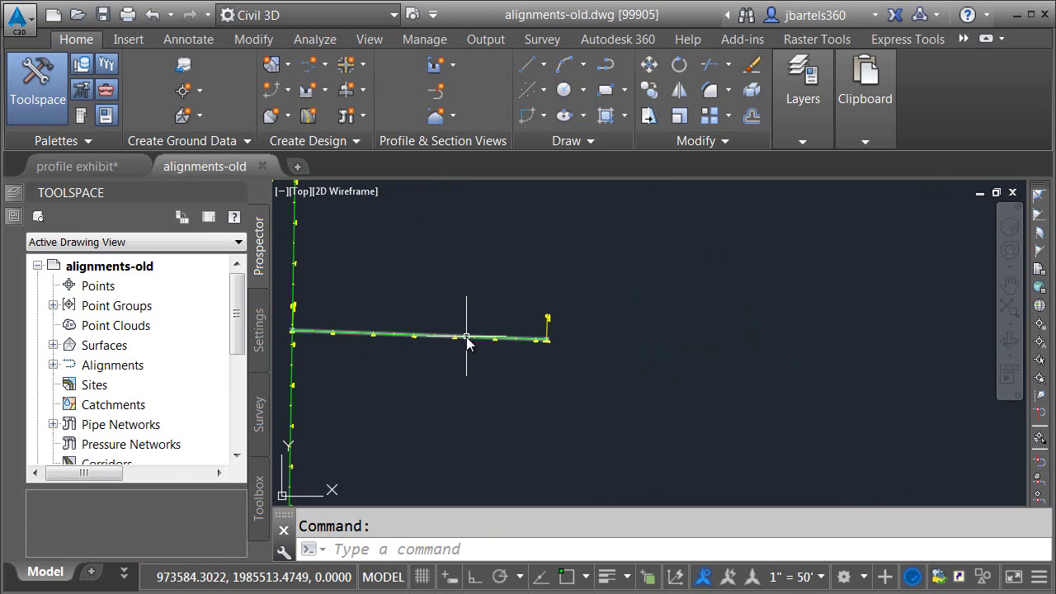
Stretch the east endpoint of the Road Aye alignment eastward to nearly double its length, then save and close alignments-old
left_click(465, 336)
left_click(547, 339)
left_click(773, 328)
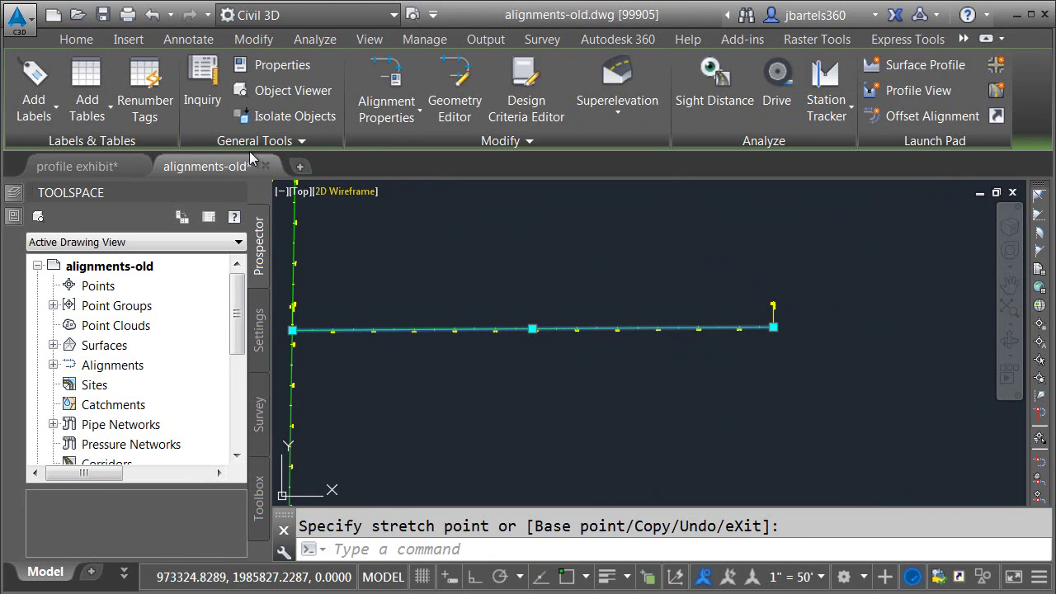
key("ctrl+s")
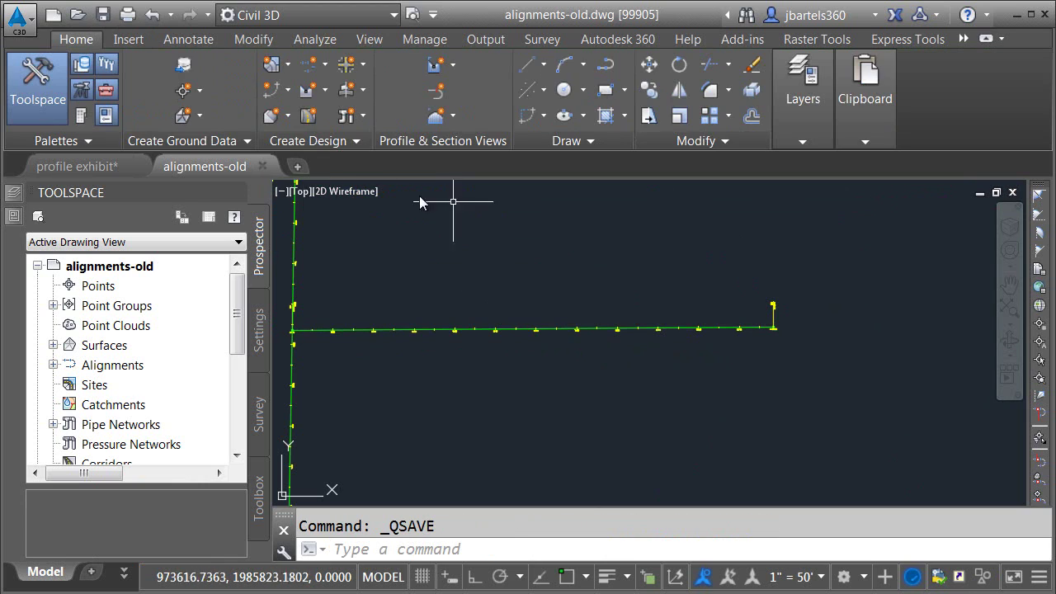
left_click(265, 166)
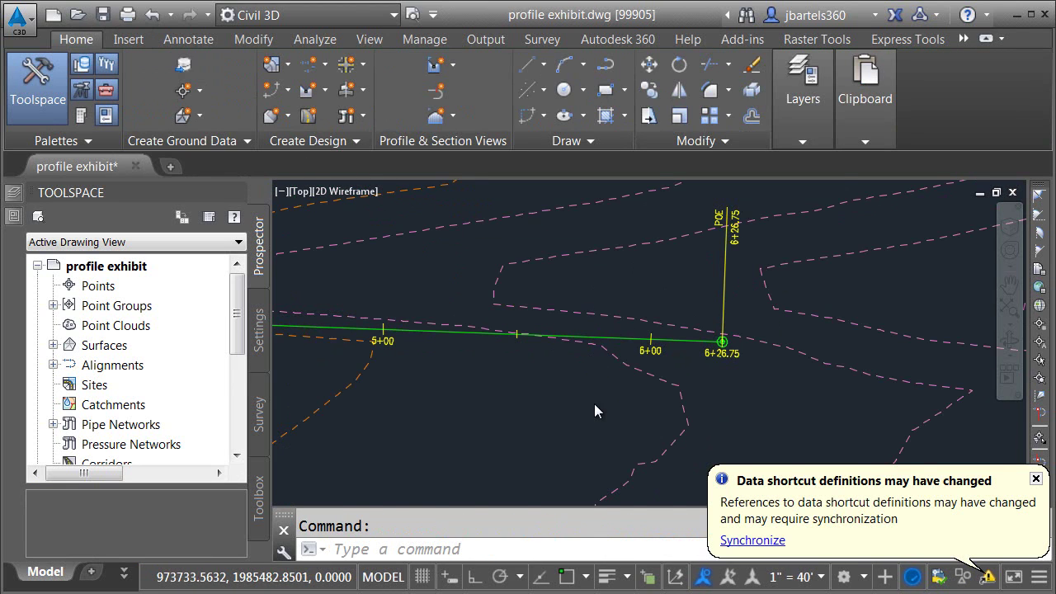
Synchronize the profile exhibit's references with the lengthened Road Aye alignment and dismiss the event list
scroll(591, 404, "down", 6)
left_click(739, 541)
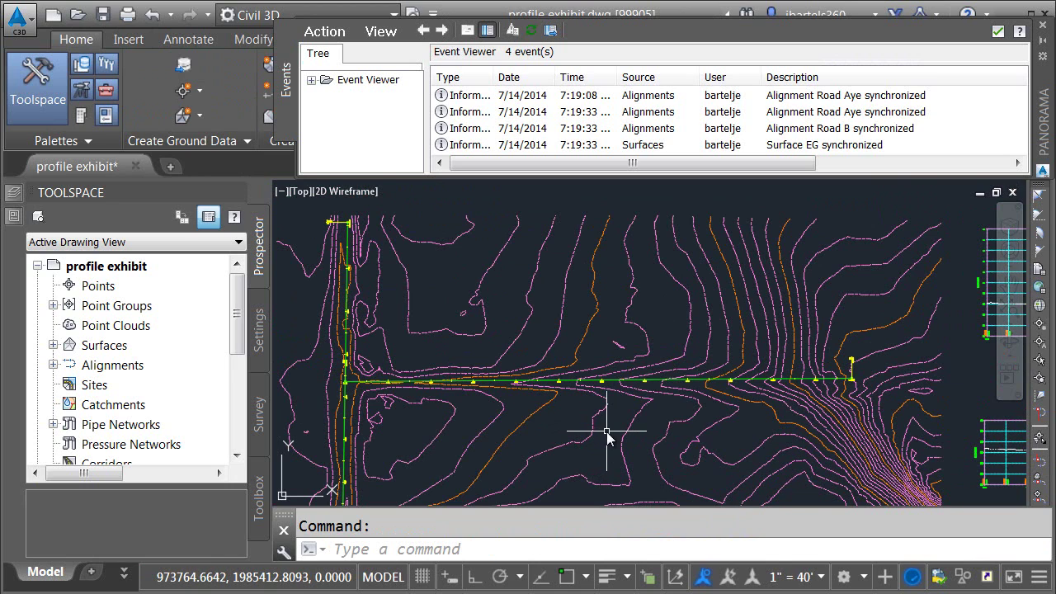
left_click(997, 31)
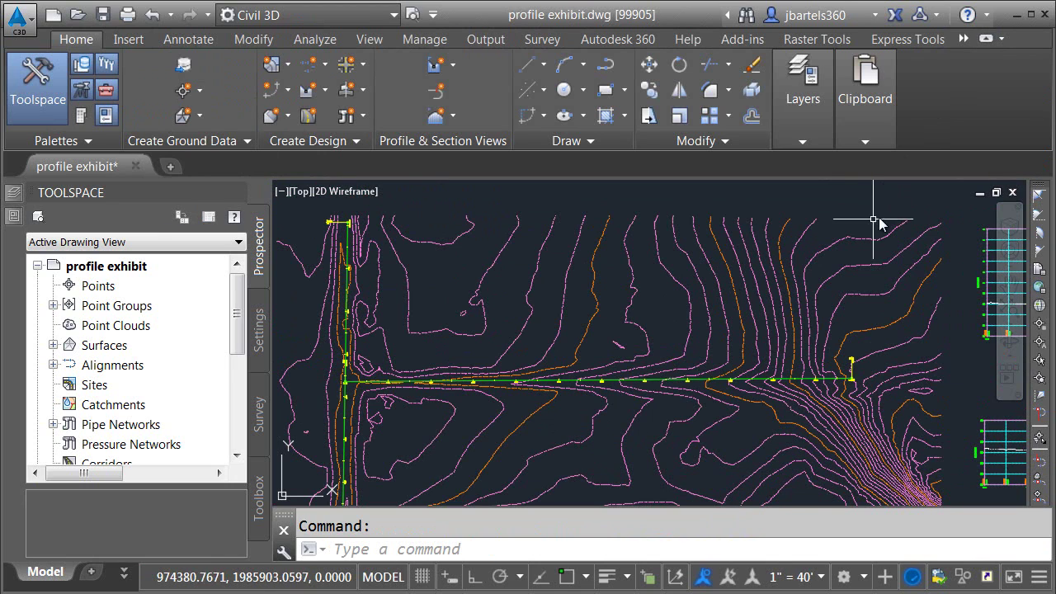
Close the profile exhibit drawing with its changes saved and reopen the recent alignments-old drawing
left_click(1015, 192)
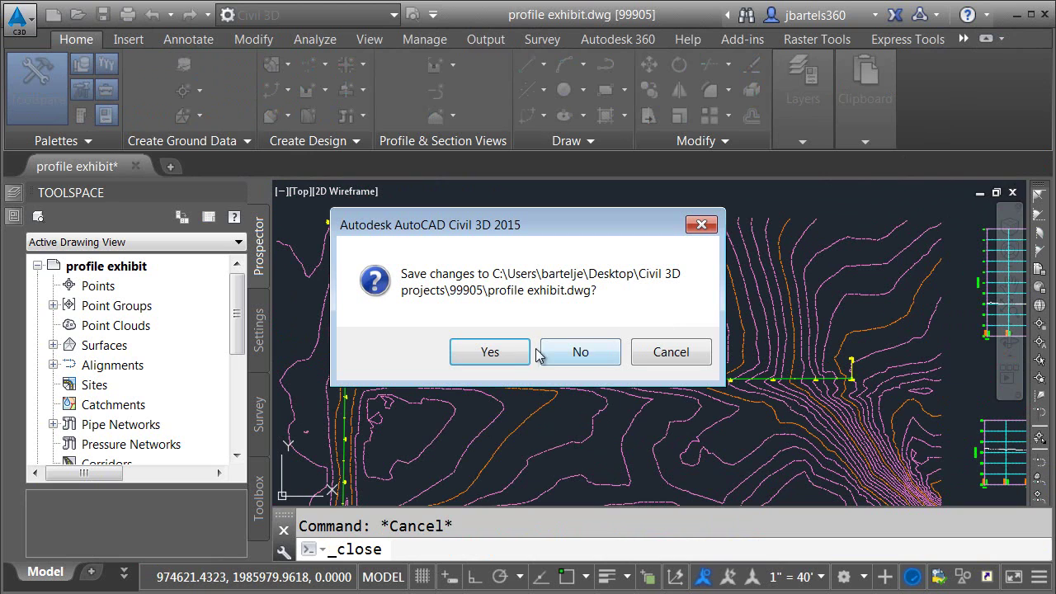
left_click(490, 354)
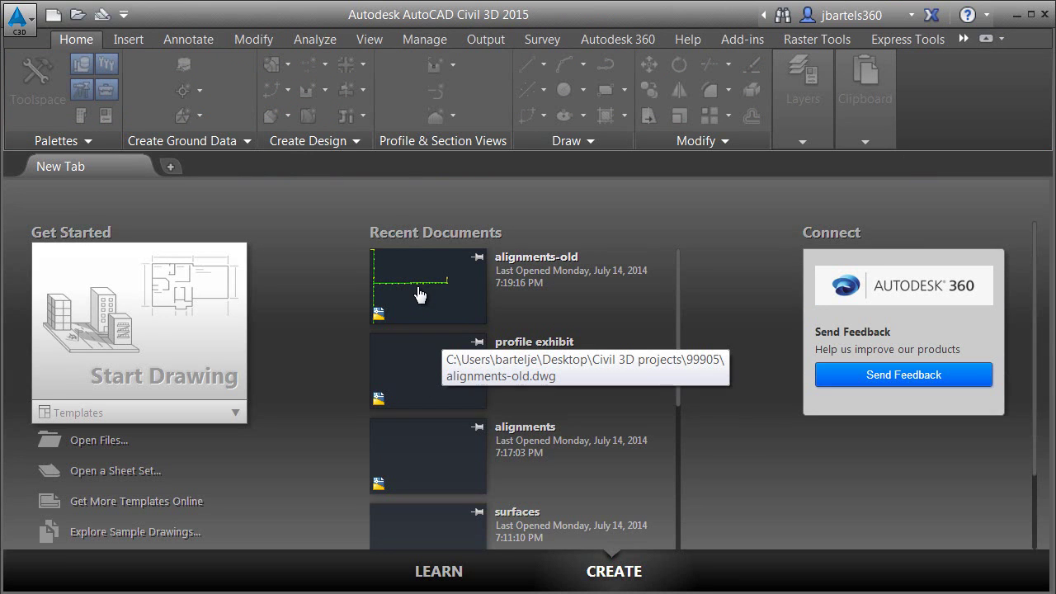
left_click(418, 295)
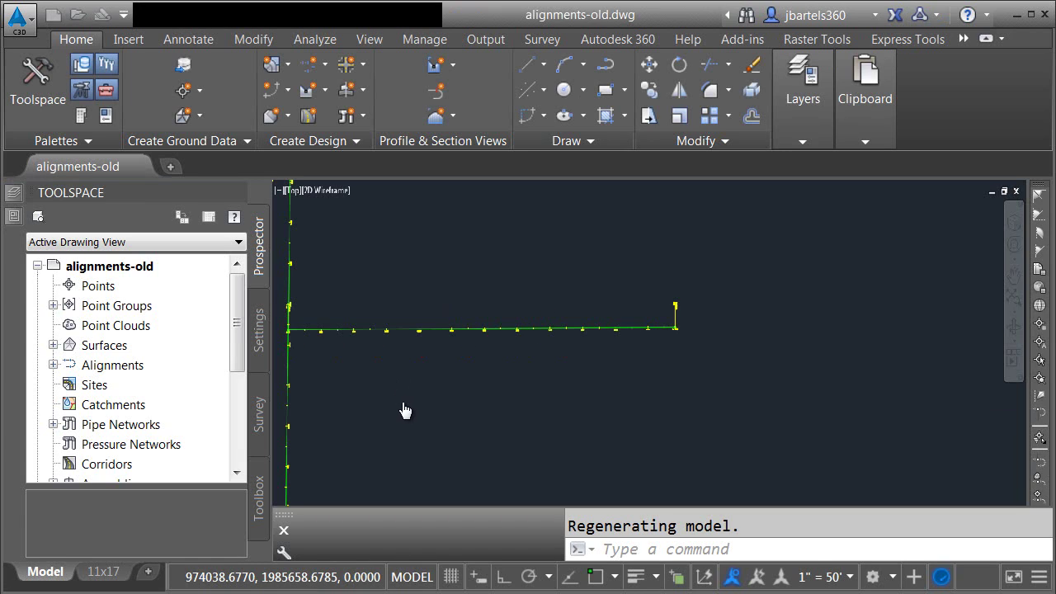
scroll(403, 397, "up", 1)
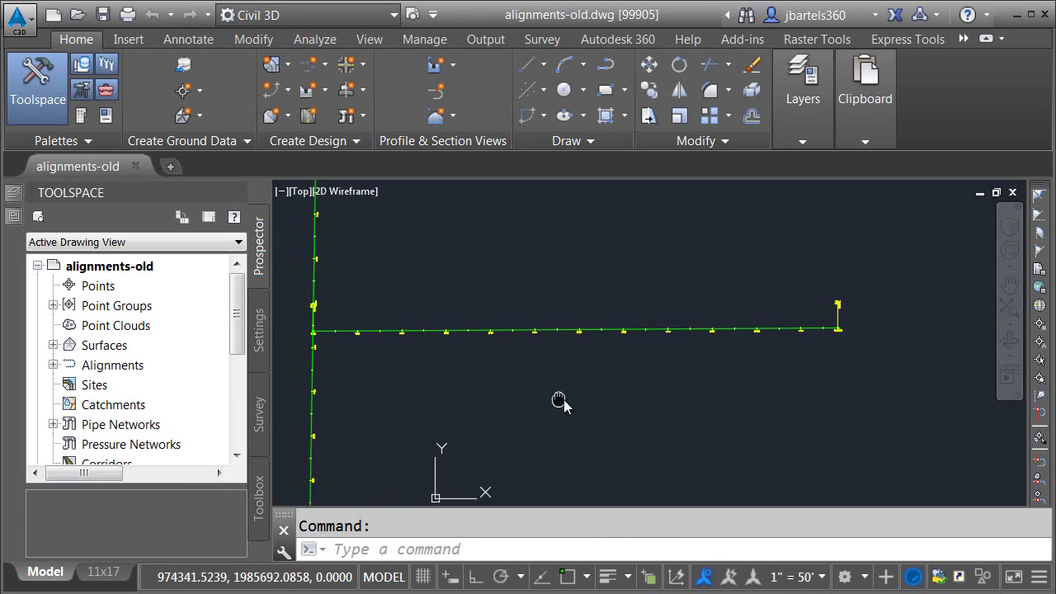
middle_click_drag(561, 396, 624, 400)
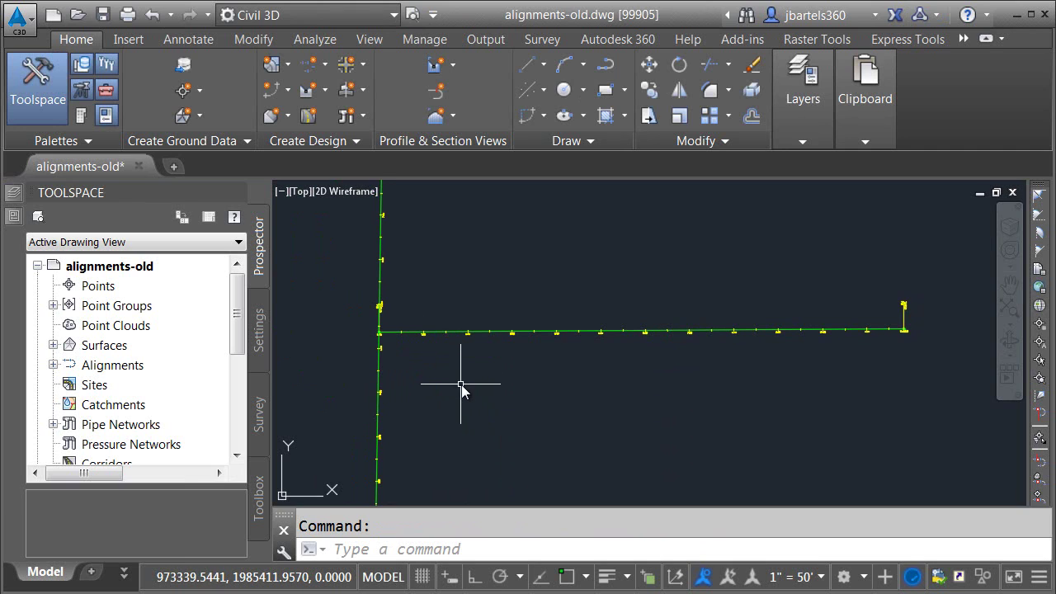
mouse_move(461, 384)
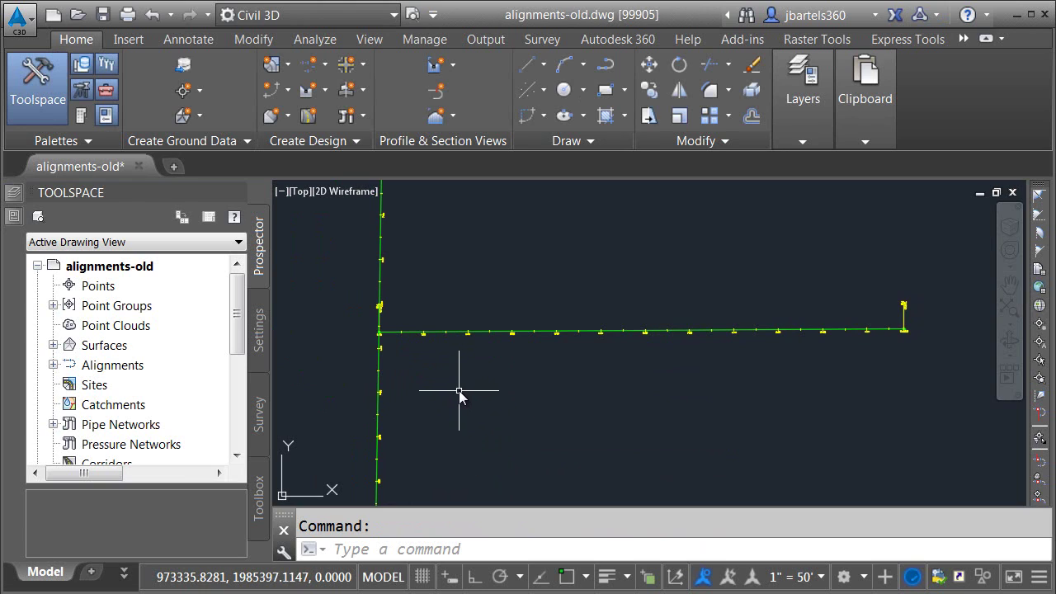
Create a new drawing from the $sample_production(Imperial).dwt template and save it as road aye alignment in the 99905 project folder
left_click(18, 23)
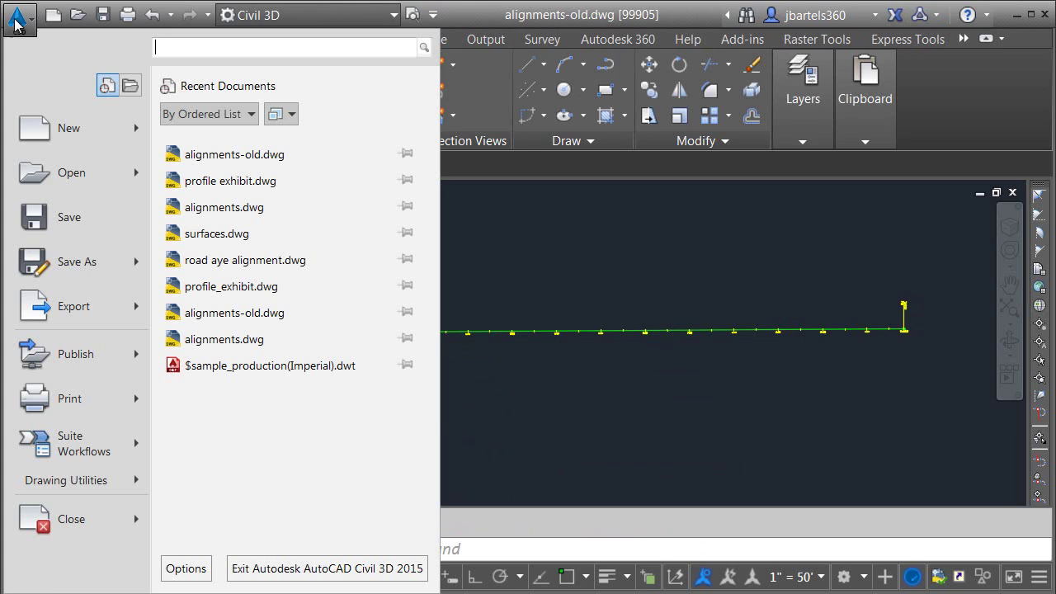
left_click(54, 126)
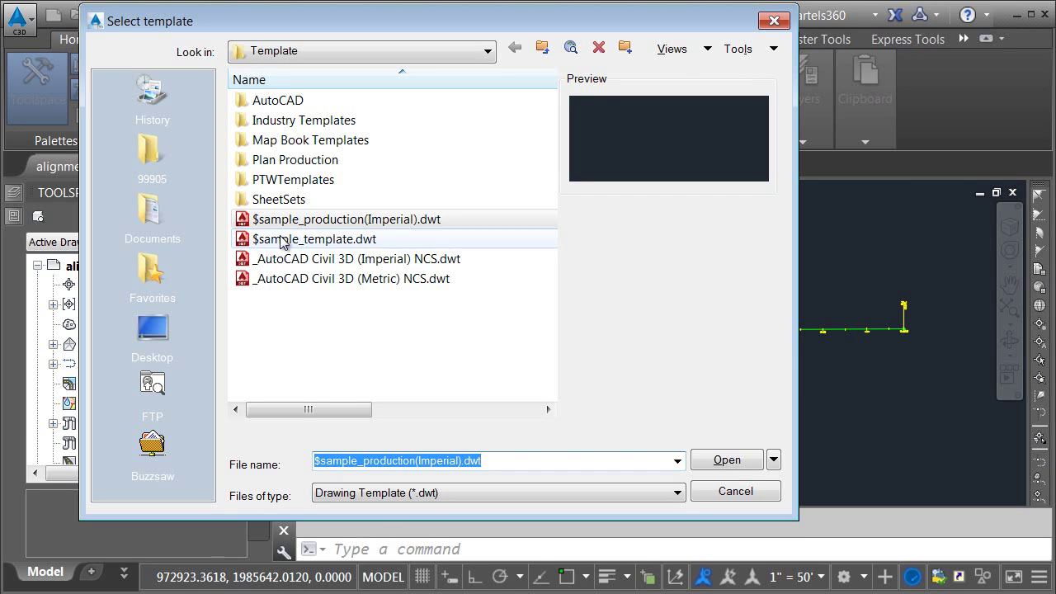
left_click(715, 460)
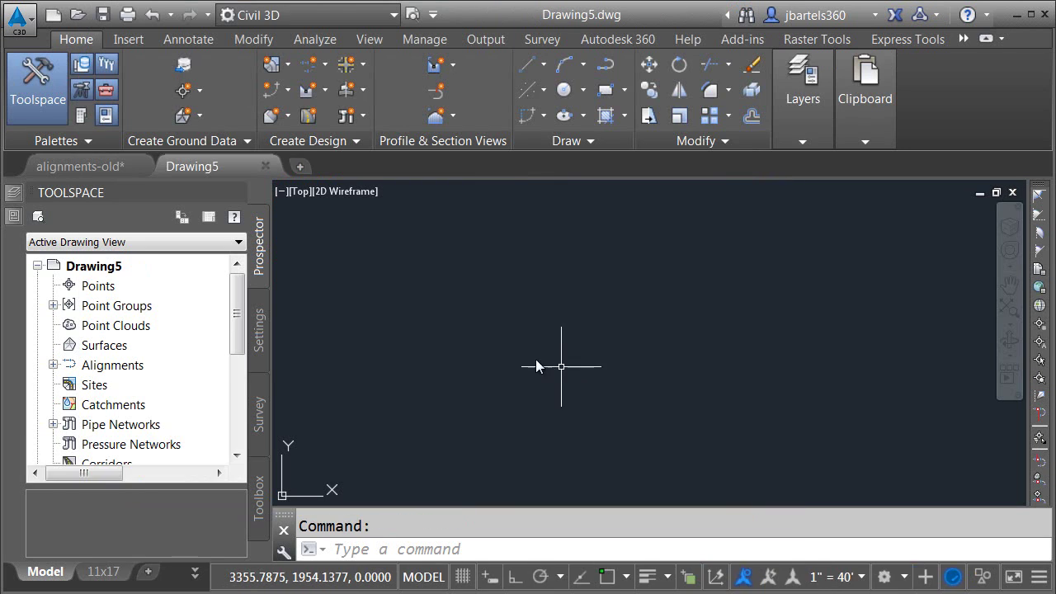
left_click(104, 14)
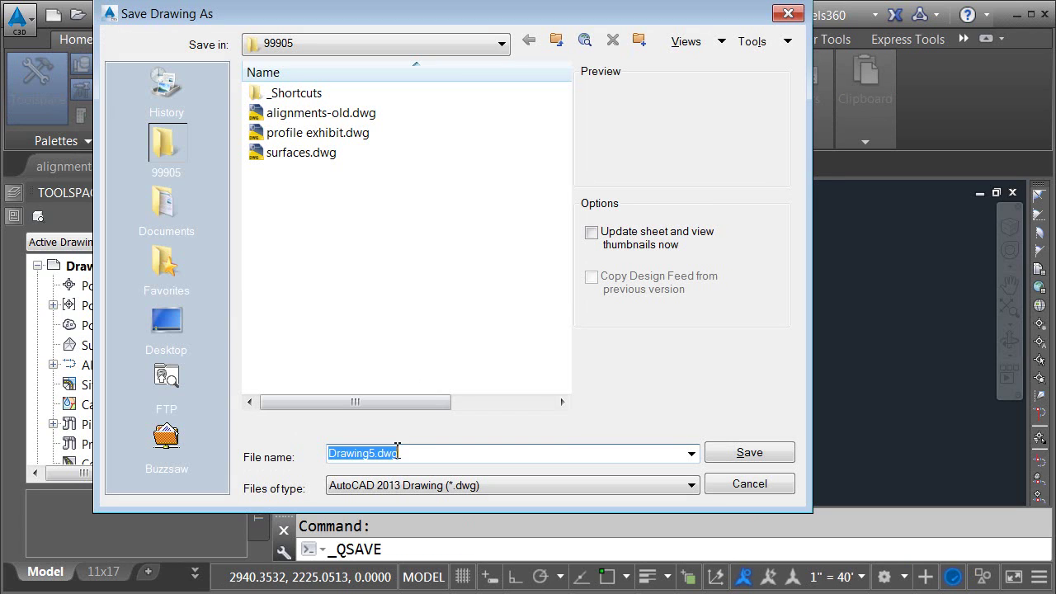
left_click(373, 454)
left_click_drag(373, 454, 302, 464)
type("road aye alignment")
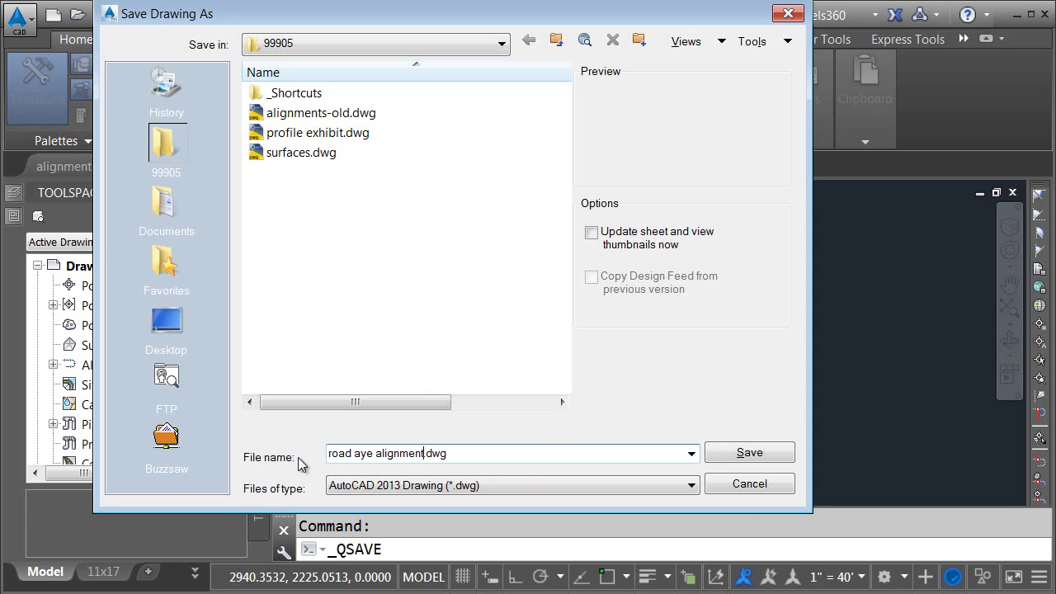
key("Return")
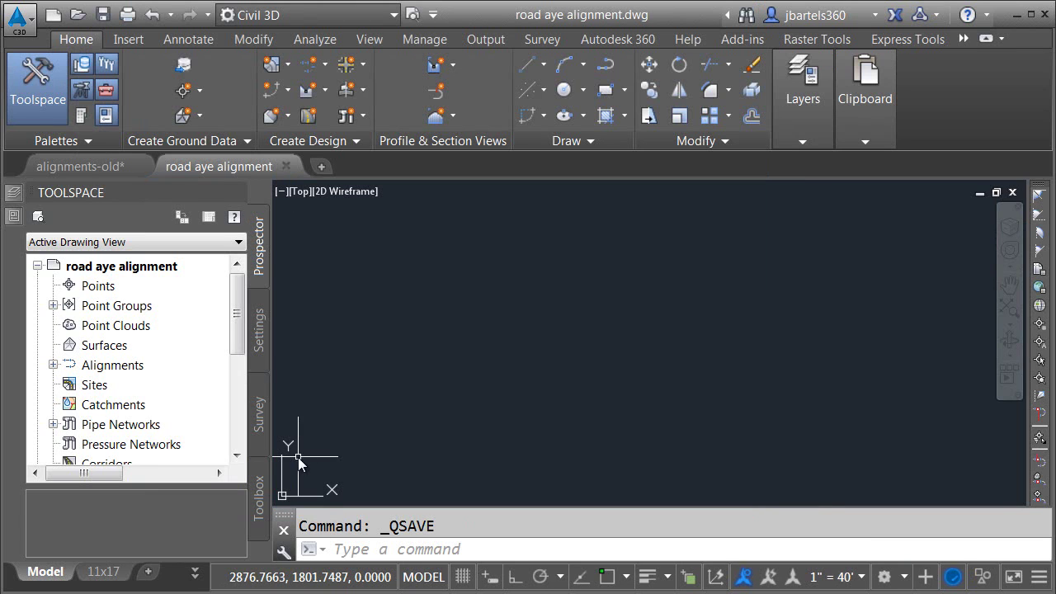
Promote the Road Aye centerline alignment from the data shortcuts into the new drawing and show it in full
left_click_drag(237, 315, 237, 408)
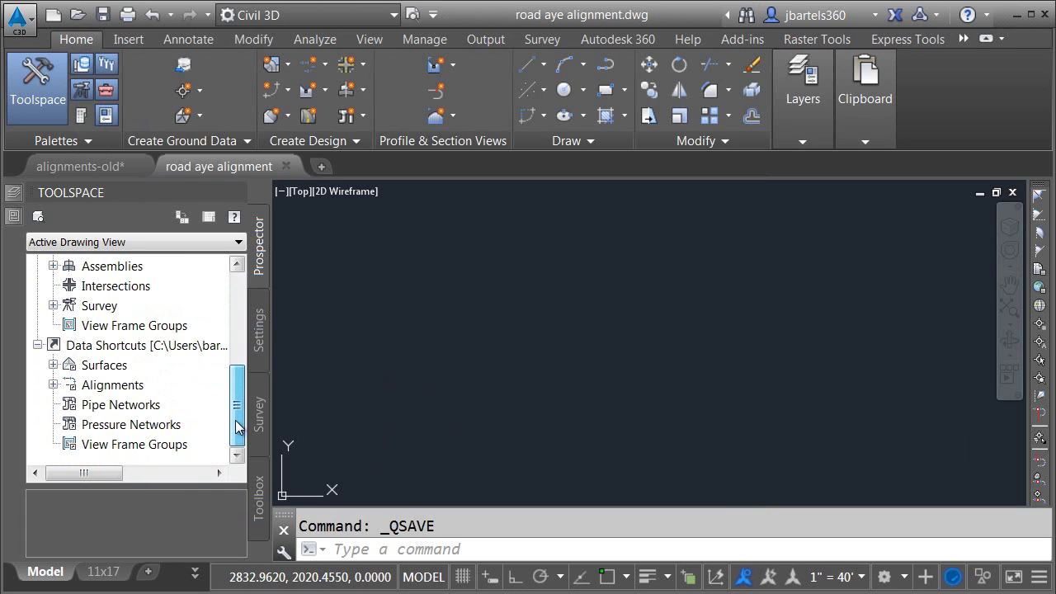
left_click(53, 385)
left_click(68, 365)
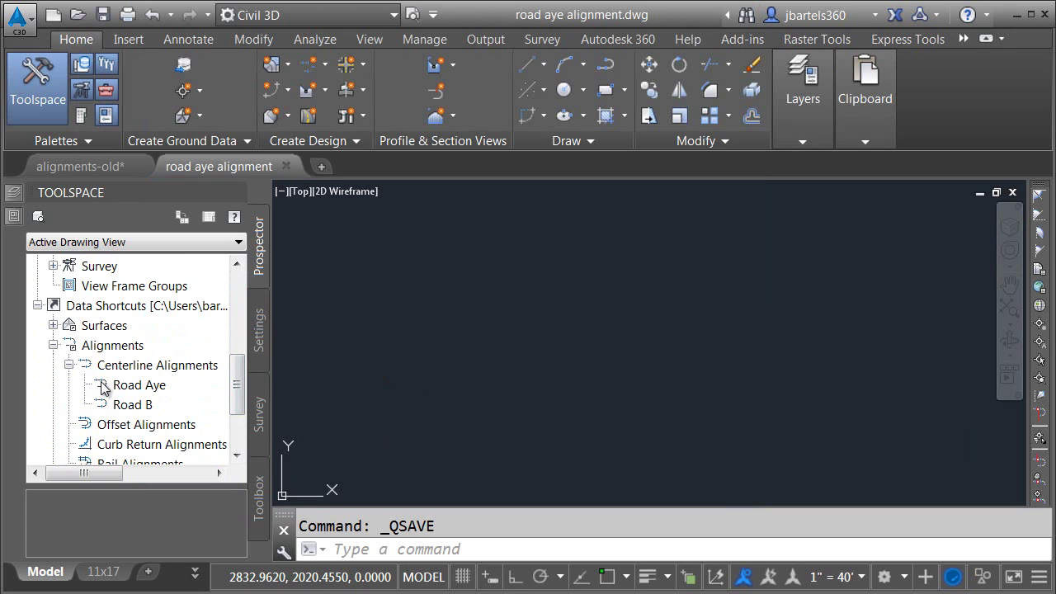
right_click(136, 391)
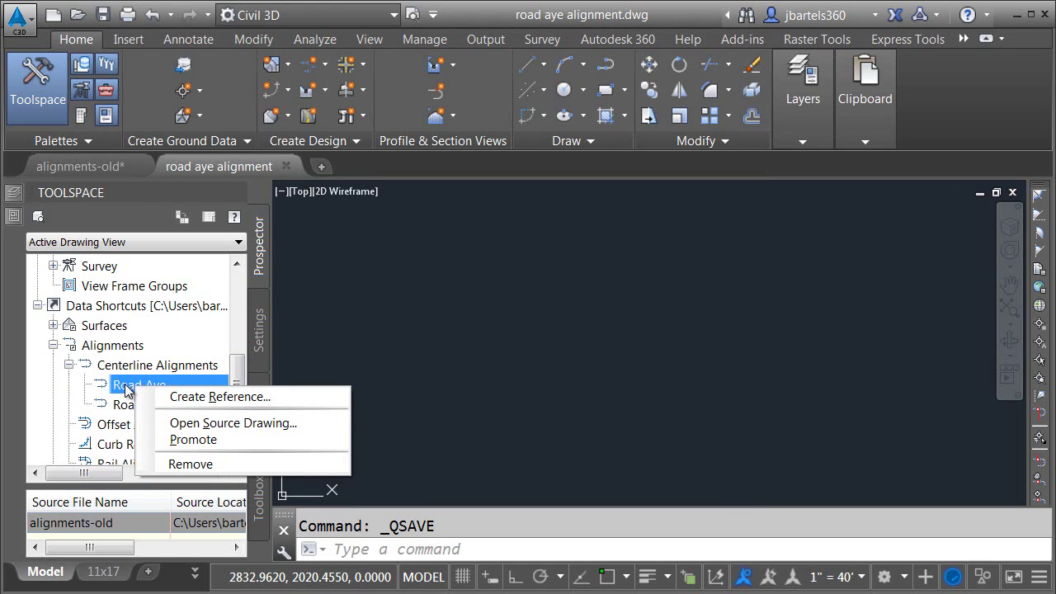
left_click(174, 439)
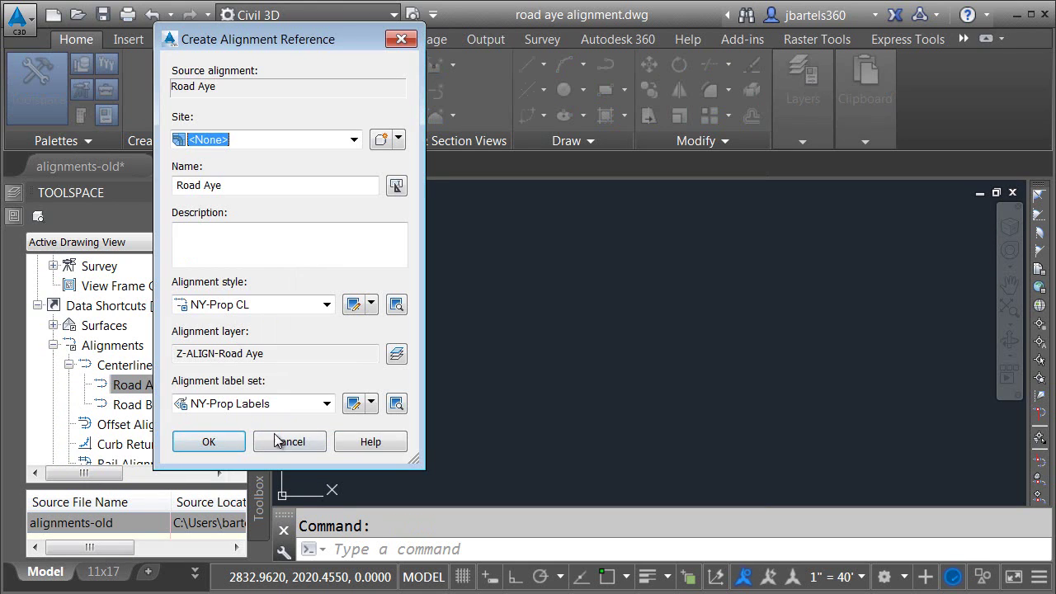
key("Return")
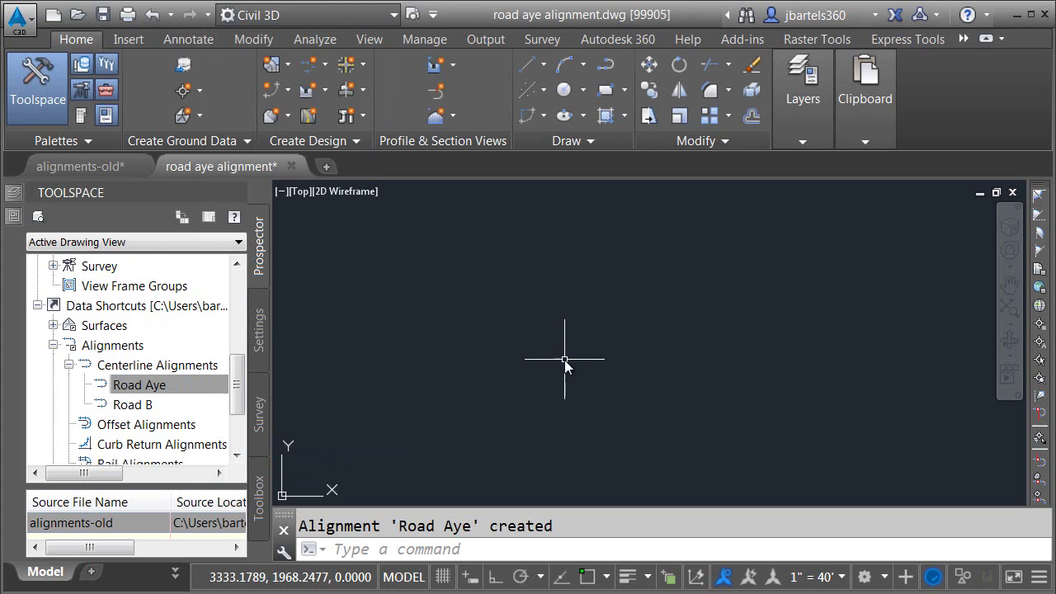
middle_click(564, 360)
middle_click(564, 359)
scroll(566, 365, "down", 2)
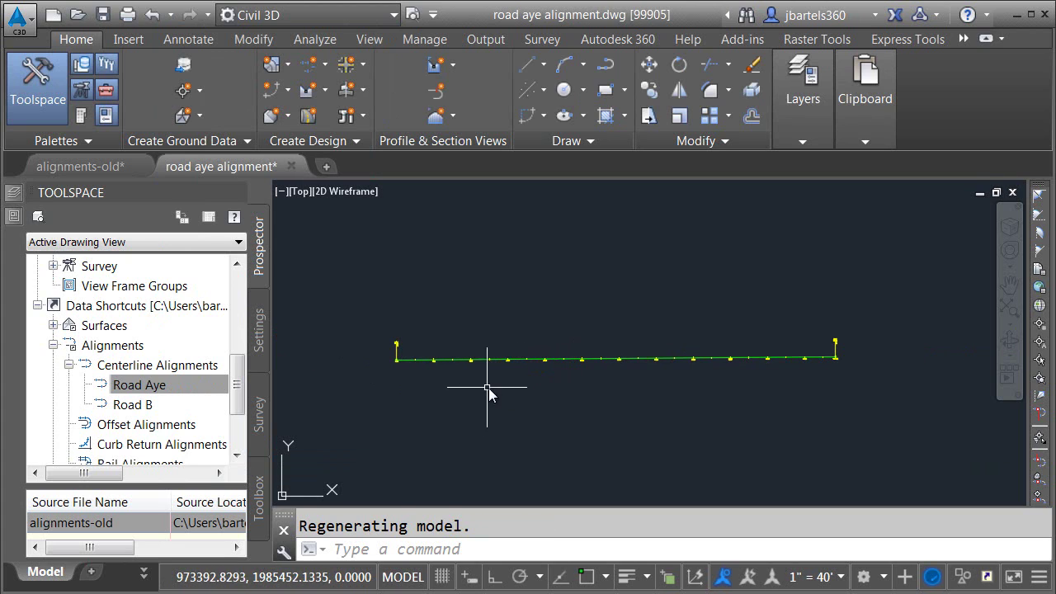
Save and close road aye alignment, and exit Civil 3D without saving the changes to alignments-old
left_click(100, 21)
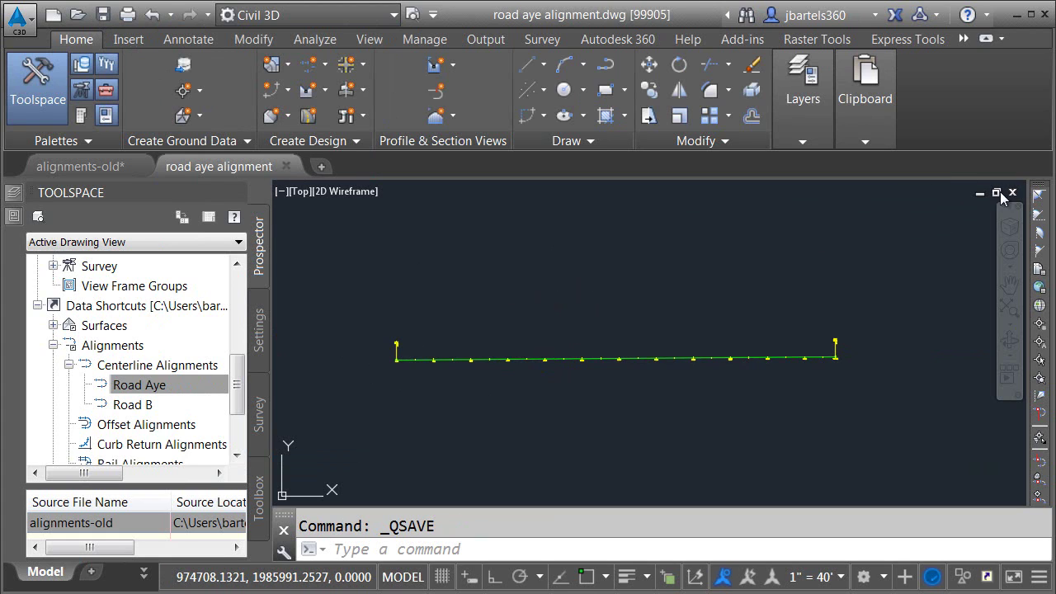
left_click(1013, 193)
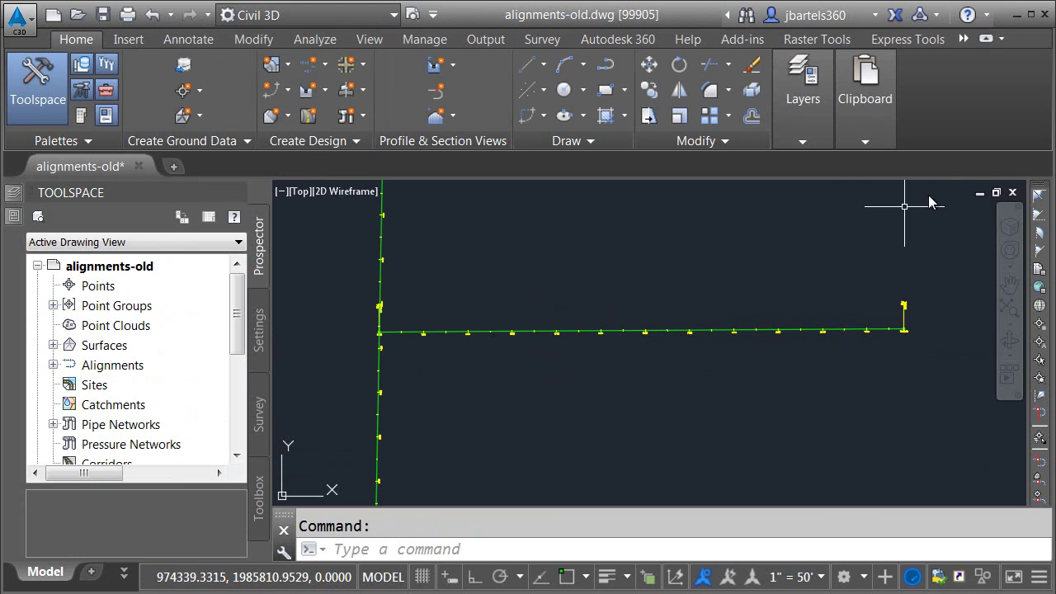
left_click(1045, 22)
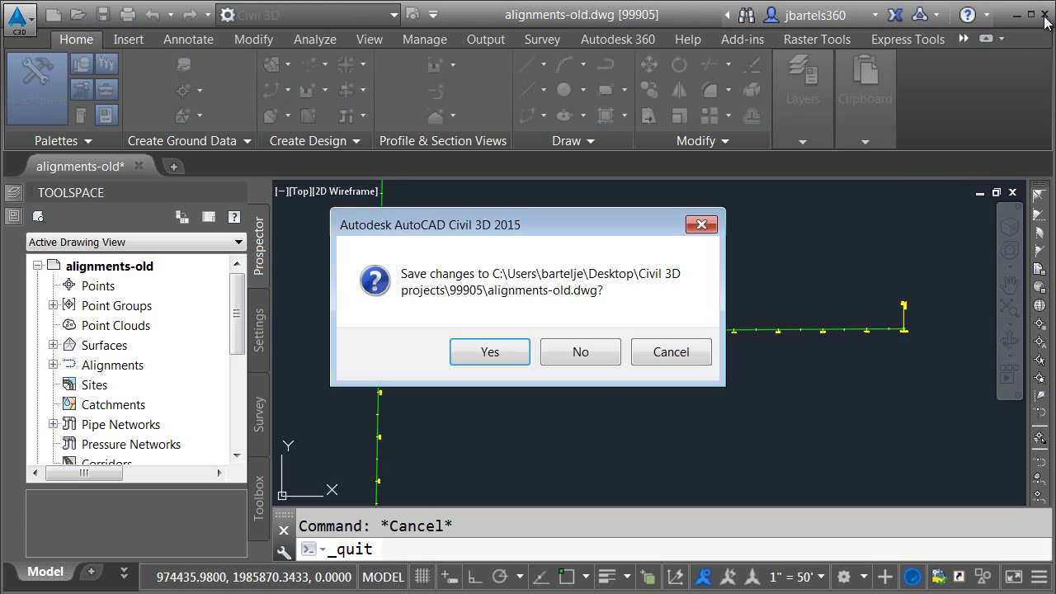
left_click(601, 353)
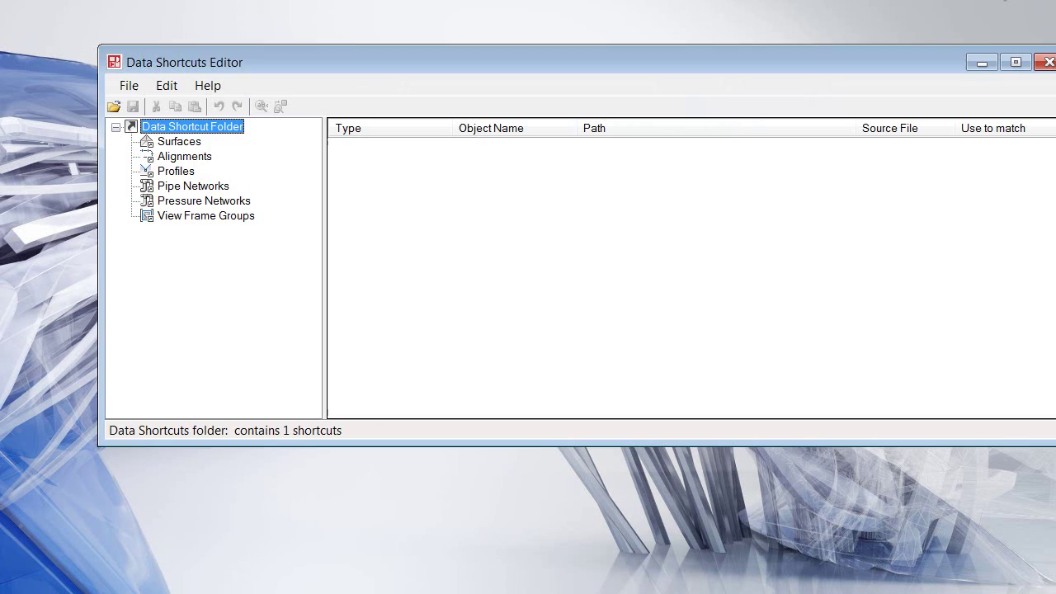
In the Data Shortcuts Editor, open the _Shortcuts folder of project 99905 under Civil 3D projects
left_click_drag(276, 64, 210, 70)
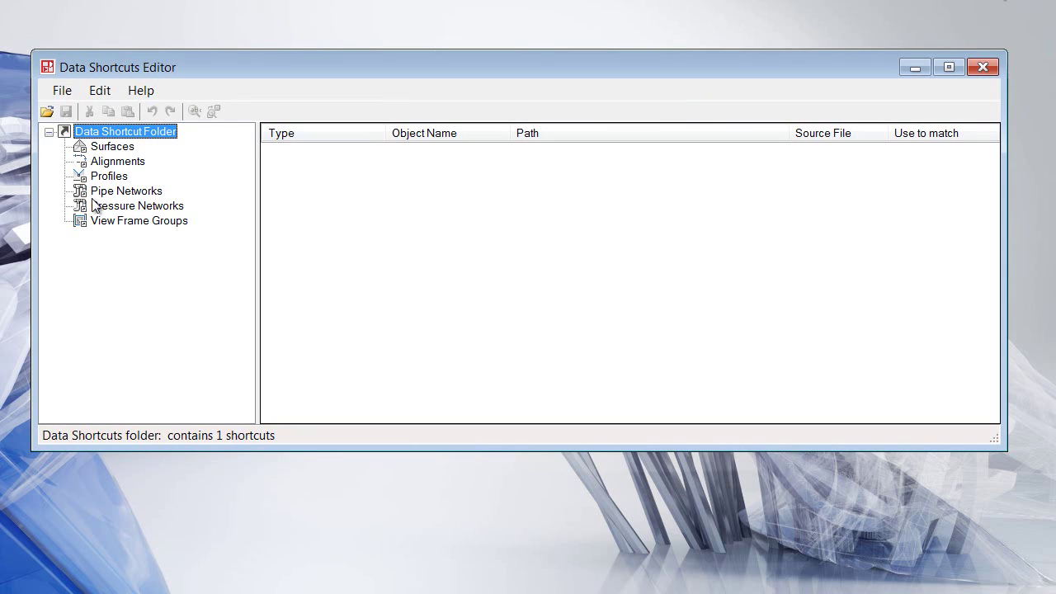
left_click(47, 112)
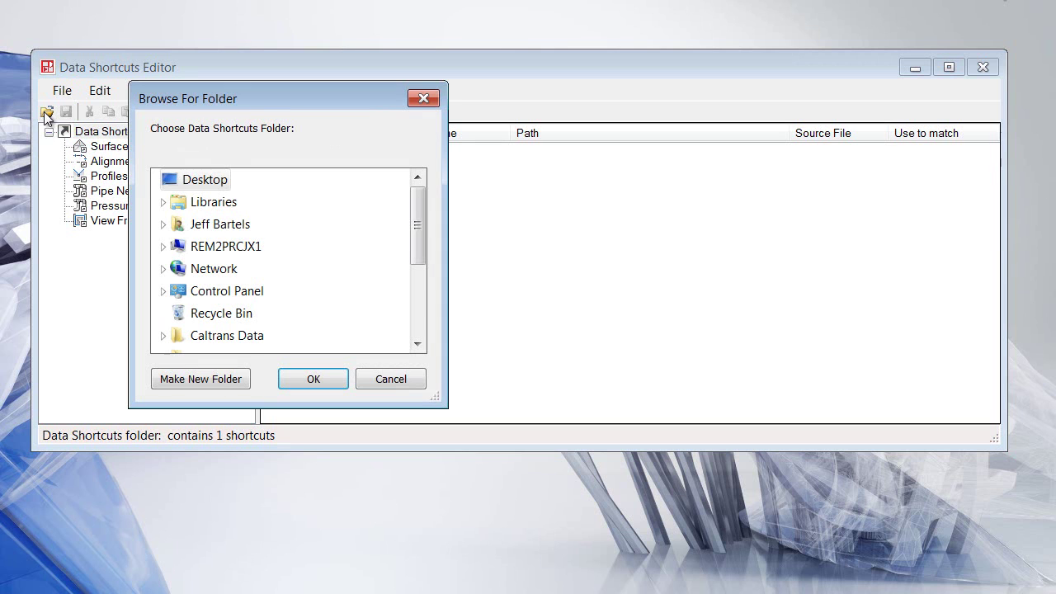
left_click_drag(415, 234, 419, 272)
left_click(235, 289)
left_click(207, 335)
left_click(233, 293)
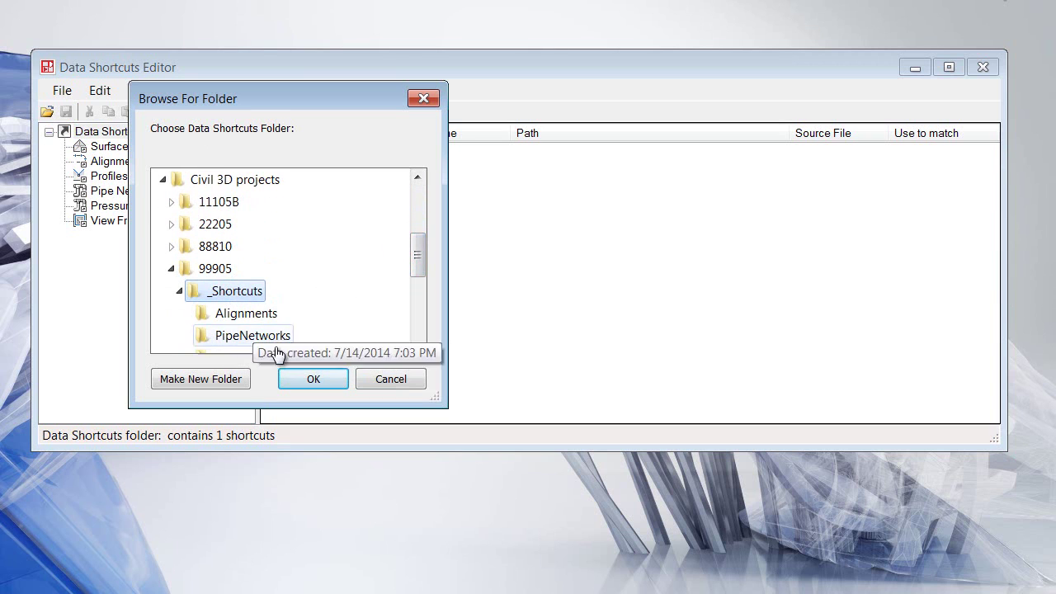
left_click(309, 378)
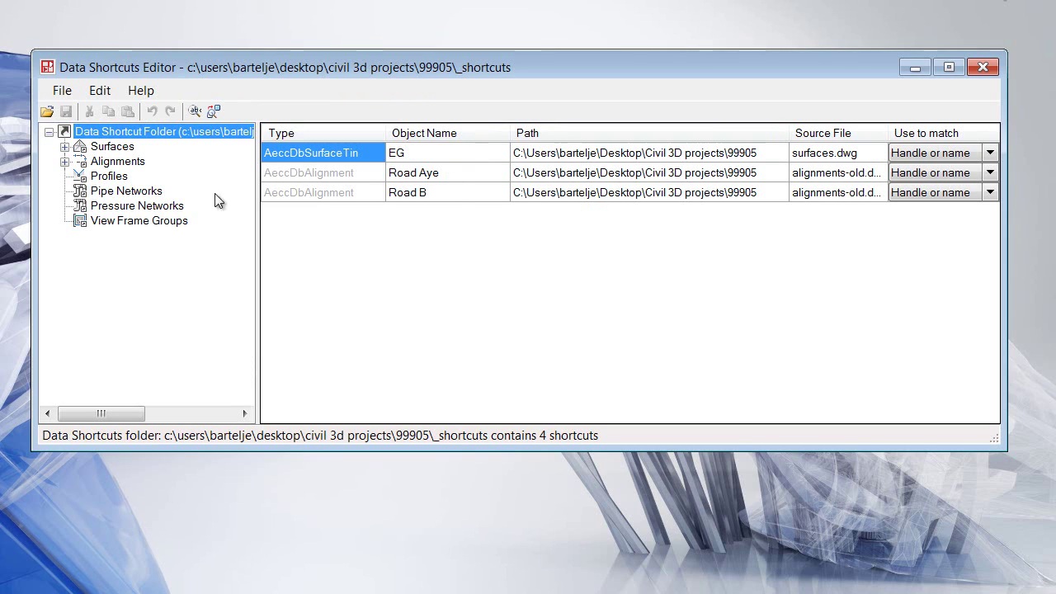
Set the source file of the Road Aye alignment shortcut to road aye alignment.dwg and save the shortcuts
left_click(107, 147)
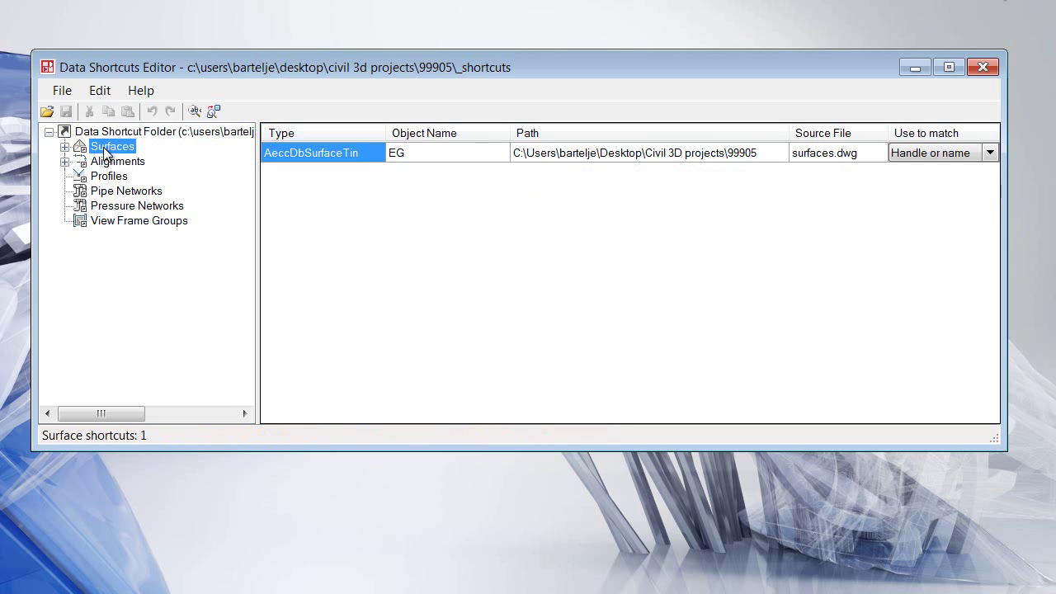
left_click(100, 162)
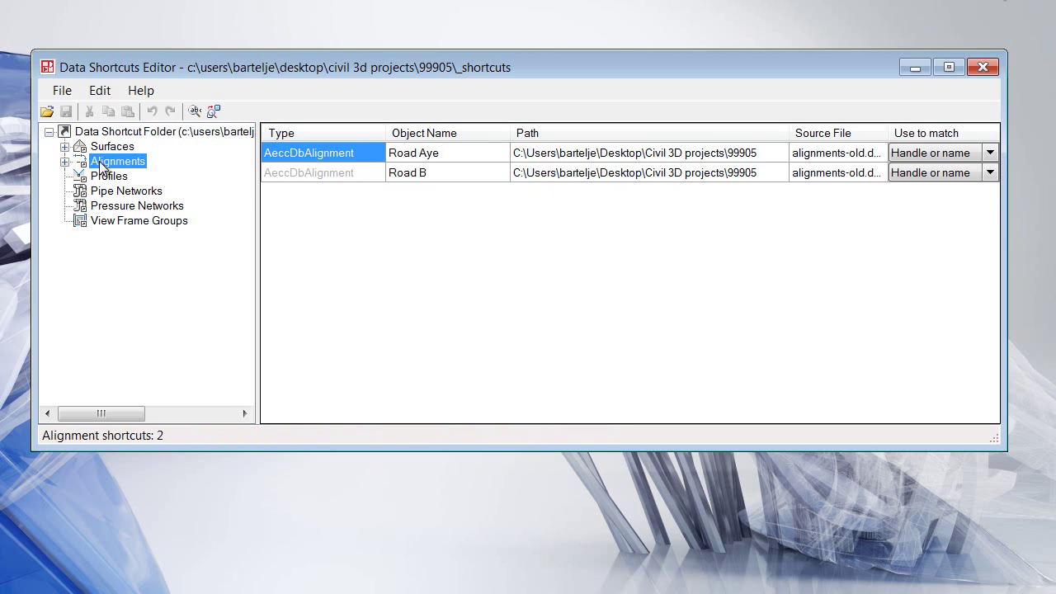
left_click(65, 161)
left_click(128, 176)
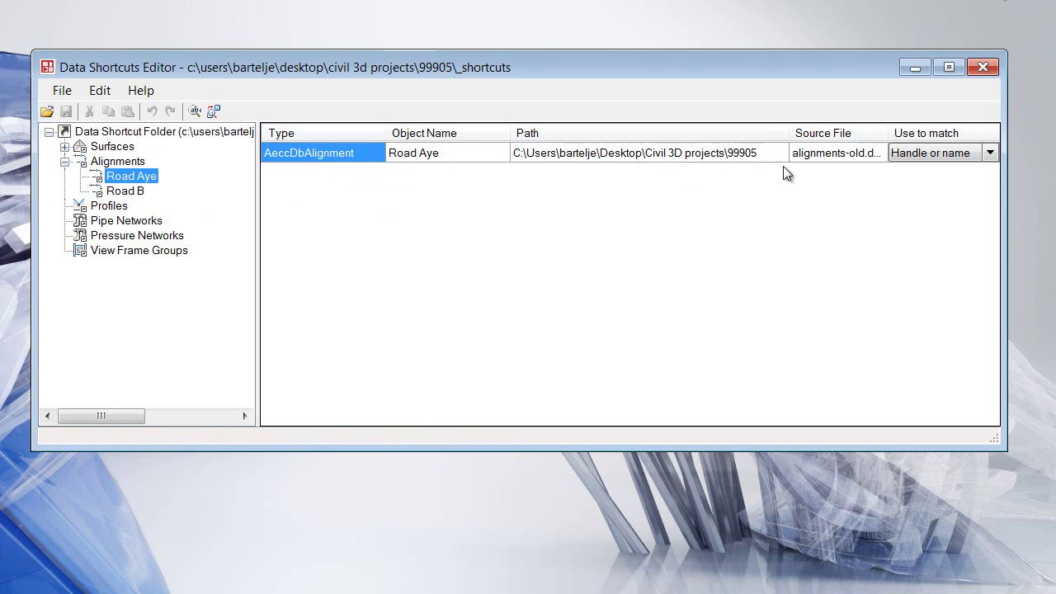
left_click(845, 154)
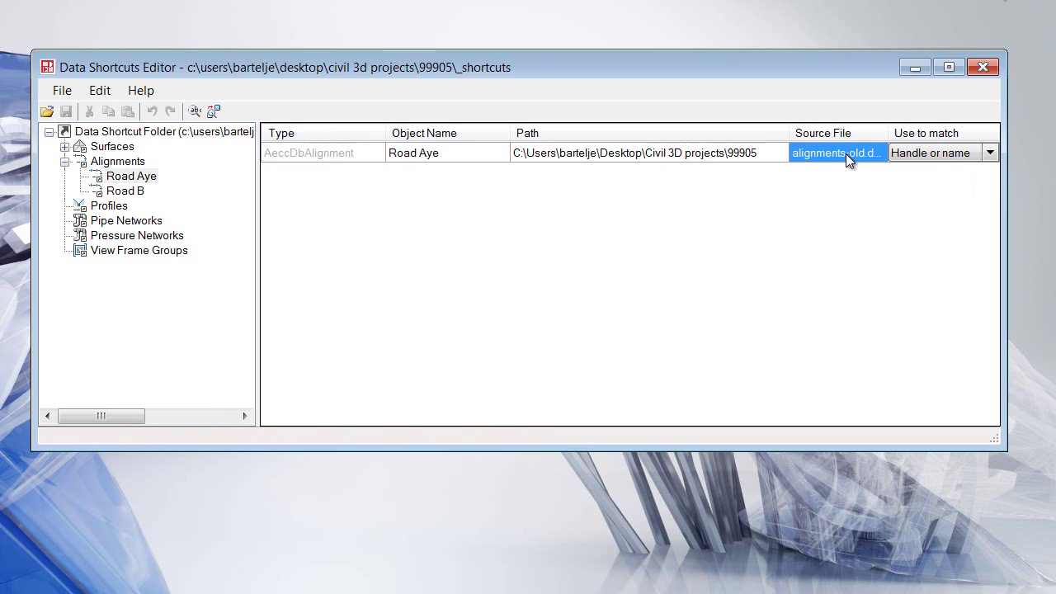
left_click(845, 153)
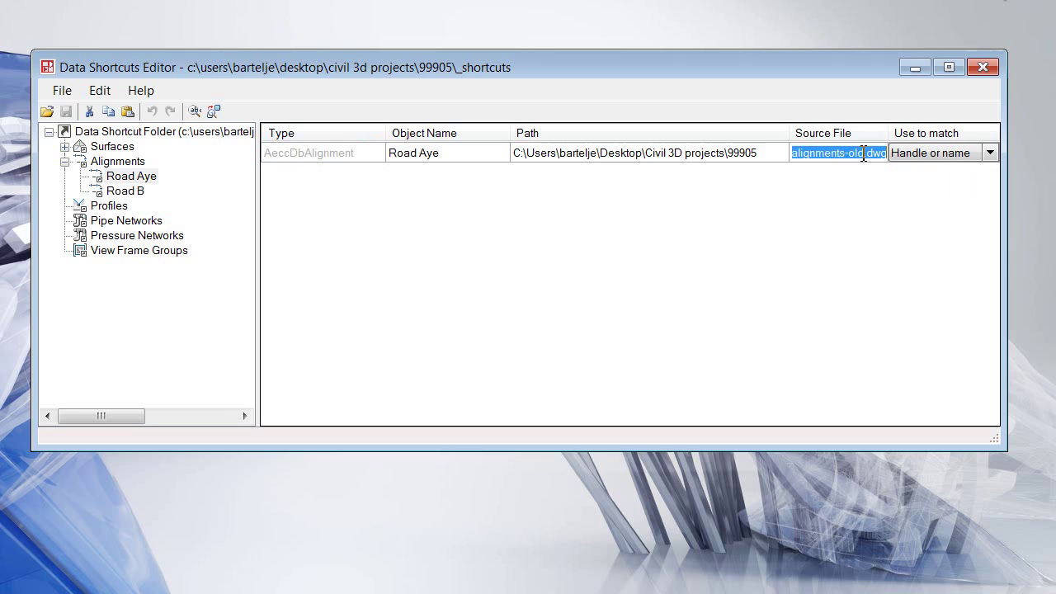
left_click_drag(865, 155, 792, 155)
type("road aye alignment")
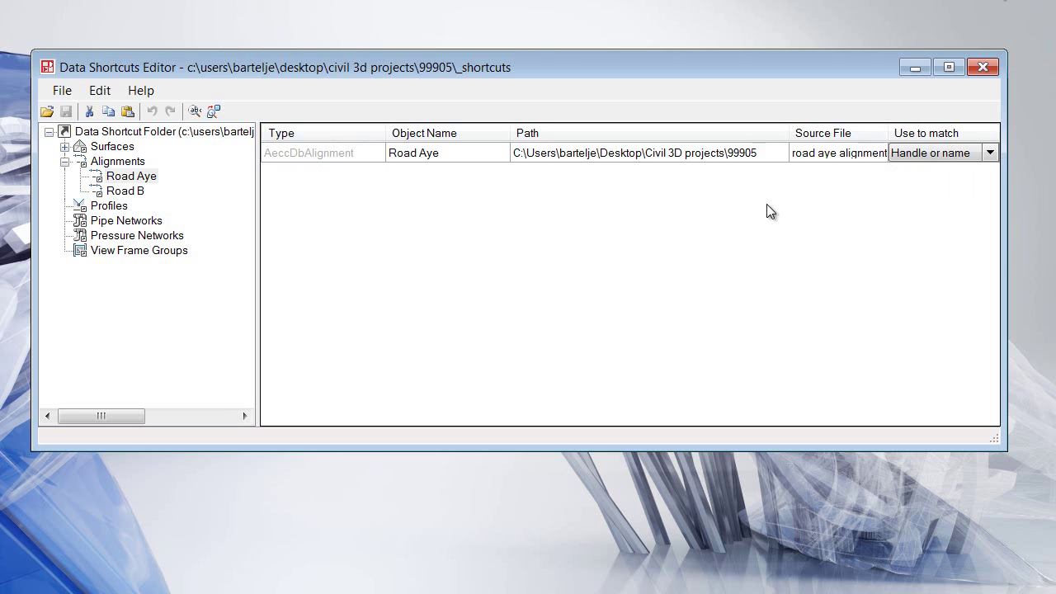
key("Return")
left_click(760, 154)
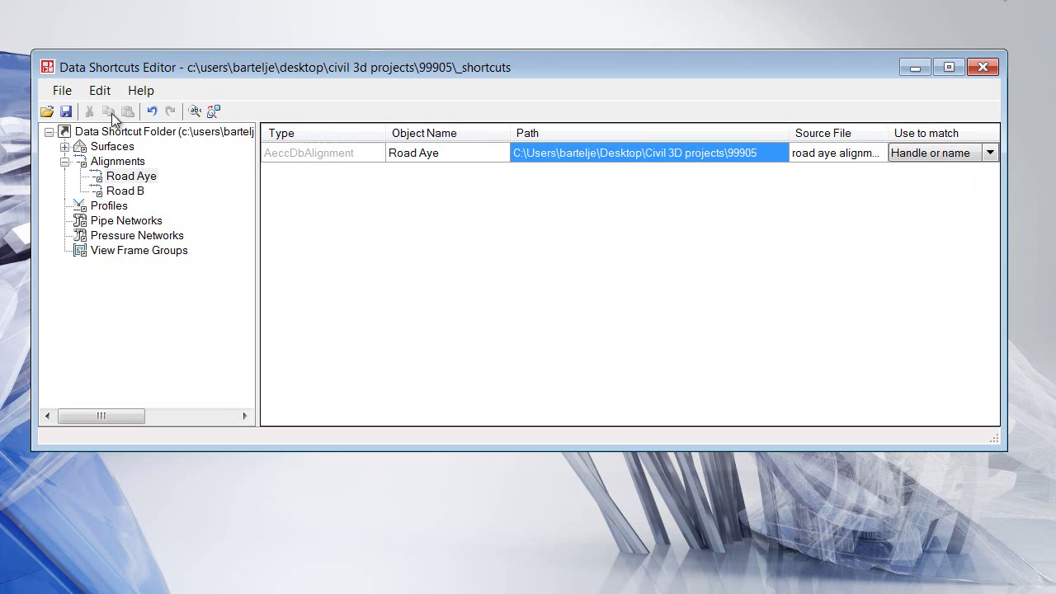
left_click(66, 112)
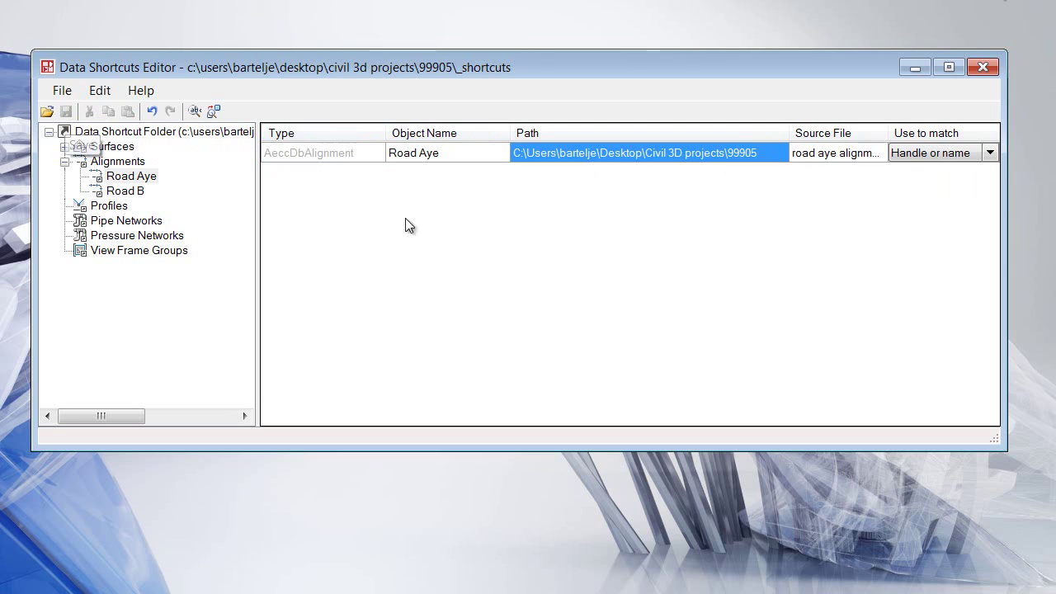
Try the misspelled source file name road aye salignment.dwg for the Road Aye shortcut, and restore road aye alignment.dwg
left_click(817, 153)
left_click(817, 152)
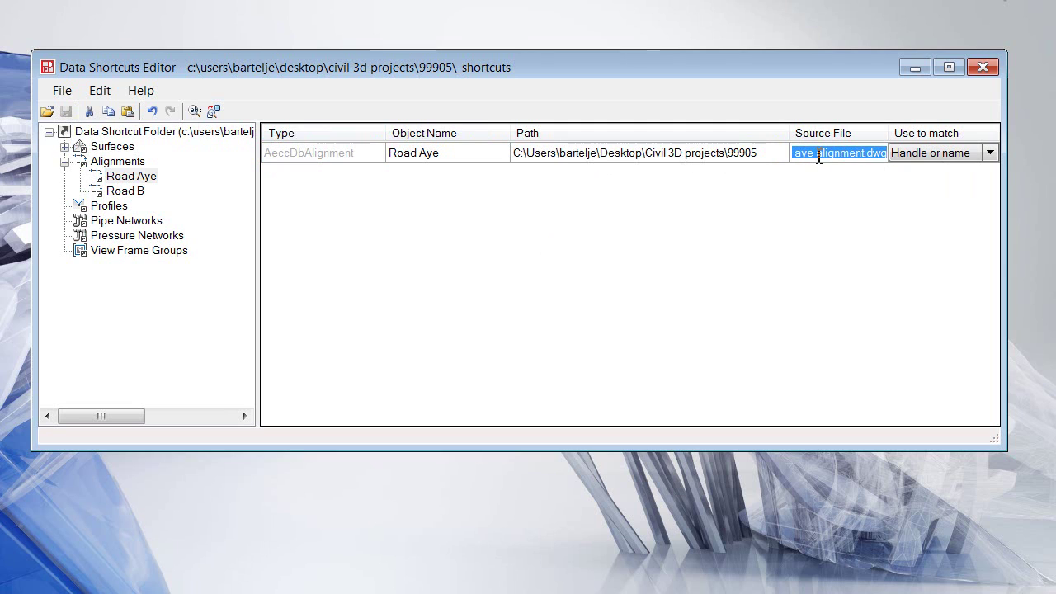
left_click(818, 155)
type("s")
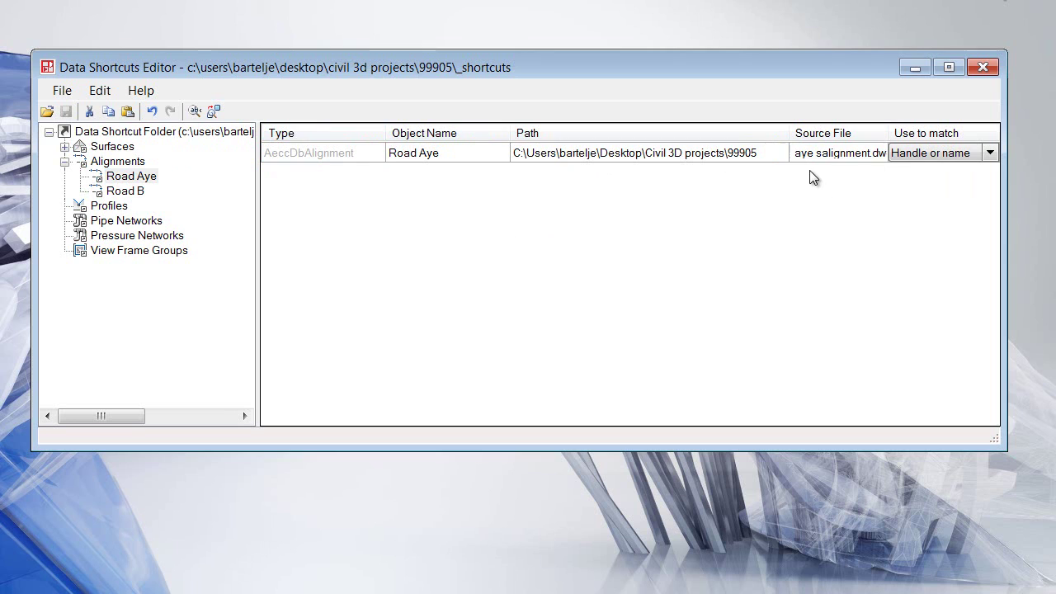
left_click(808, 174)
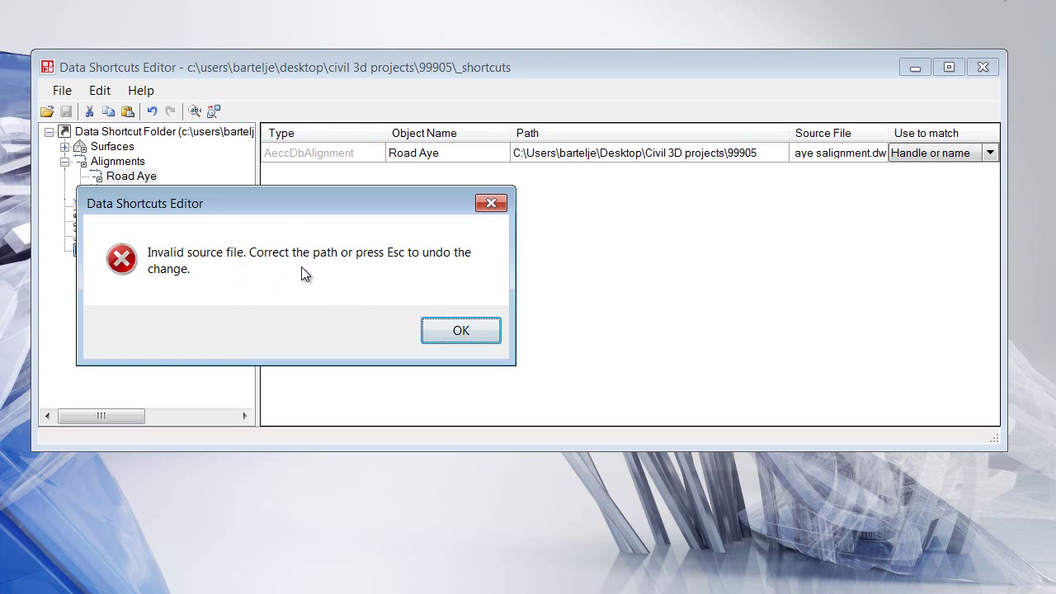
left_click(446, 330)
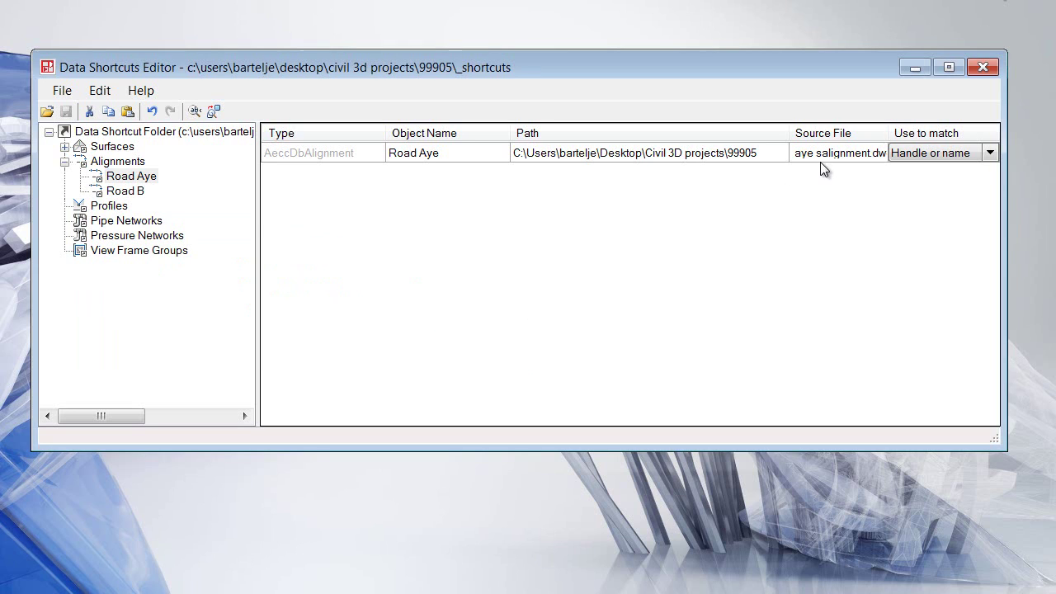
key("BackSpace")
key("Return")
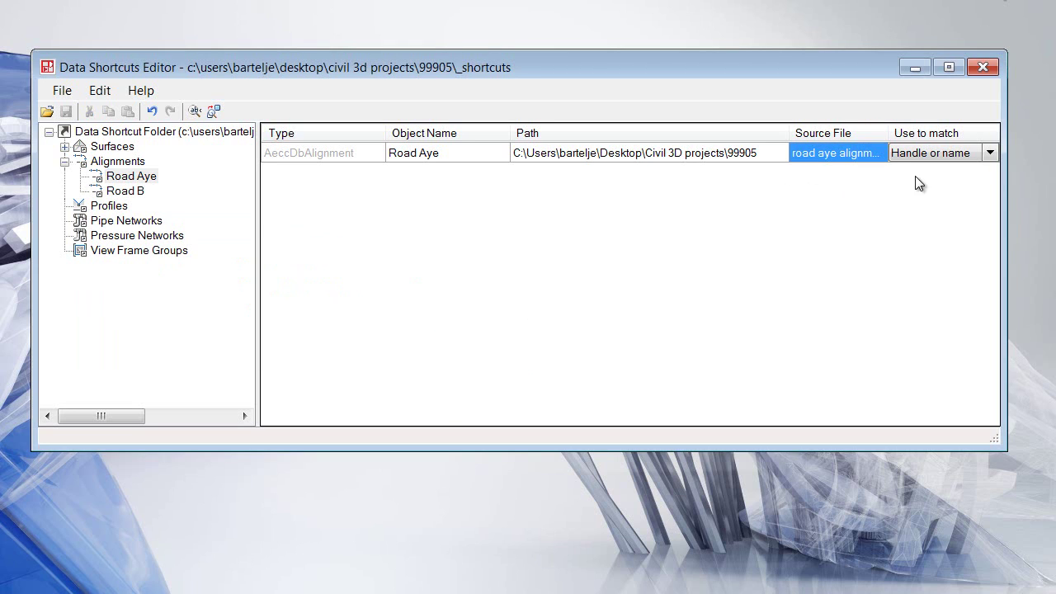
Set the Road Aye shortcut to match by Name only, save the shortcuts and close the Data Shortcuts Editor
left_click(989, 154)
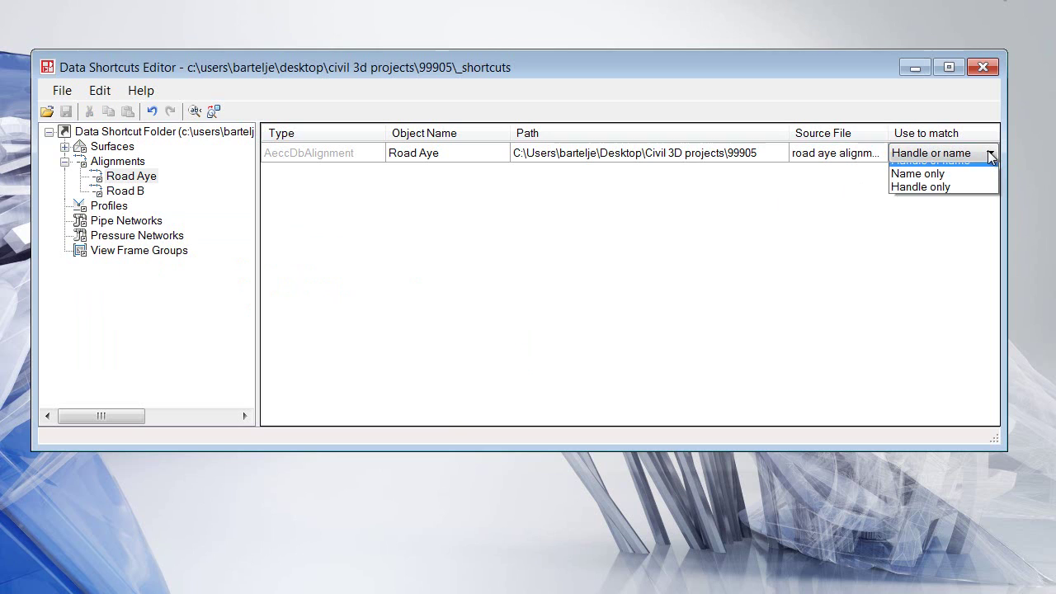
left_click(939, 187)
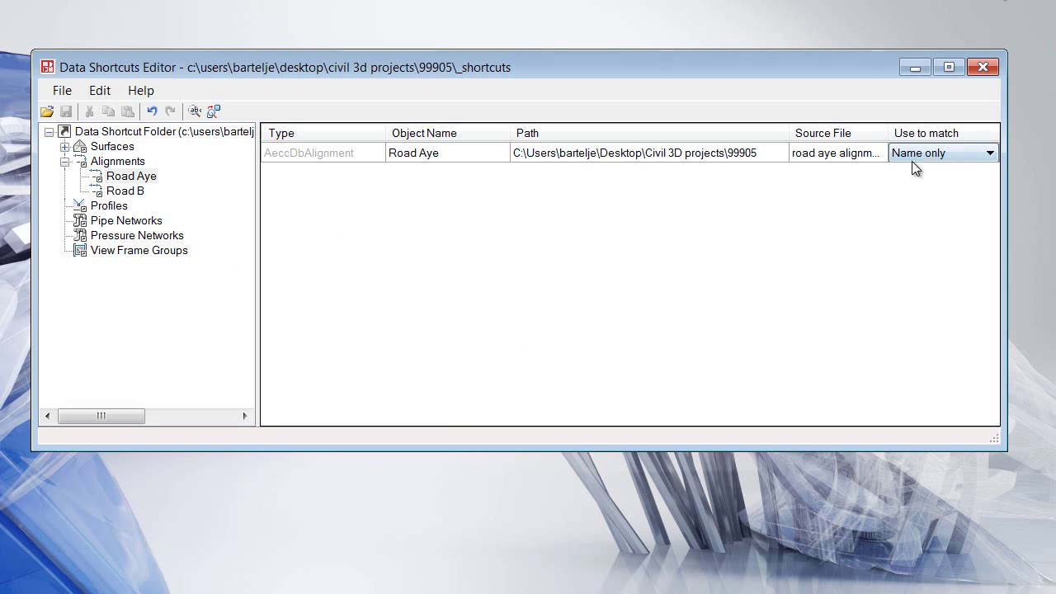
left_click(729, 188)
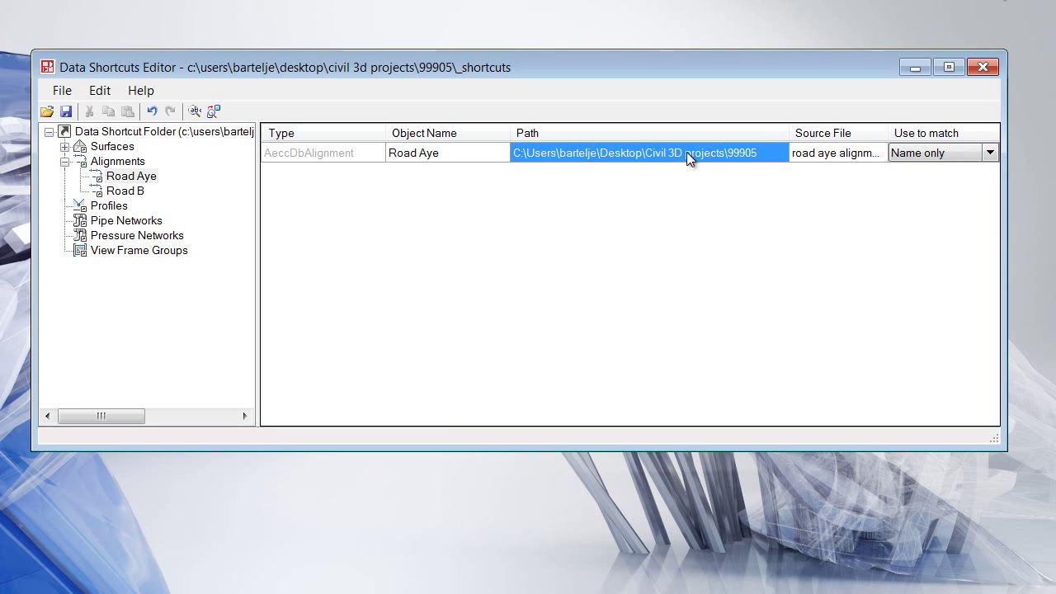
left_click(66, 112)
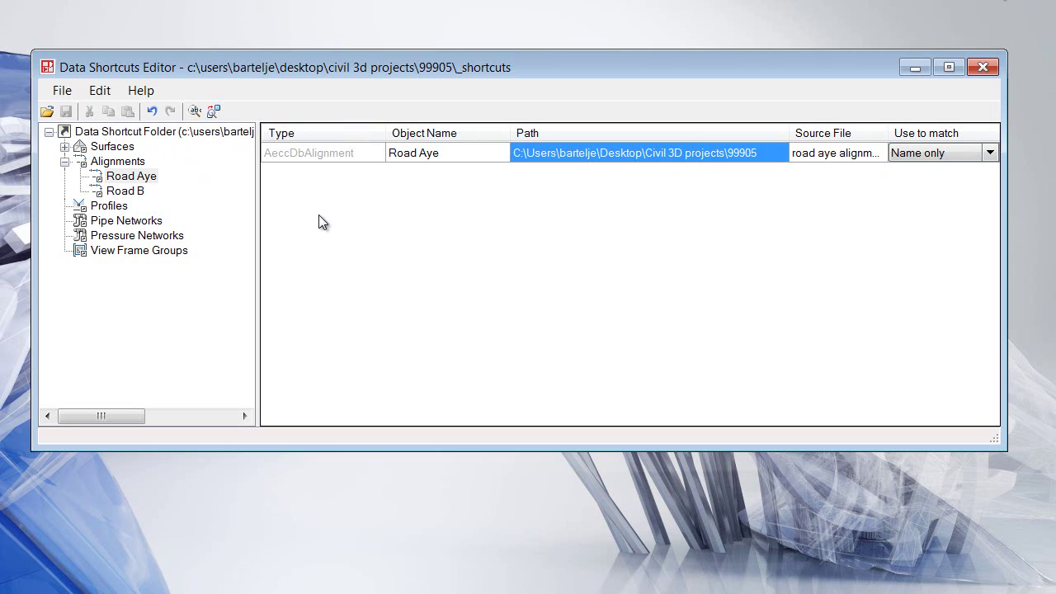
left_click(984, 66)
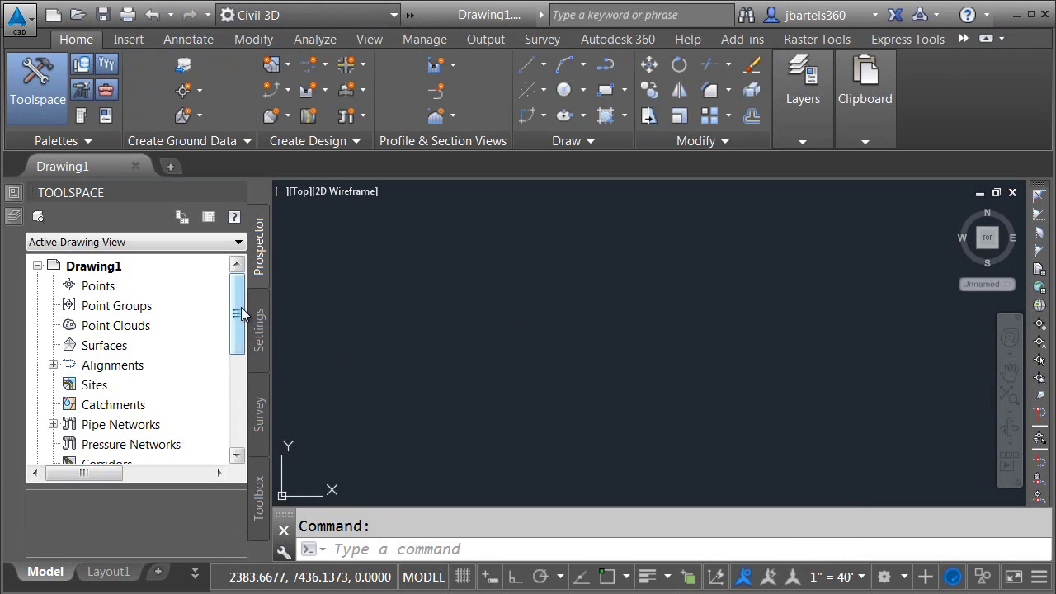
Switch to Civil 3D and validate the project's data shortcuts
left_click_drag(237, 313, 236, 406)
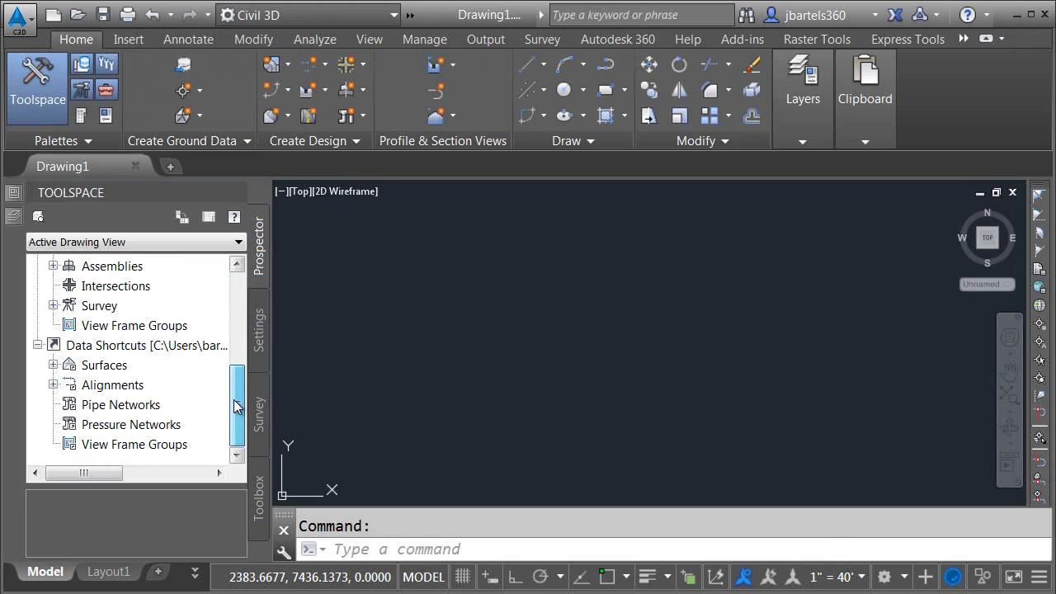
right_click(135, 351)
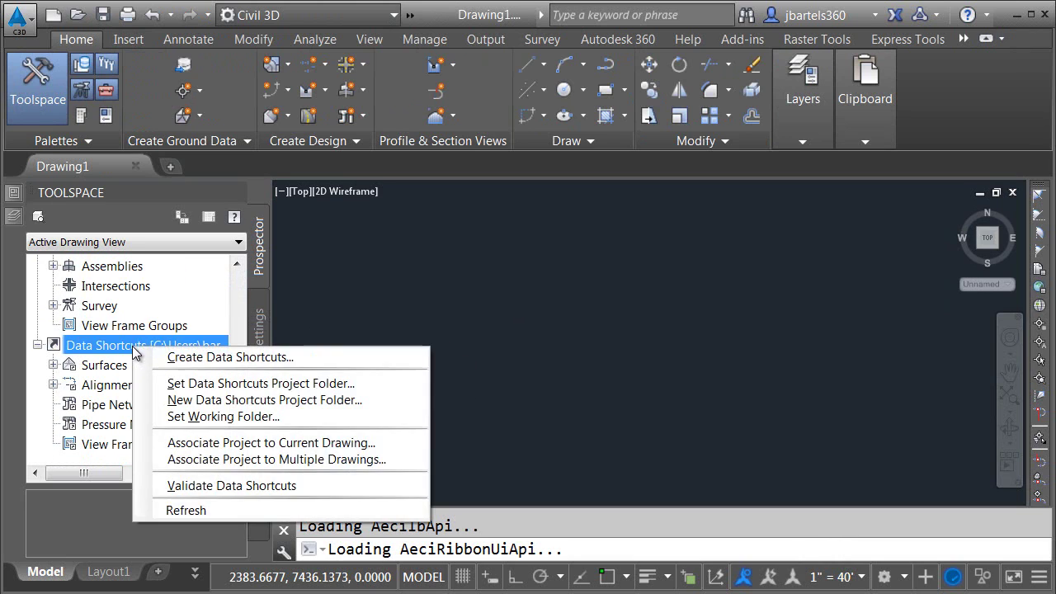
left_click(173, 486)
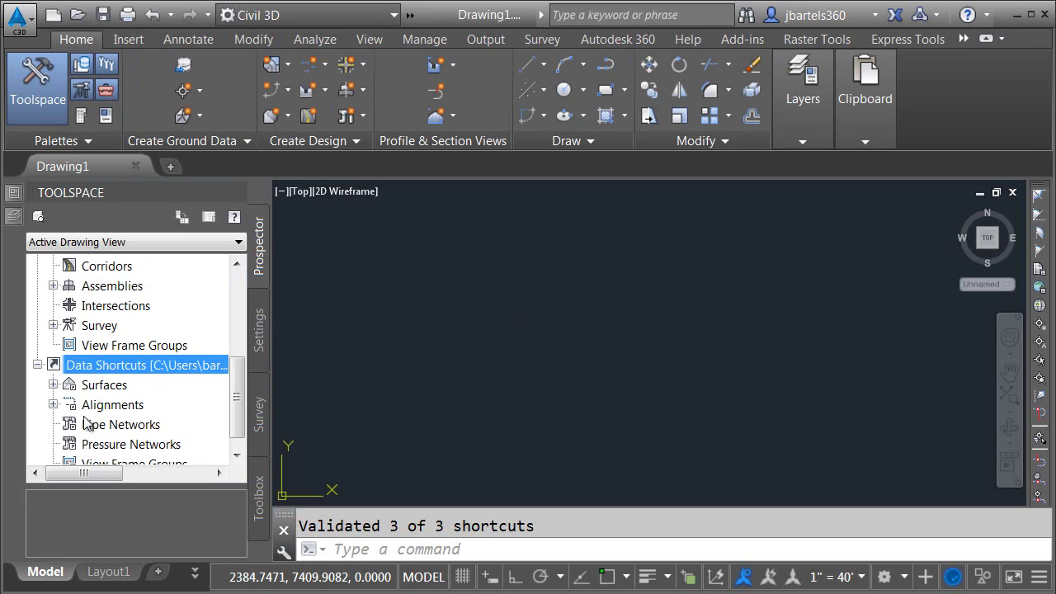
Check the source file names of the Road Aye and Road B centerline alignment shortcuts
left_click(52, 405)
left_click(68, 364)
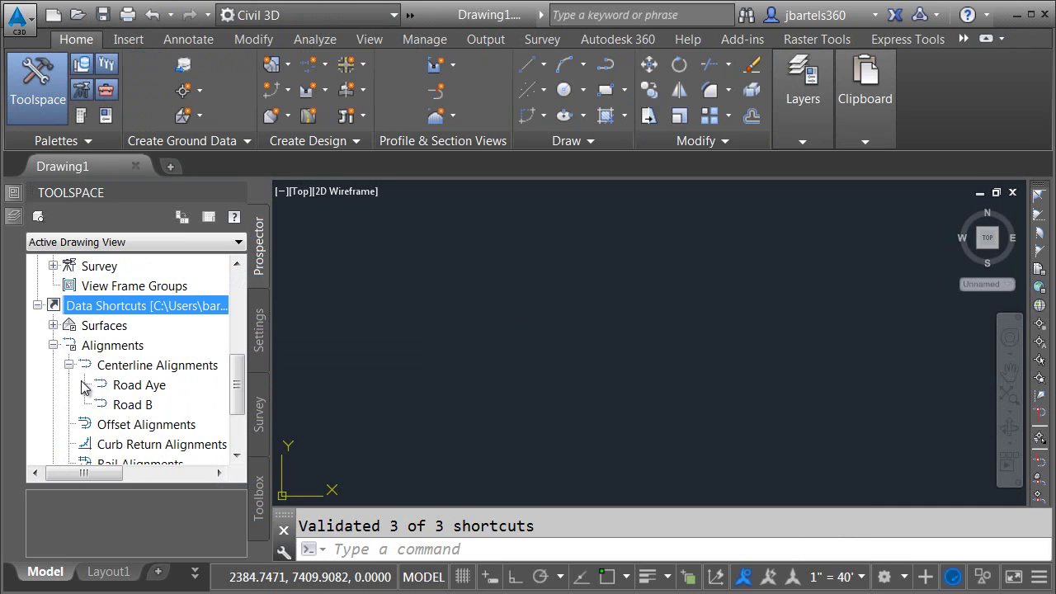
left_click(134, 386)
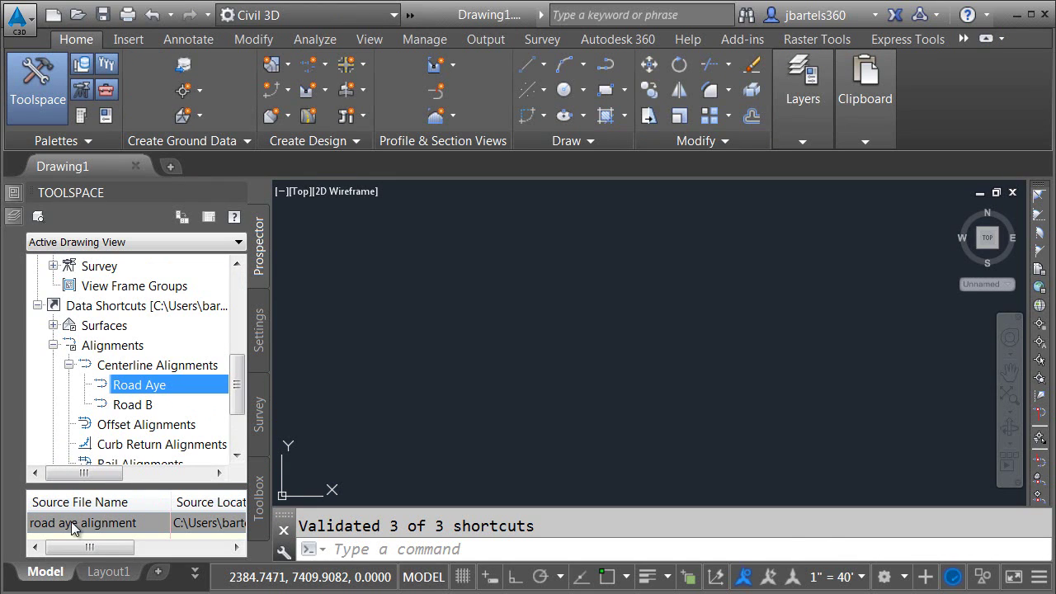
left_click(130, 410)
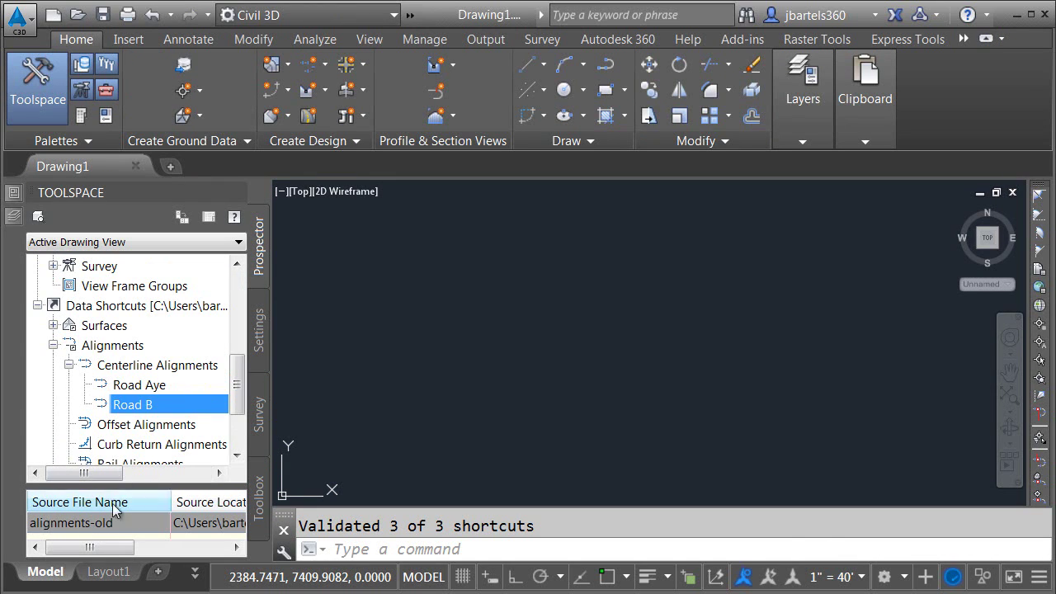
left_click(132, 386)
left_click_drag(242, 373, 242, 366)
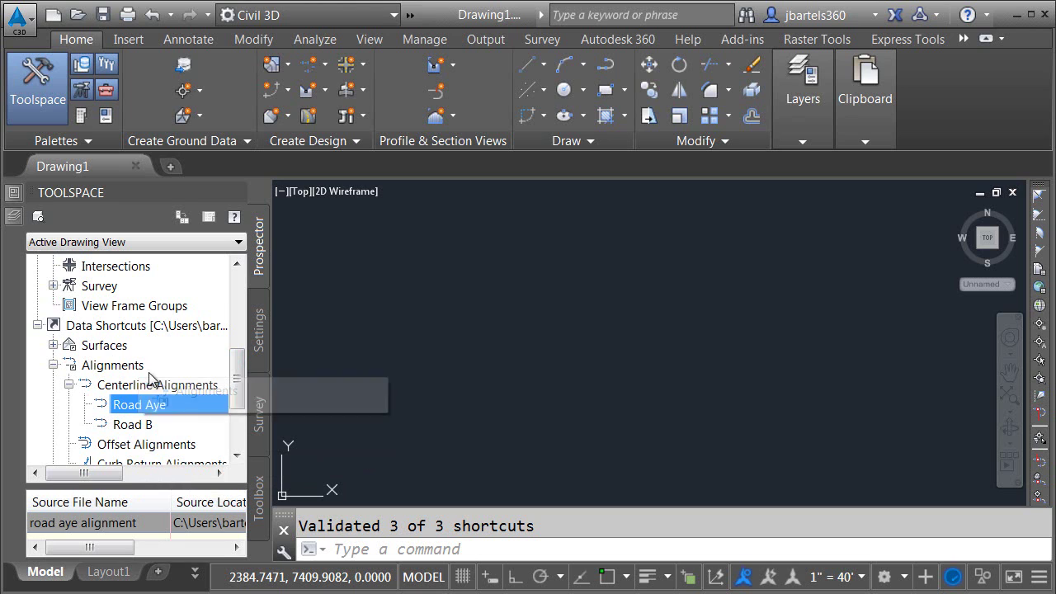
Open profile exhibit.dwg from the 99905 project folder
left_click(78, 14)
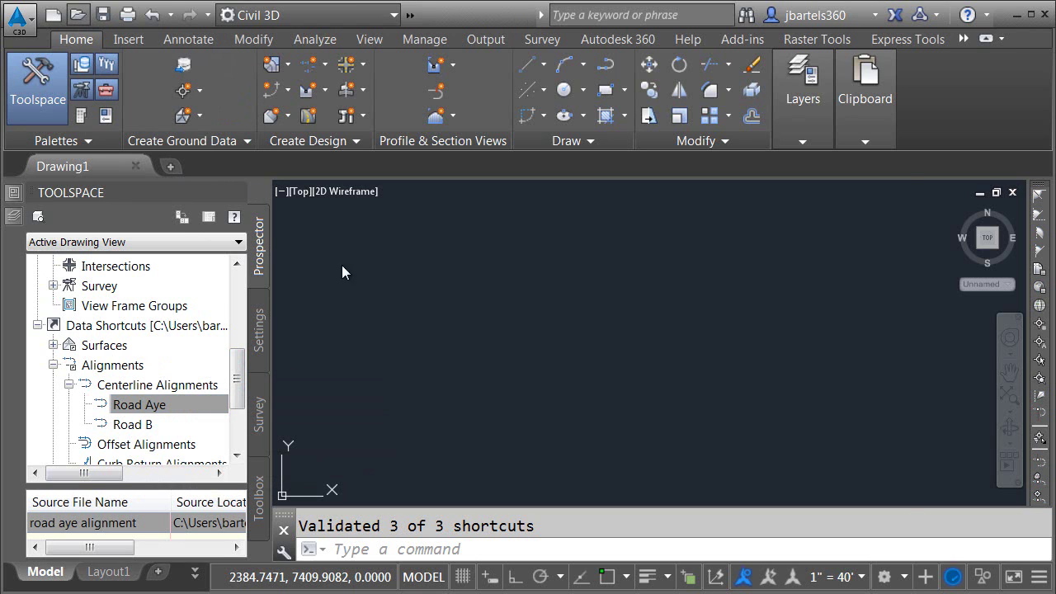
left_click(345, 167)
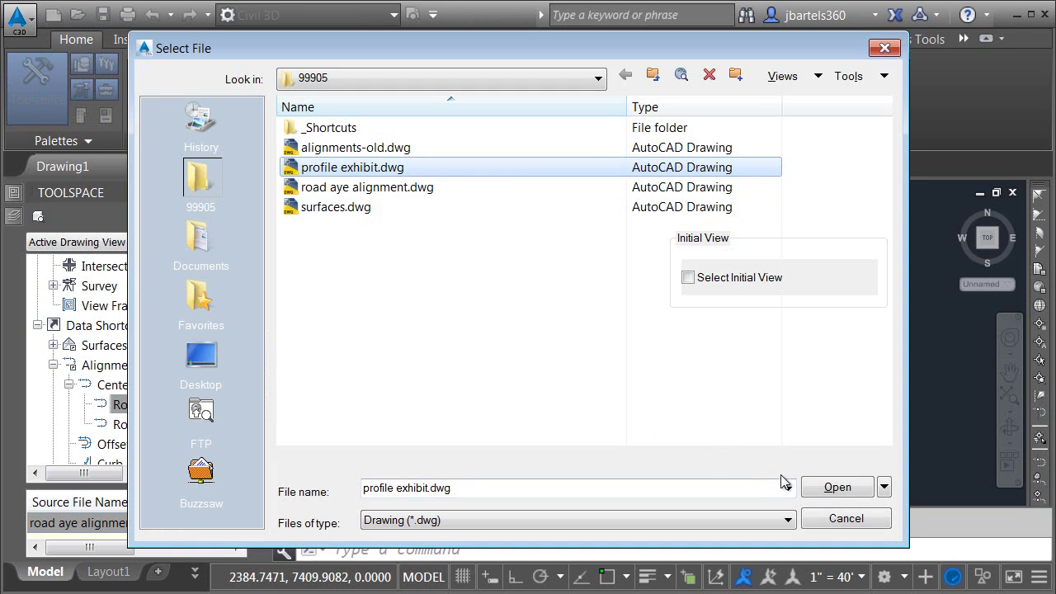
left_click(821, 487)
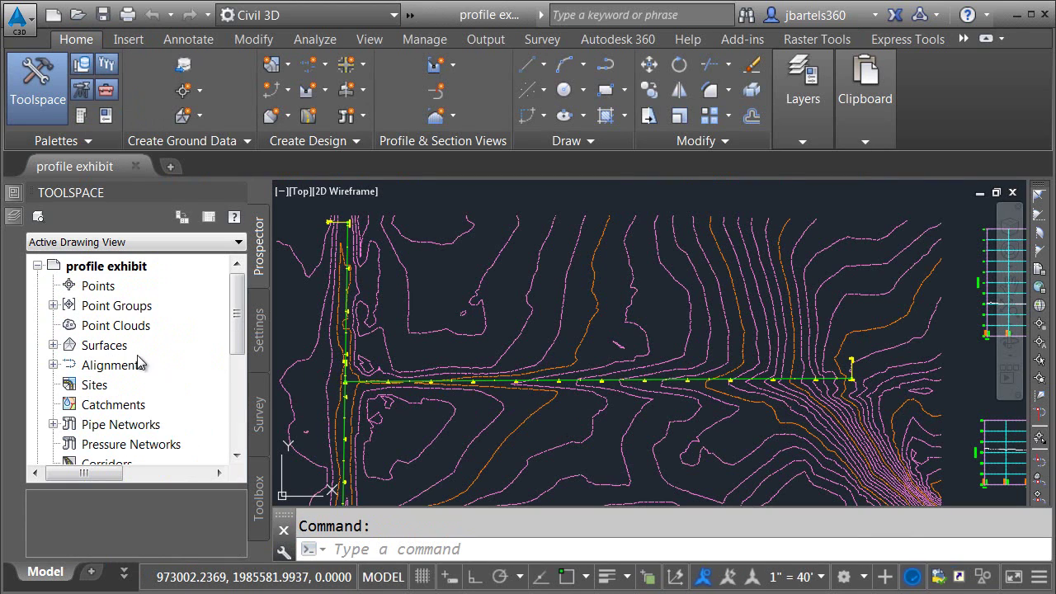
Synchronize the Road Aye centerline alignment reference in profile exhibit and dismiss the event report
left_click(51, 366)
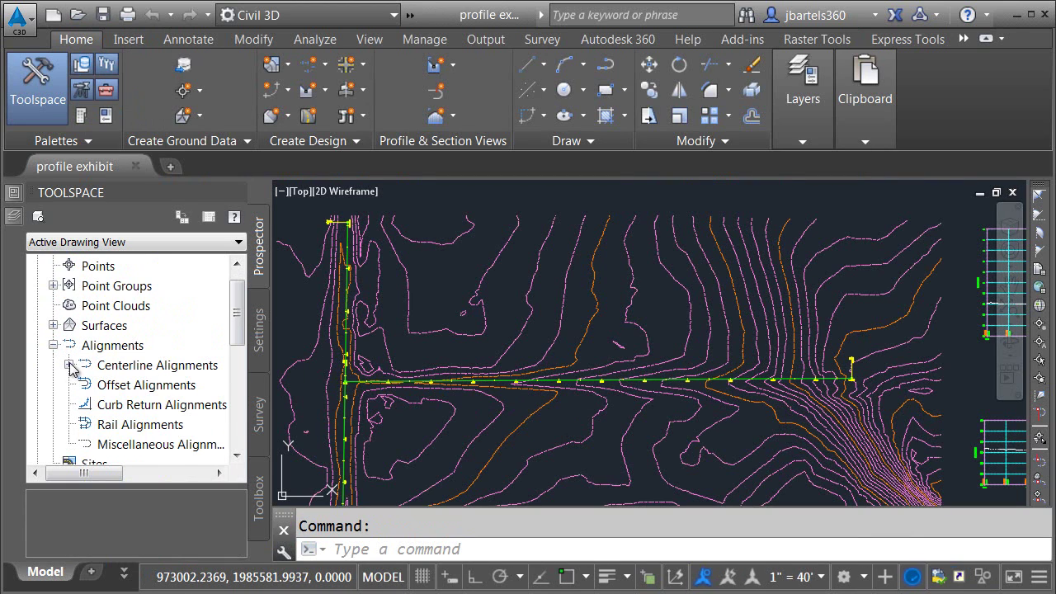
left_click(69, 365)
right_click(136, 391)
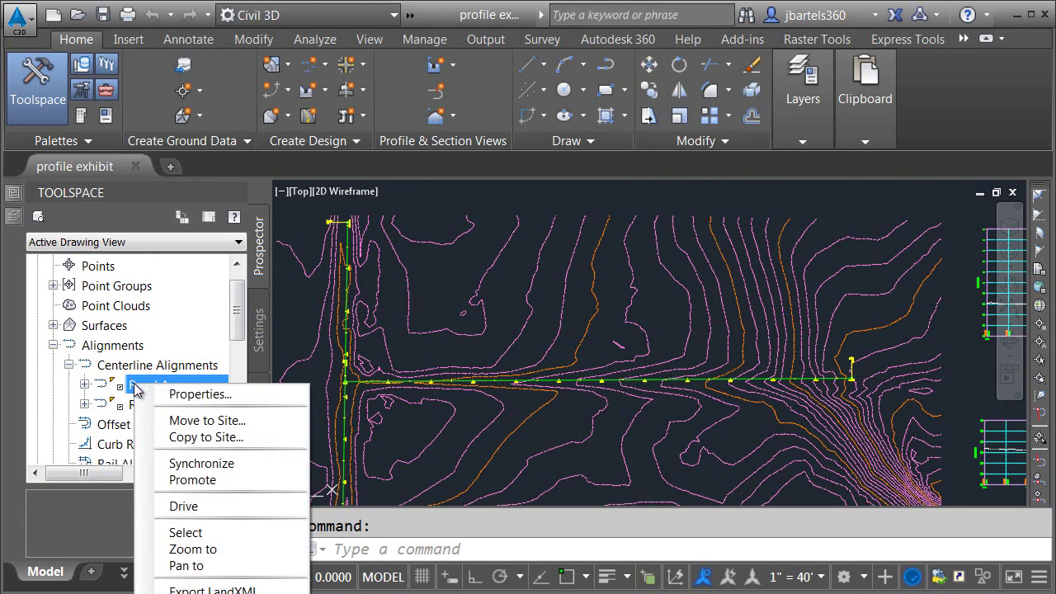
left_click(171, 464)
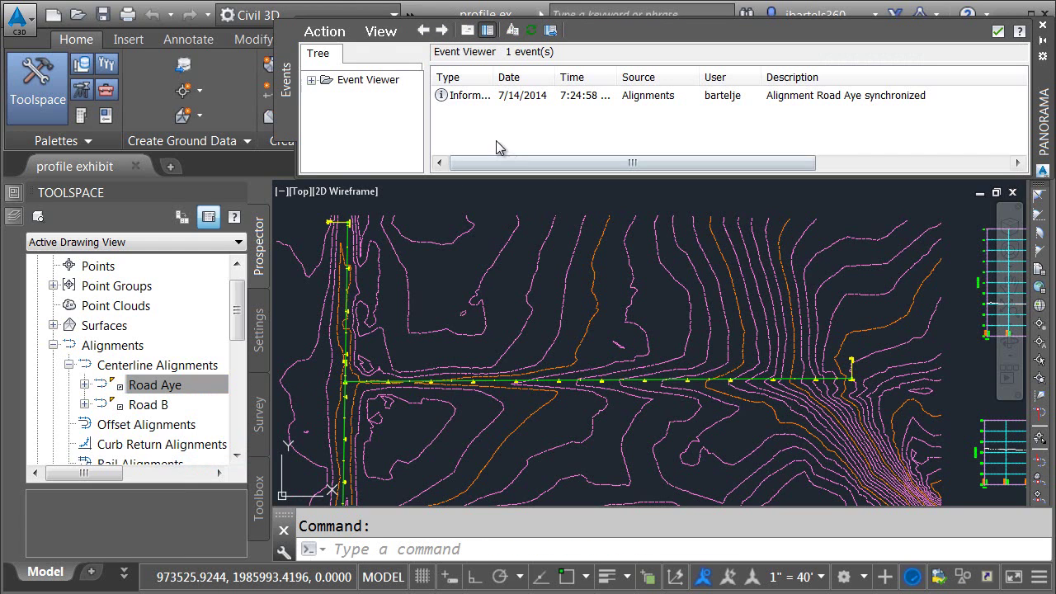
left_click(1040, 25)
Open the source drawing of the Road Aye alignment from its reference and switch to road aye alignment
scroll(644, 388, "up", 3)
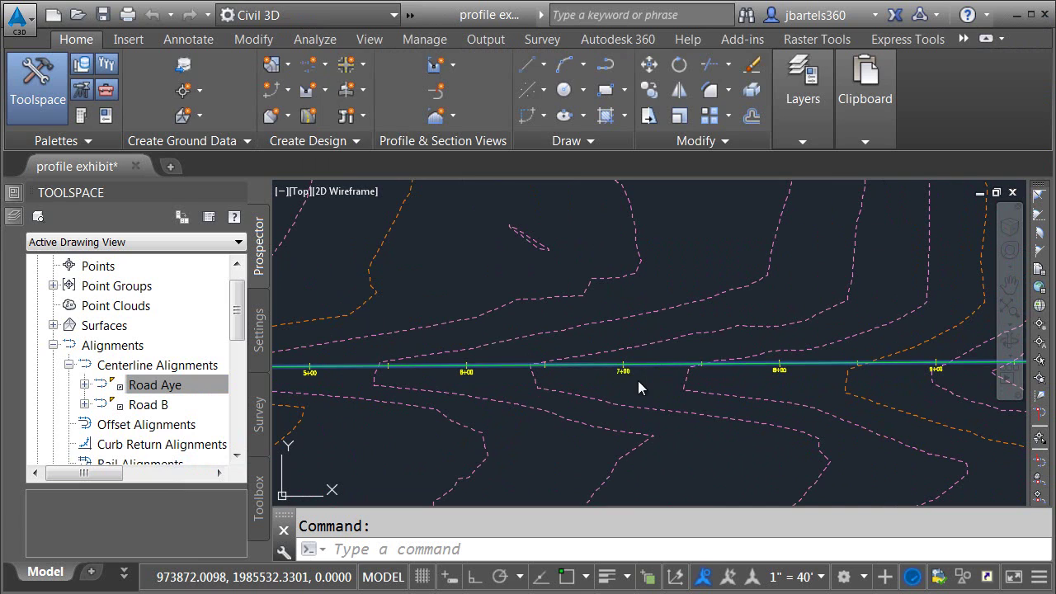
left_click(637, 381)
right_click(576, 319)
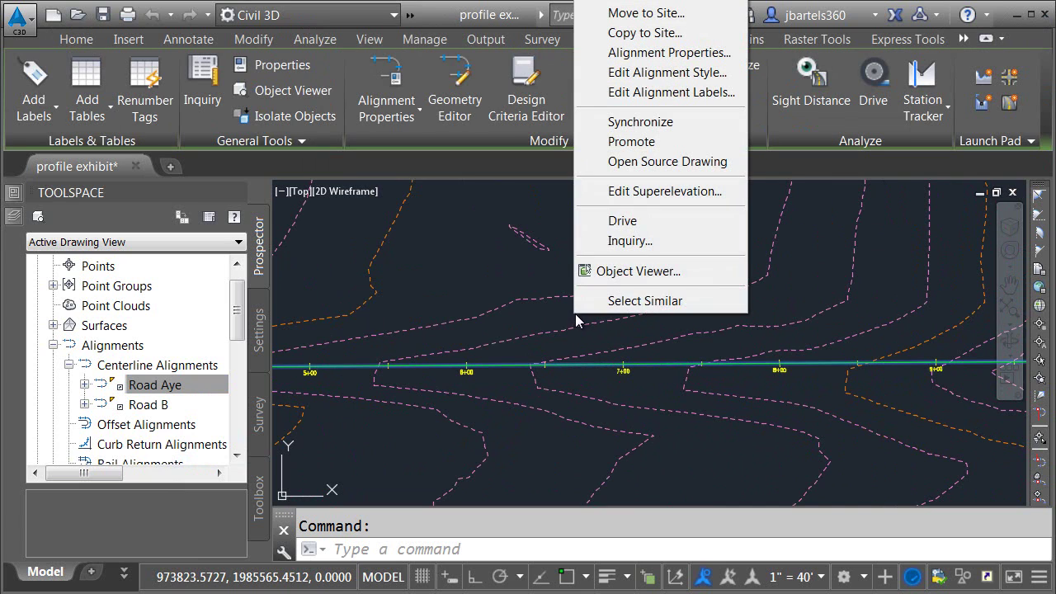
left_click(634, 165)
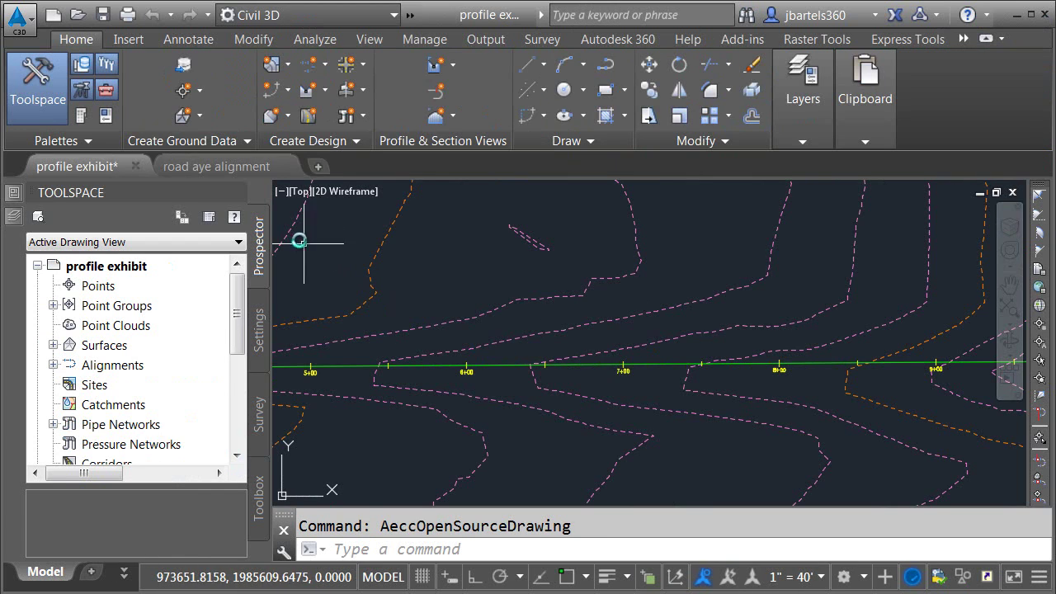
left_click(262, 170)
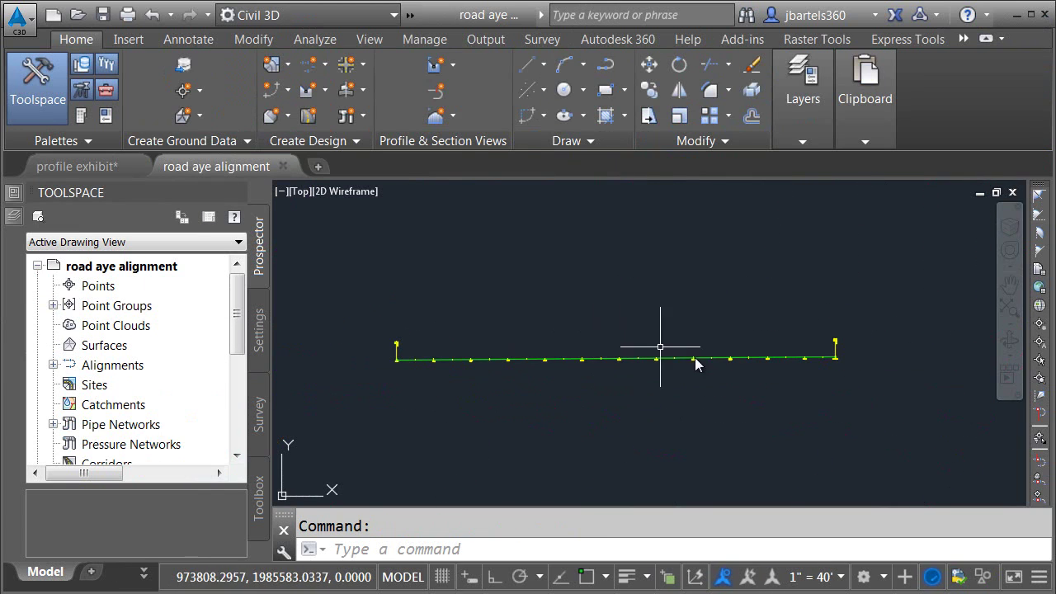
Shorten Road Aye to a little under half its length by moving its east endpoint west, and save and close the drawing
left_click(720, 360)
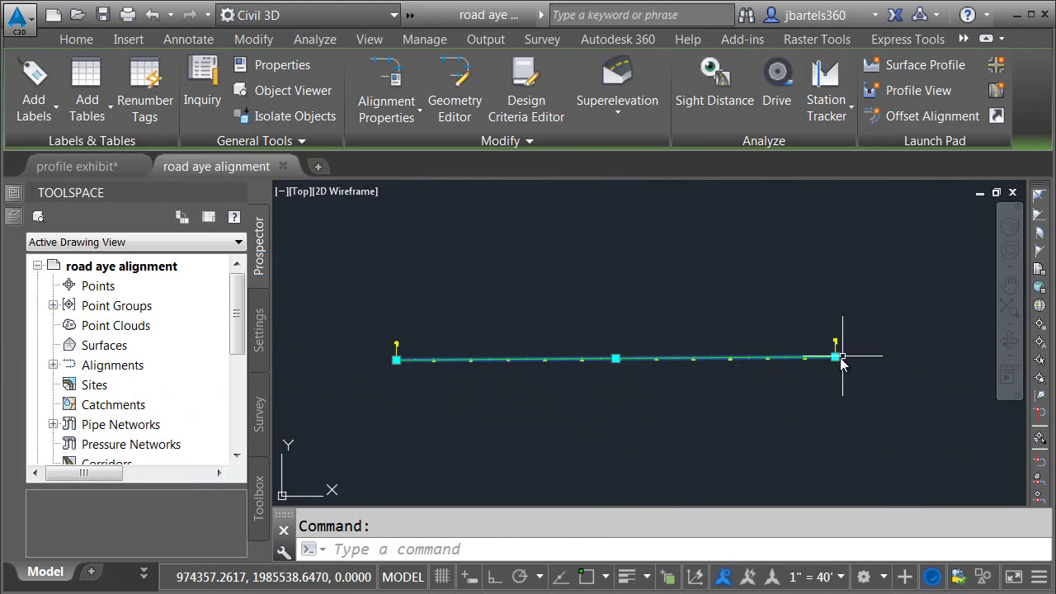
left_click(836, 358)
left_click(589, 362)
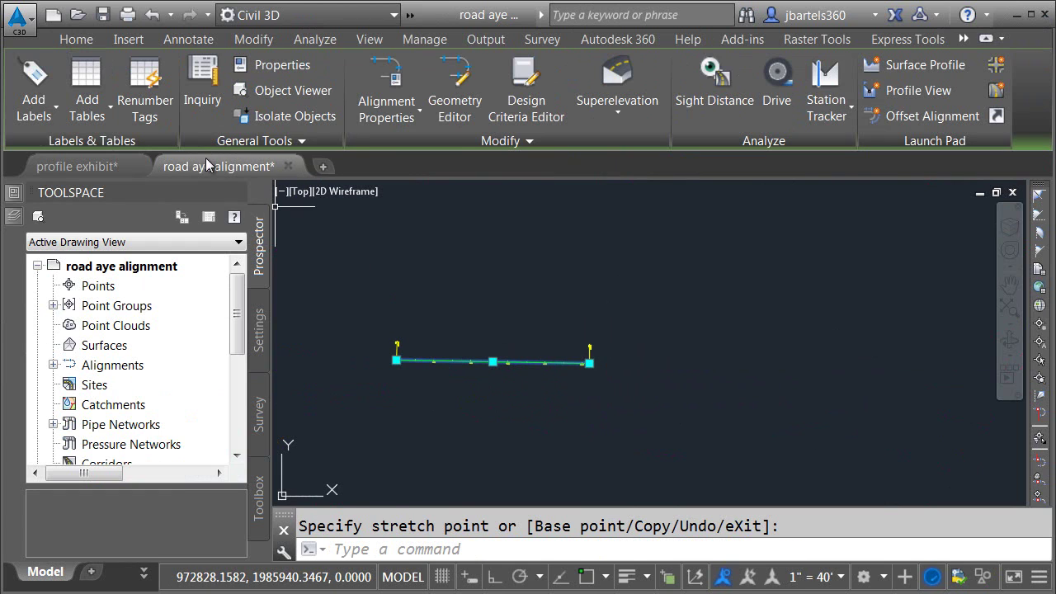
left_click(103, 14)
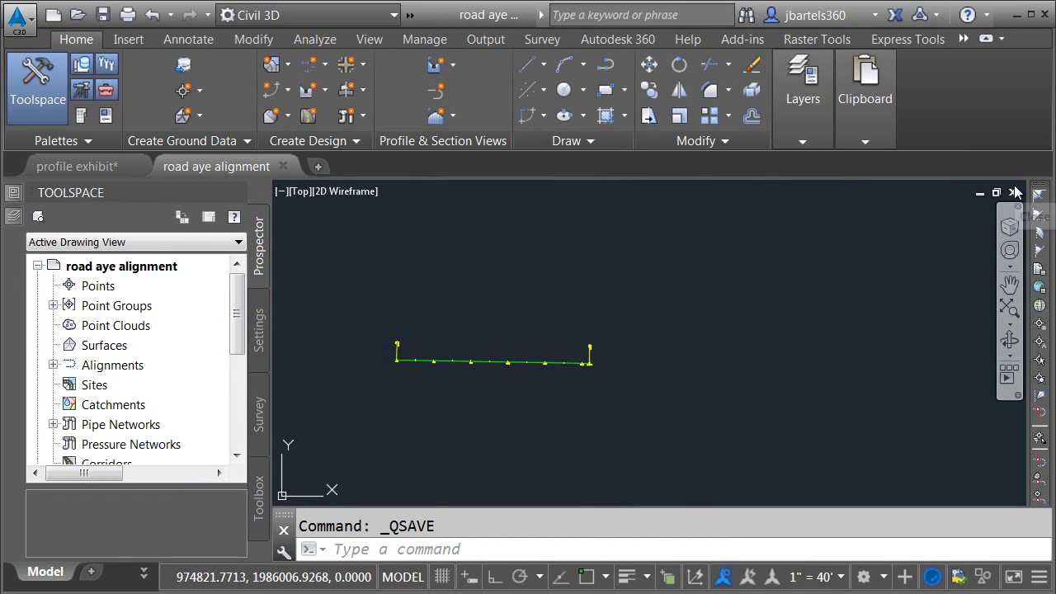
left_click(1014, 192)
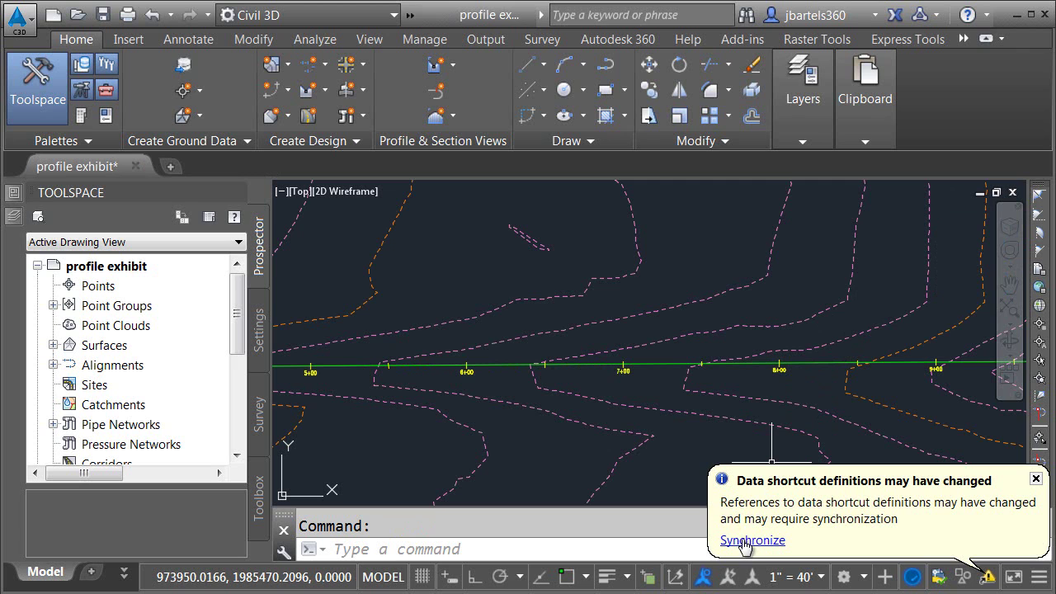
Synchronize the changed data shortcut references in profile exhibit, dismiss the event report and close the drawing
scroll(560, 431, "down", 4)
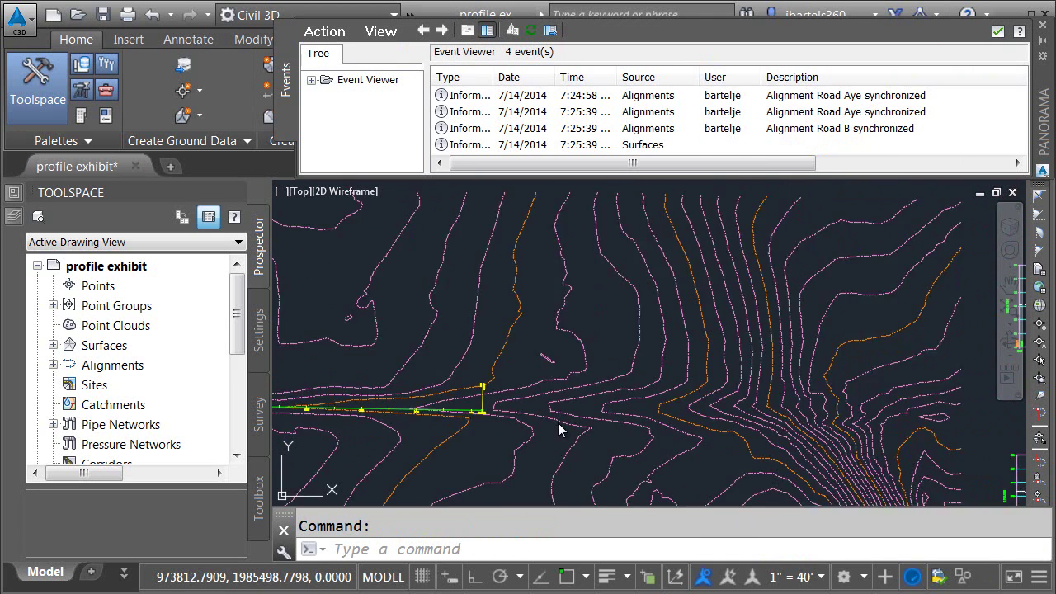
middle_click_drag(552, 433, 539, 363)
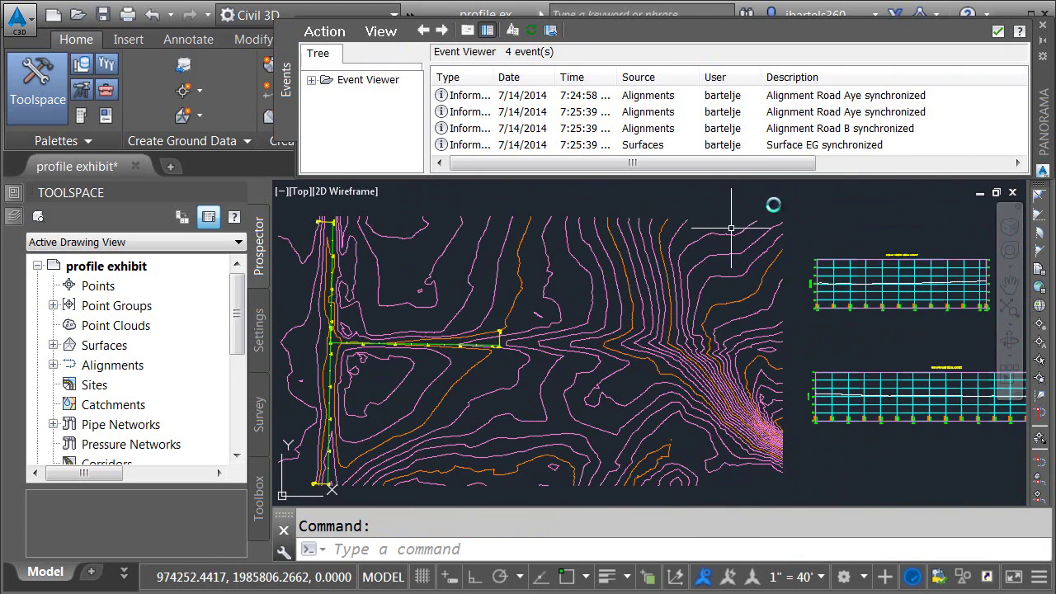
left_click(997, 30)
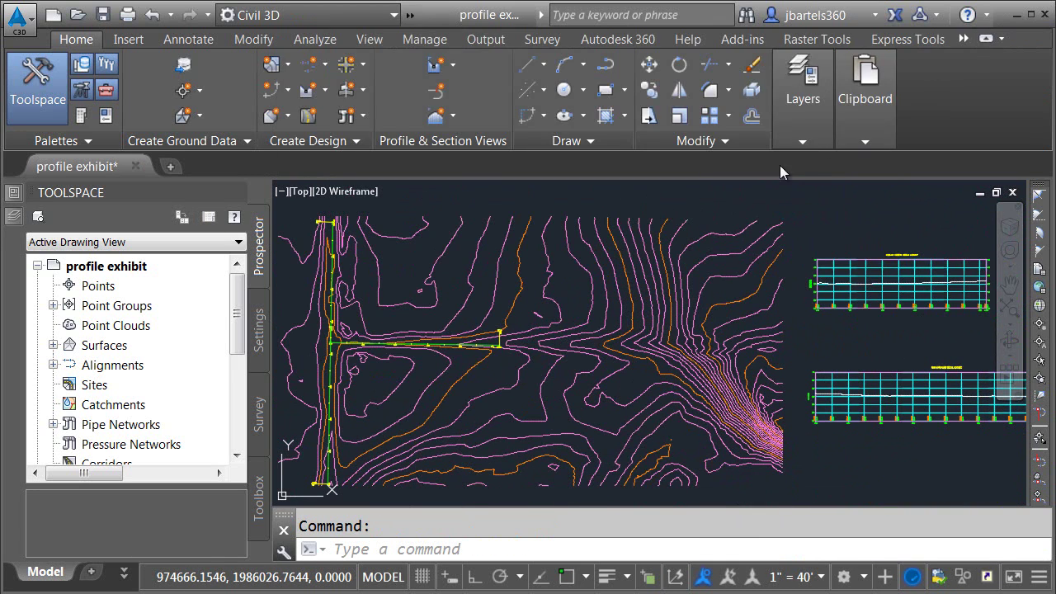
left_click(1012, 193)
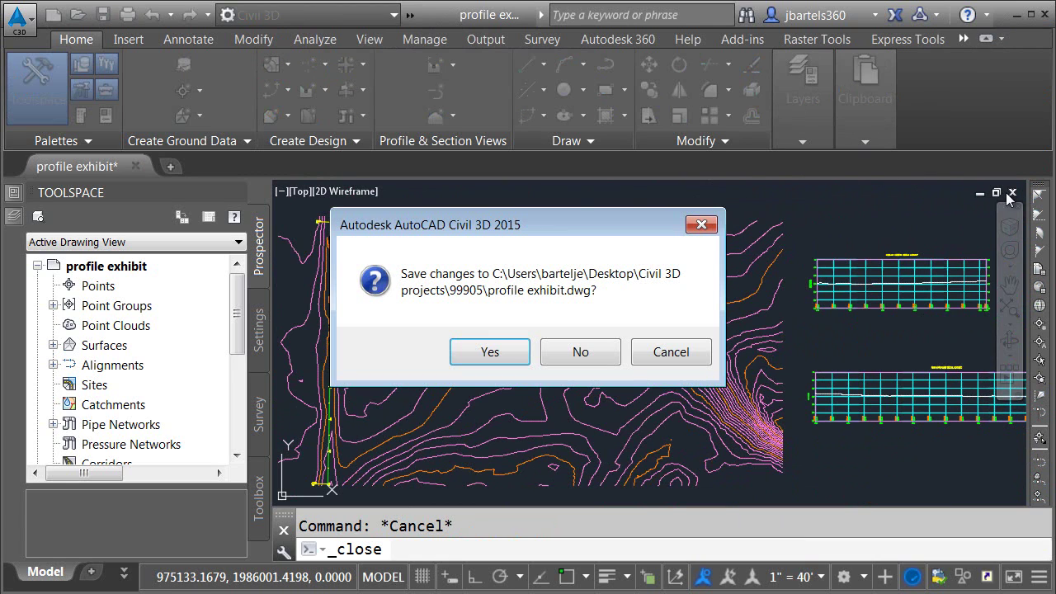
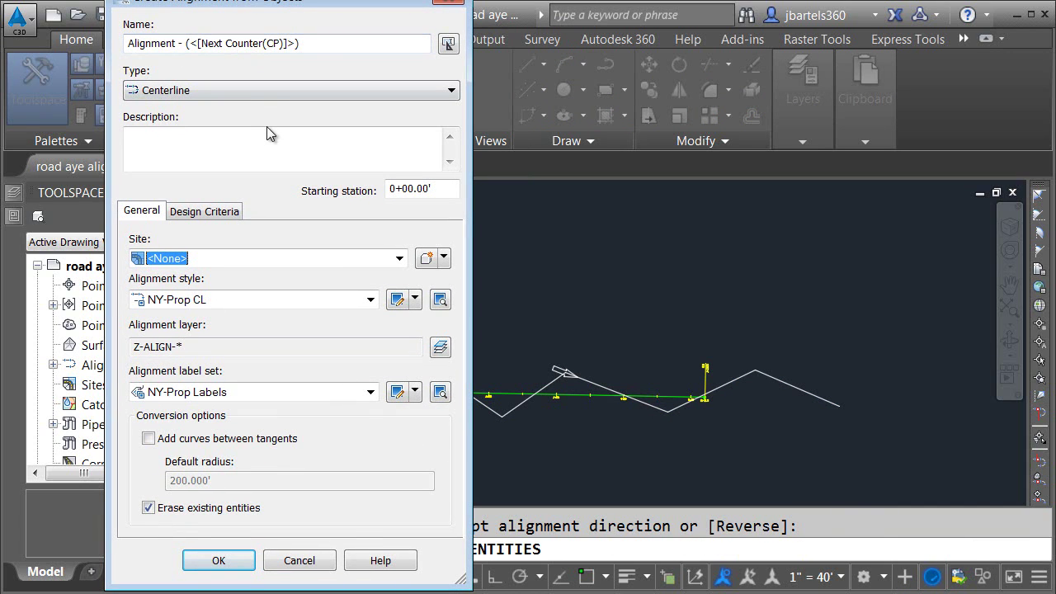
Create a centerline alignment from the zigzag polyline with 200' curves added between tangents
left_click(148, 438)
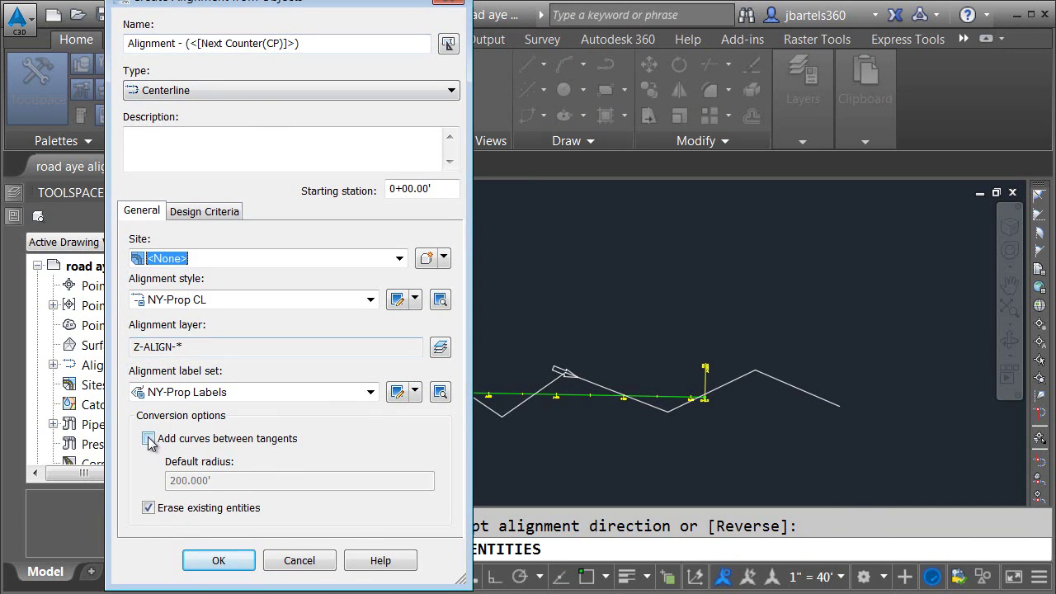
left_click(219, 560)
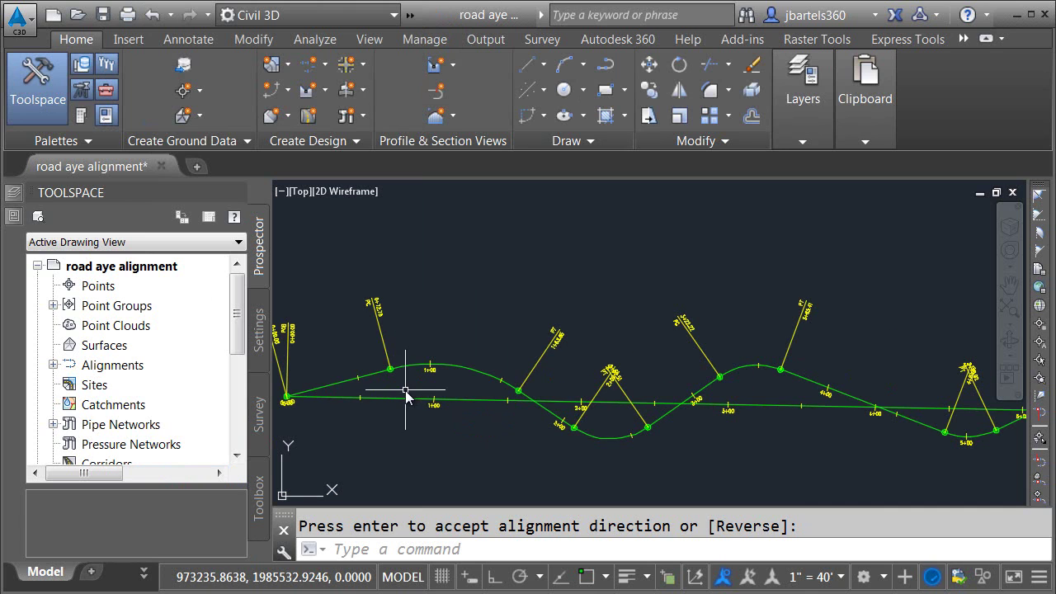
key("Return")
Copy the name of the straight Road Aye alignment from its properties and delete that alignment
left_click(401, 399)
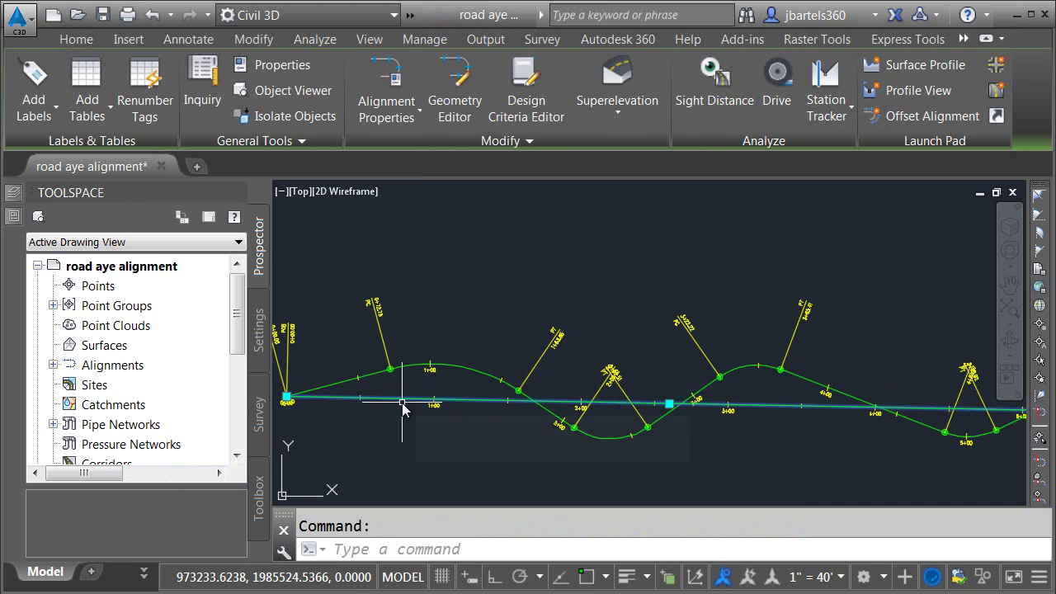
left_click(13, 217)
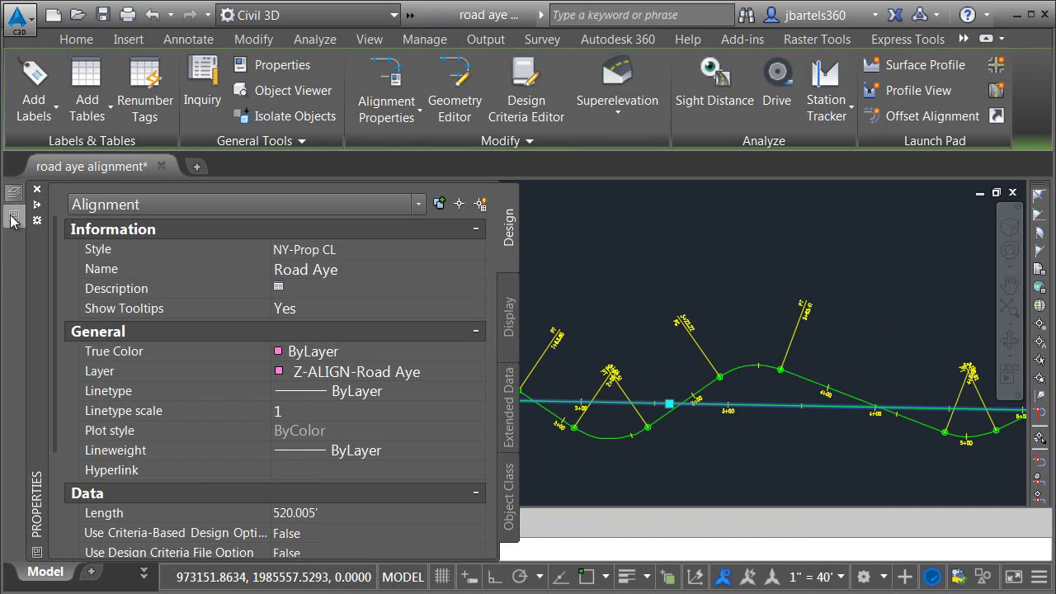
left_click(298, 276)
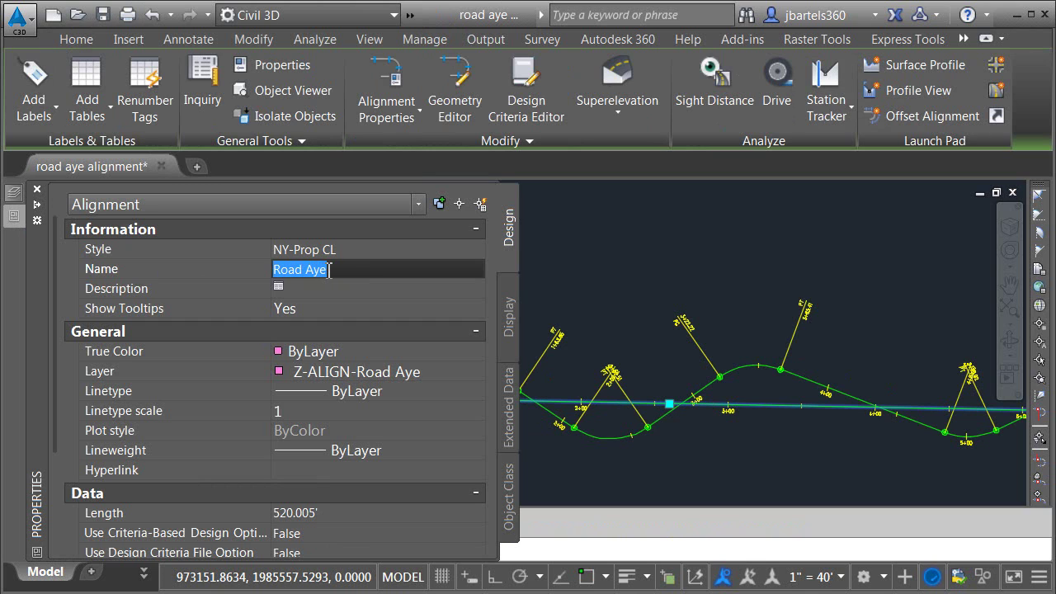
right_click(301, 275)
left_click(384, 330)
key("Escape")
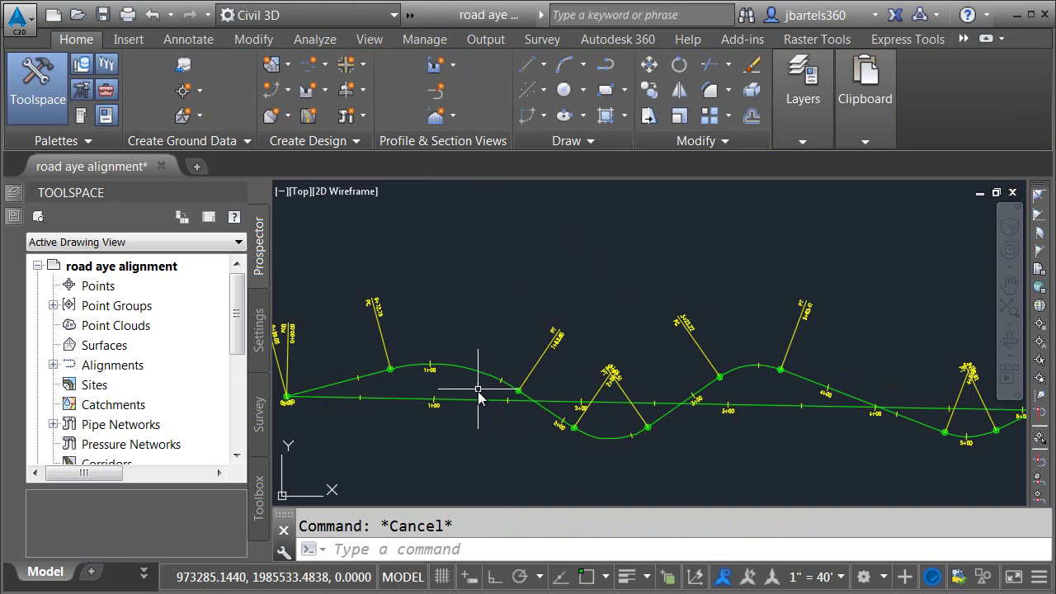
left_click(476, 403)
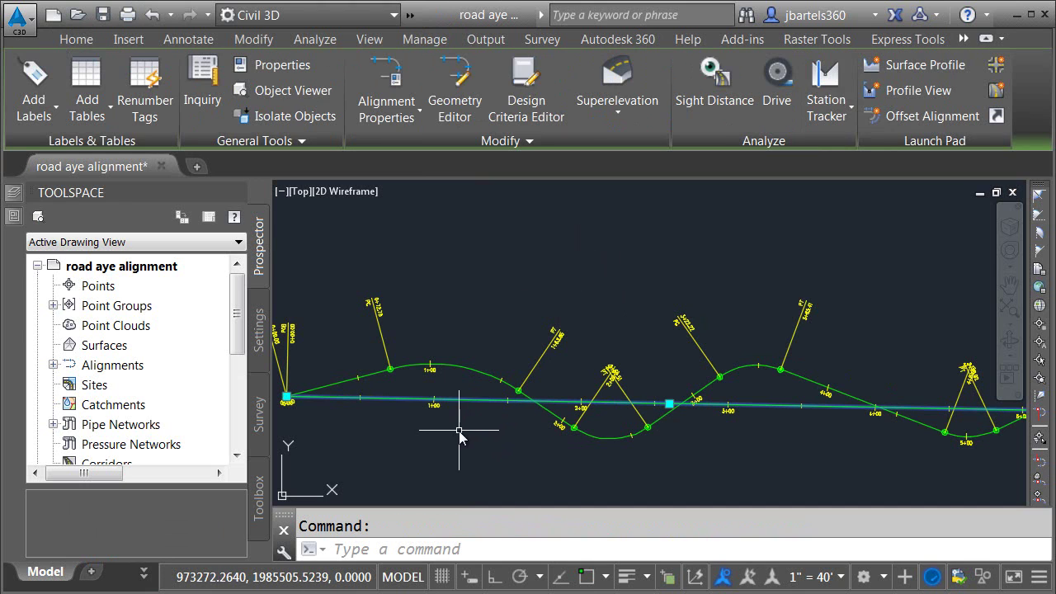
key("Delete")
Rename the curved alignment to Road Aye, and save and close the road aye alignment drawing
left_click(342, 389)
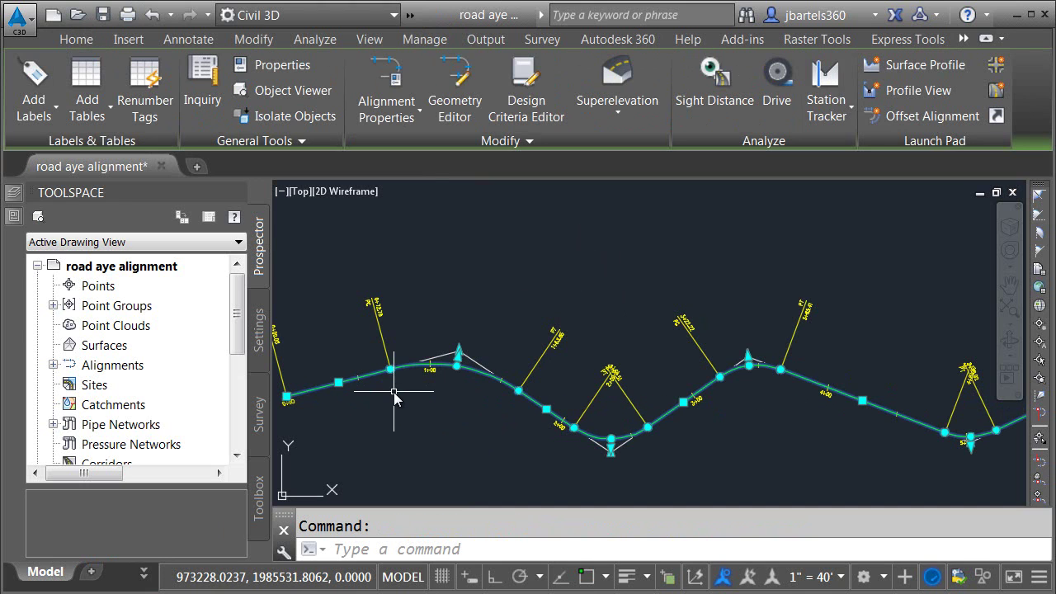
left_click(386, 91)
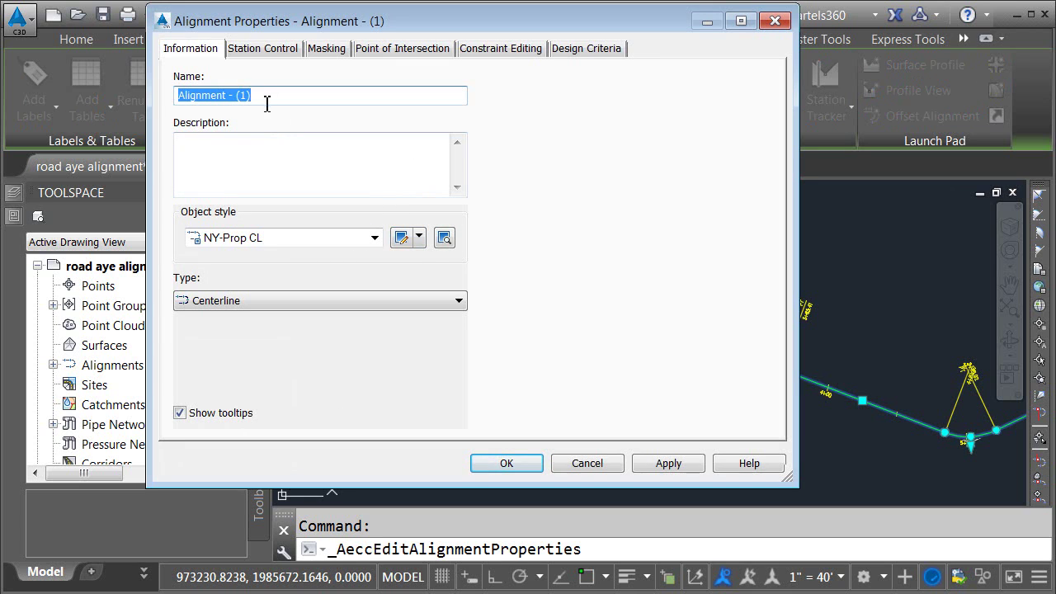
right_click(224, 96)
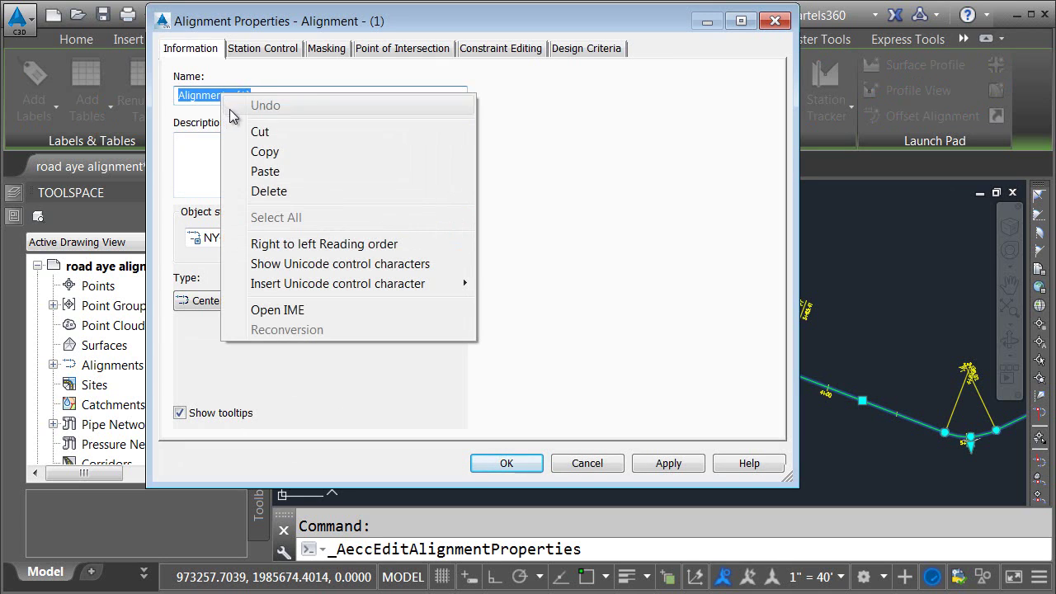
left_click(283, 170)
left_click(479, 464)
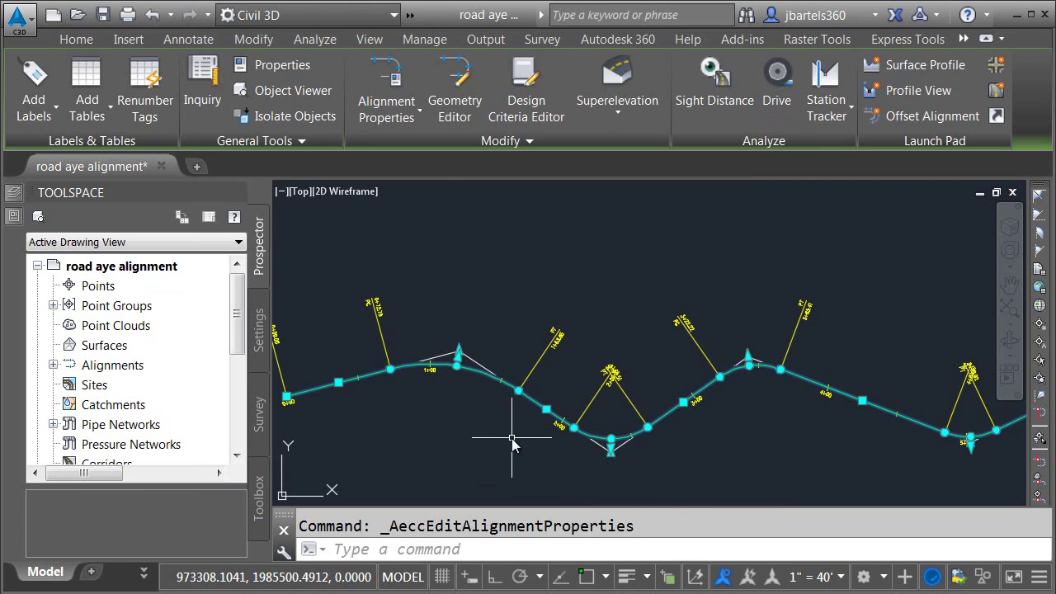
key("Escape")
key("ctrl+s")
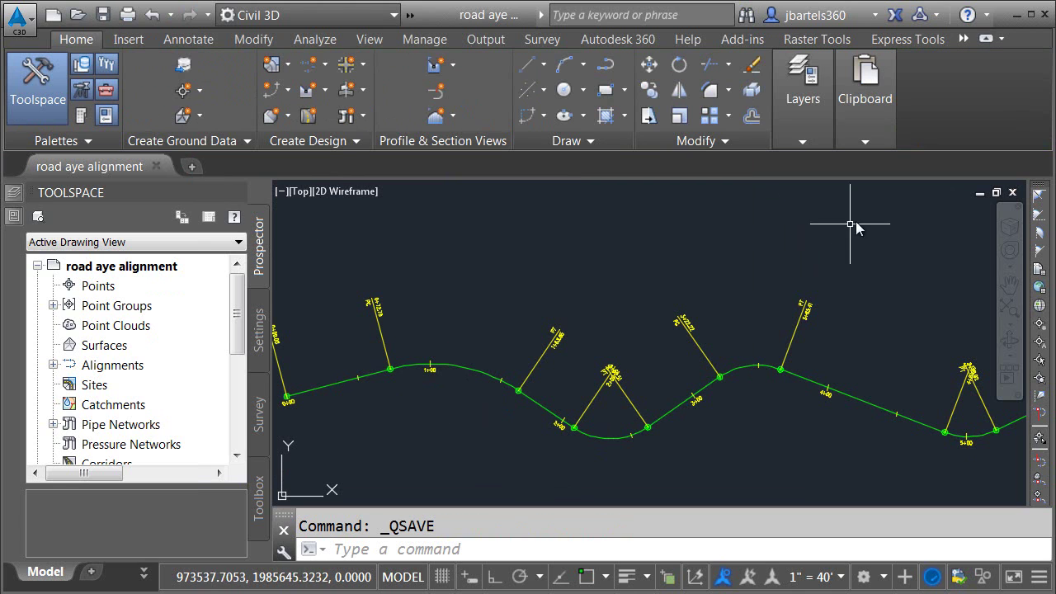
left_click(1013, 191)
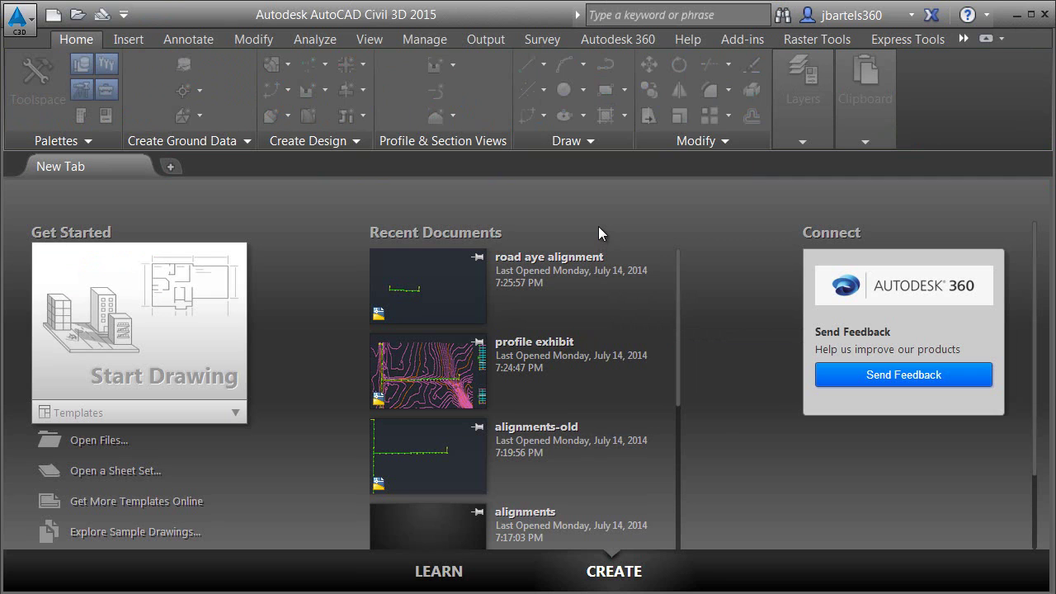
Open profile exhibit, examine the Road Aye reference and profile views, and close the drawing with its changes saved
left_click(430, 381)
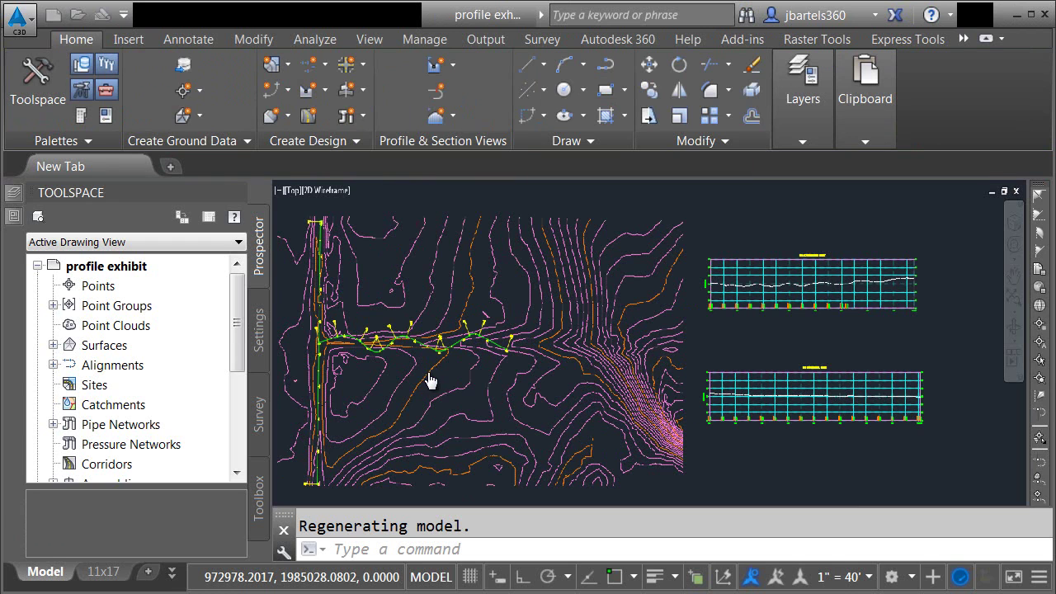
scroll(429, 380, "up", 4)
middle_click_drag(438, 385, 577, 382)
scroll(488, 350, "up", 2)
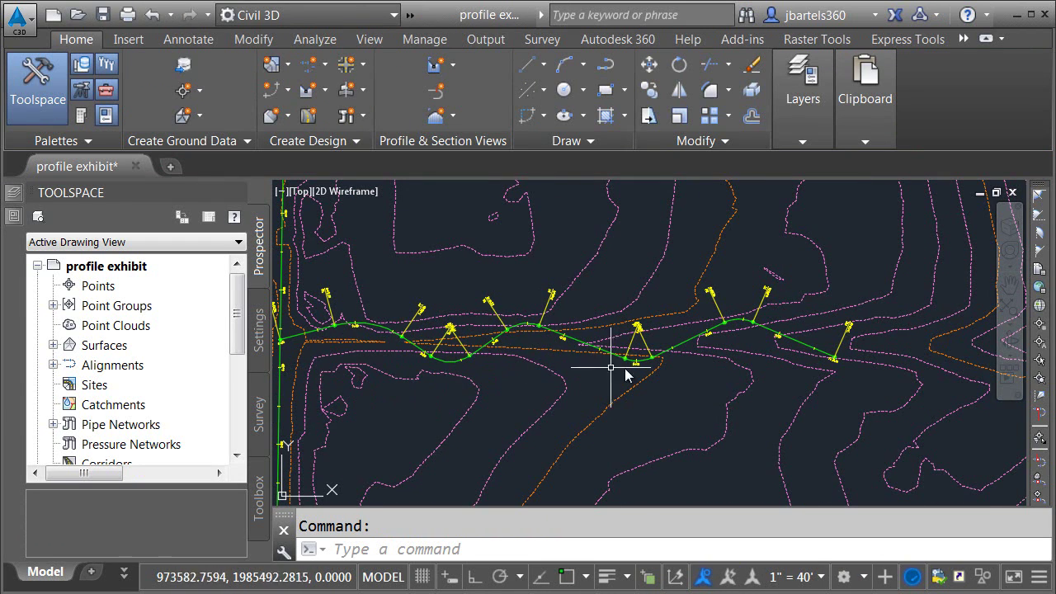
scroll(726, 363, "down", 5)
middle_click_drag(707, 405, 514, 398)
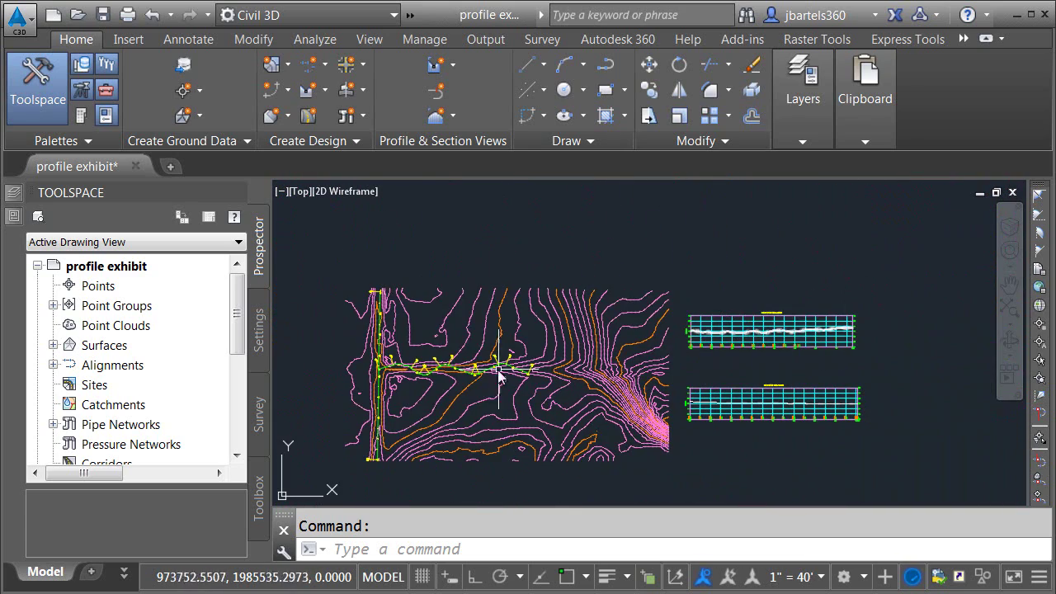
scroll(516, 373, "up", 6)
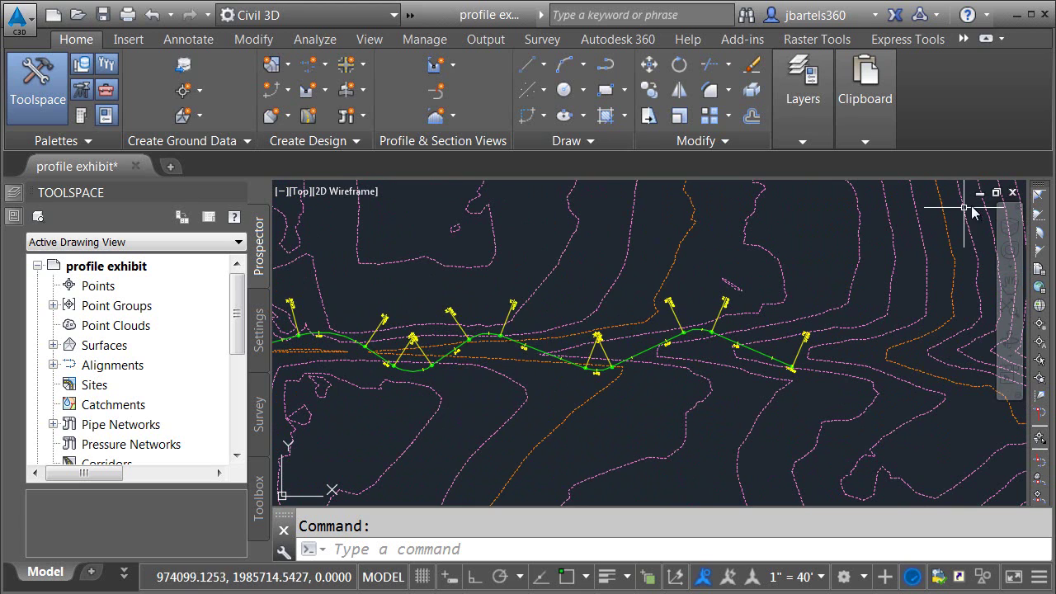
left_click(1013, 193)
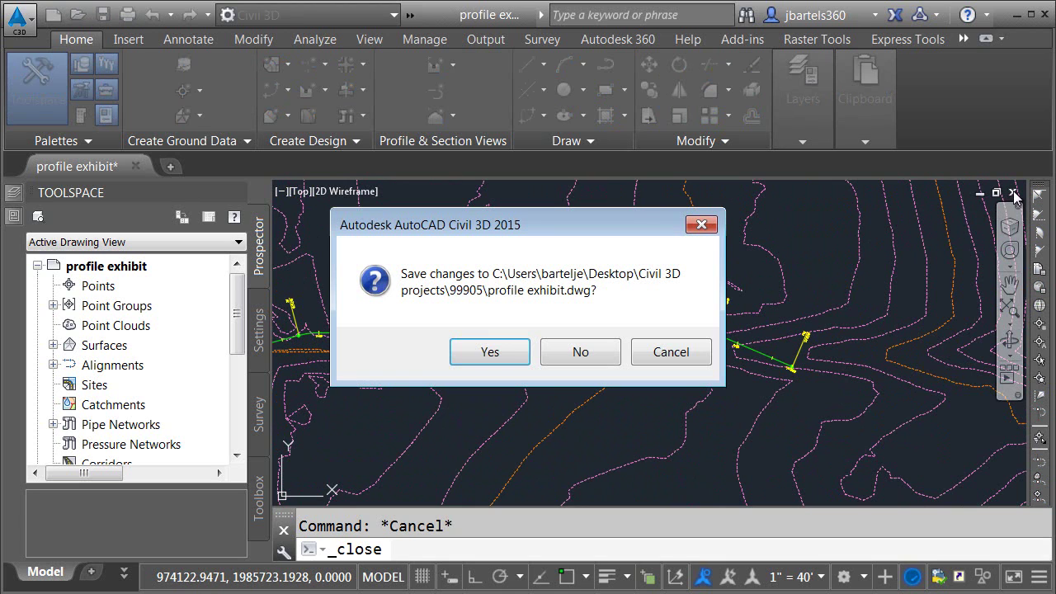
left_click(490, 353)
Open road aye alignment, delete the curved Road Aye alignment, and save and close the drawing
left_click(431, 287)
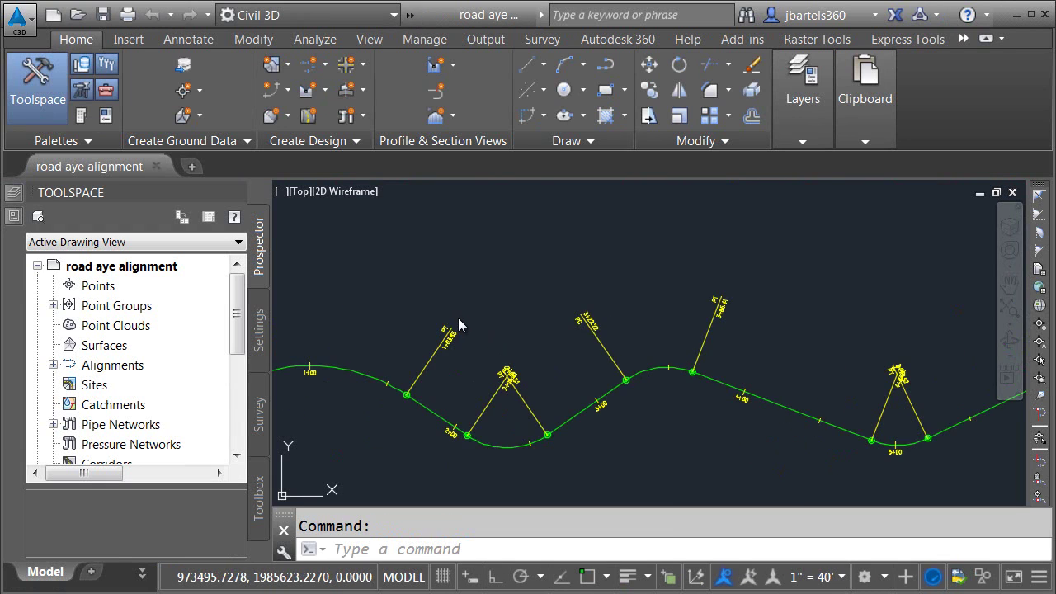
scroll(470, 342, "down", 4)
left_click(429, 345)
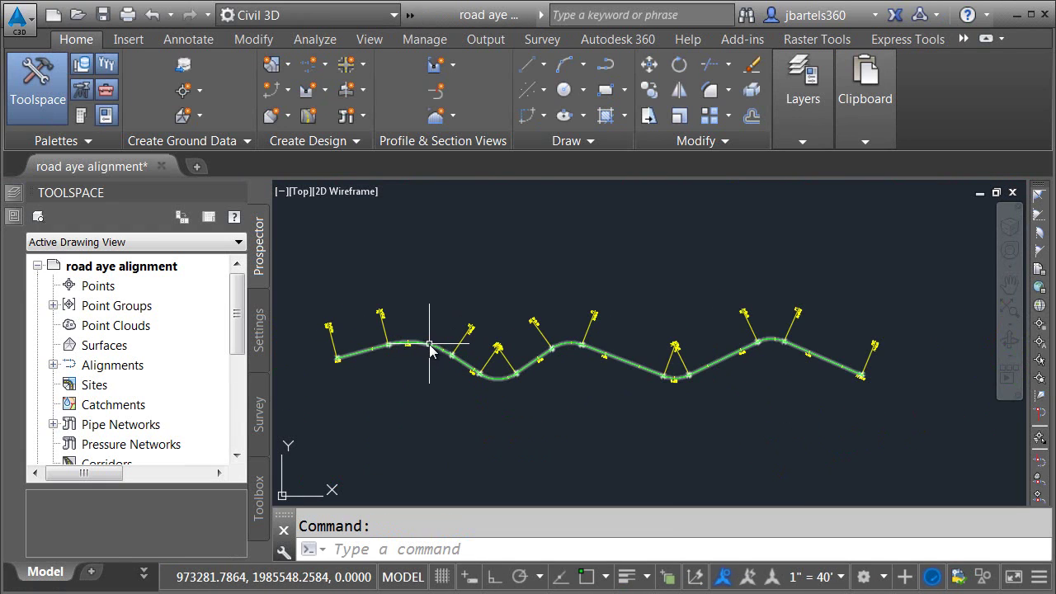
left_click(429, 344)
key("Delete")
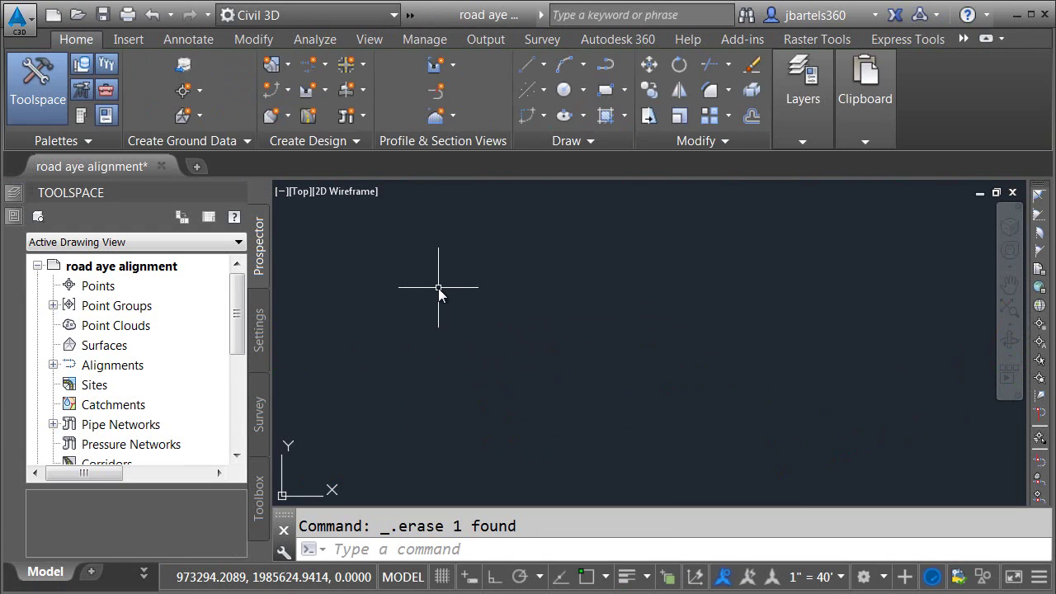
left_click(103, 16)
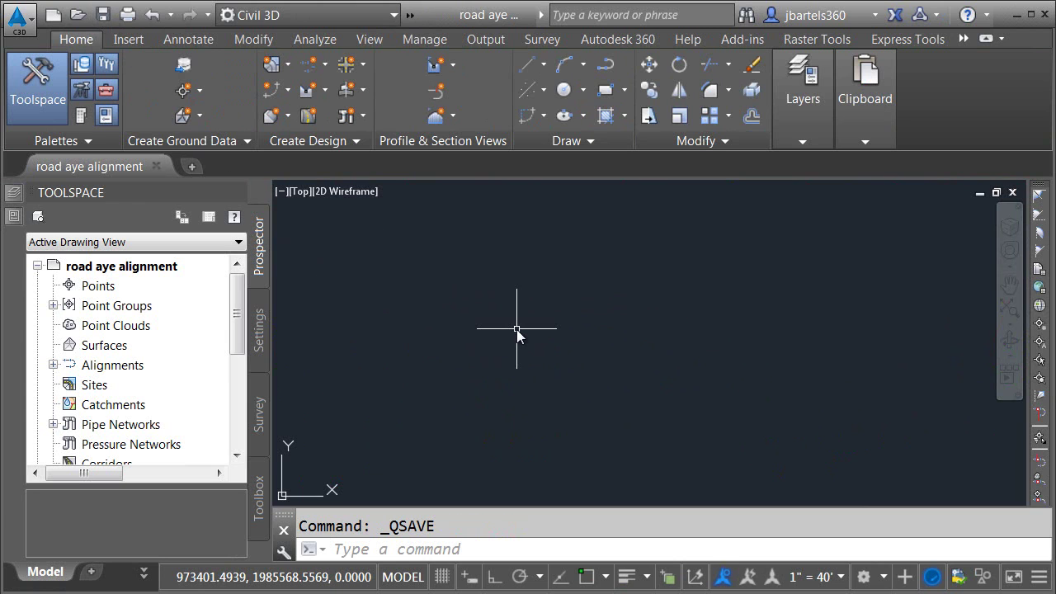
left_click(1013, 192)
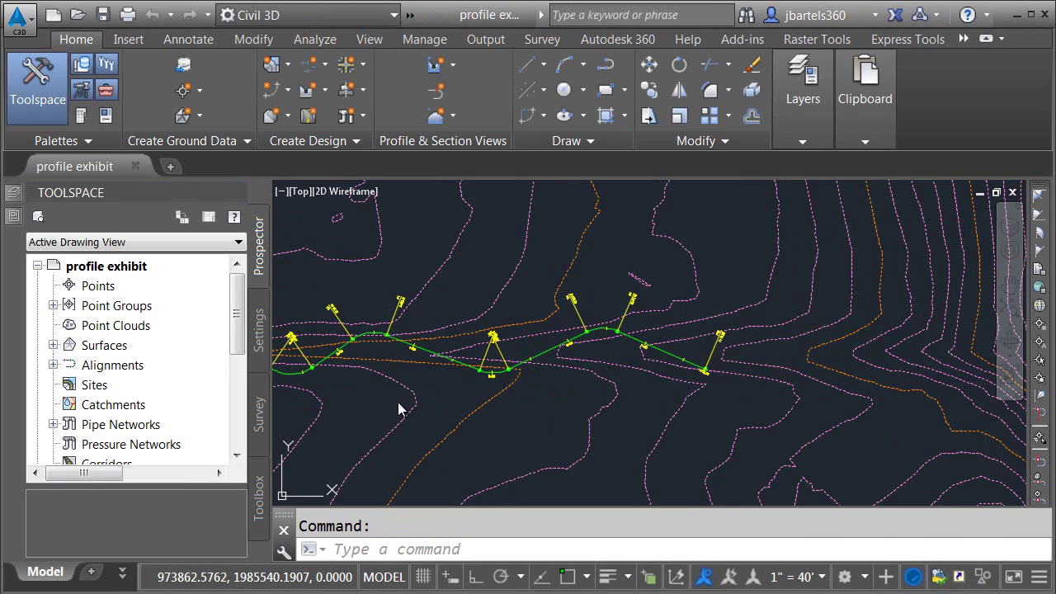
Examine the curved Road Aye alignment in profile exhibit and its reference status under Centerline Alignments
middle_click_drag(388, 401, 597, 394)
scroll(641, 387, "up", 1)
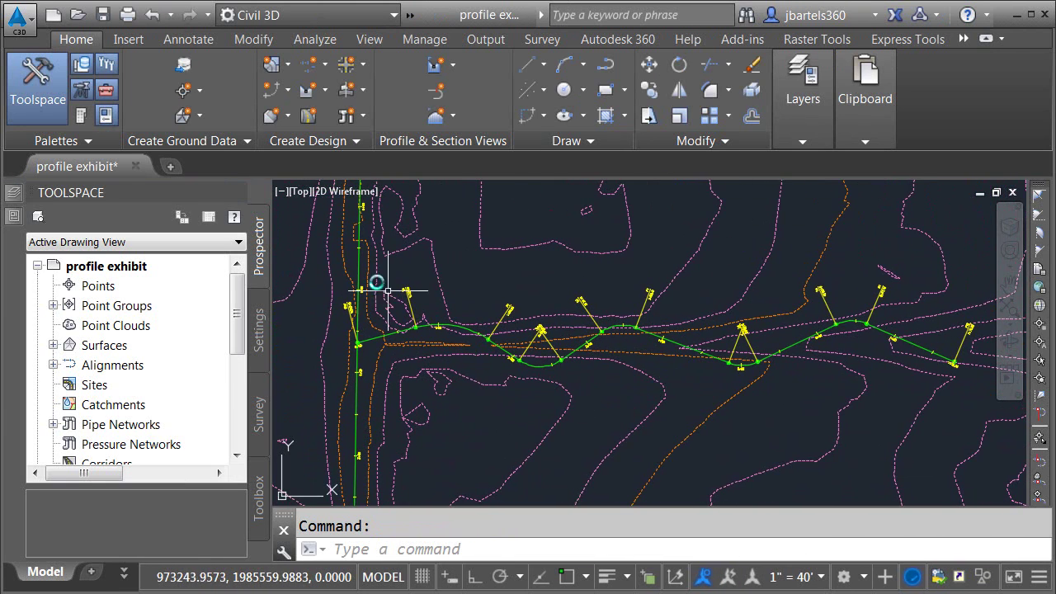
left_click(53, 364)
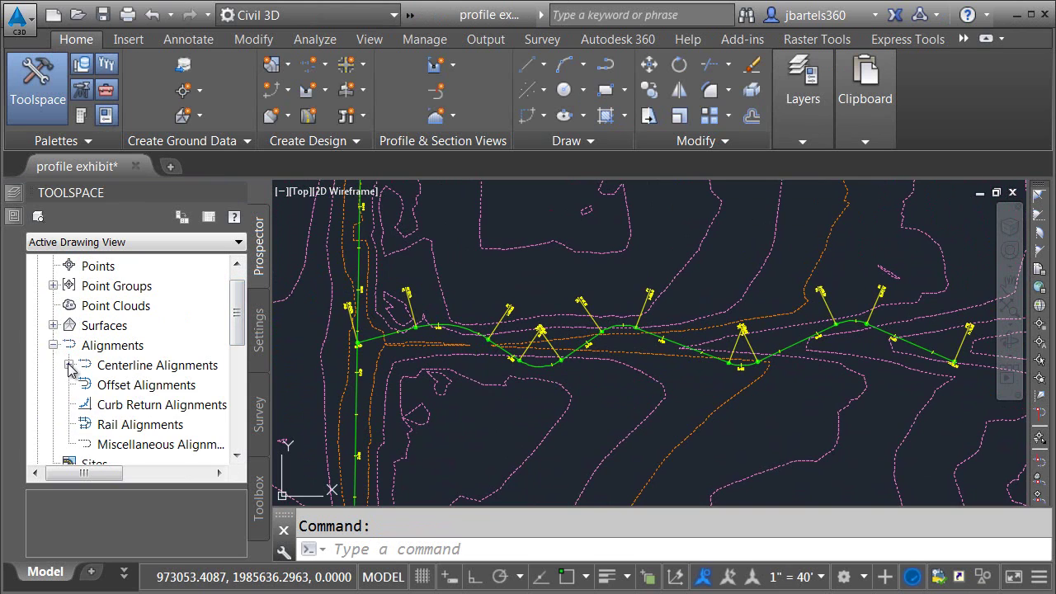
left_click(69, 364)
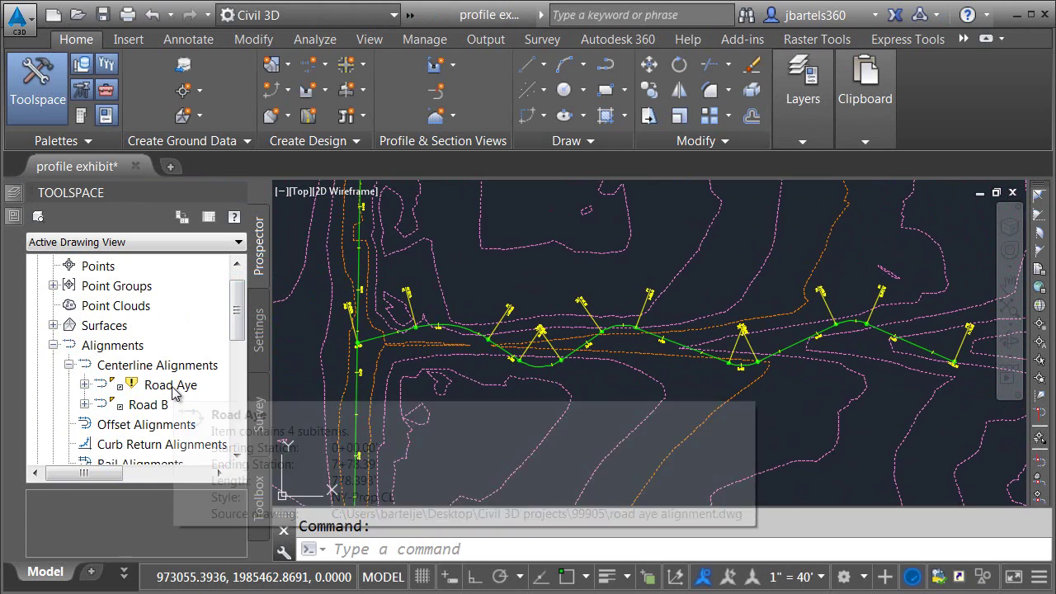
Export only the curved Road Aye alignment, picked from the drawing, to a LandXML file named road aye in the 99905 folder
left_click(487, 40)
left_click(581, 87)
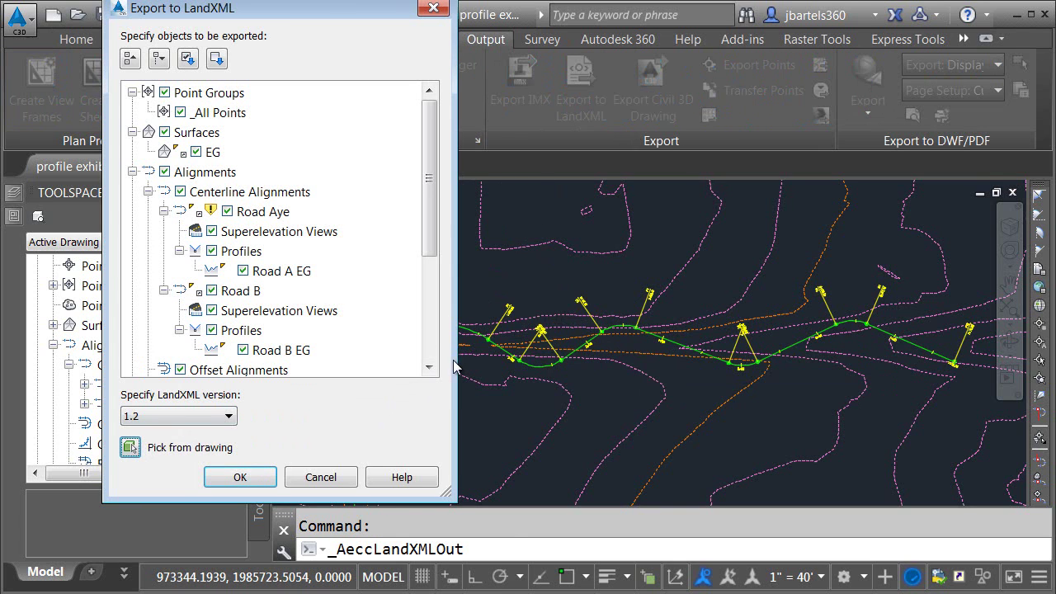
left_click(467, 332)
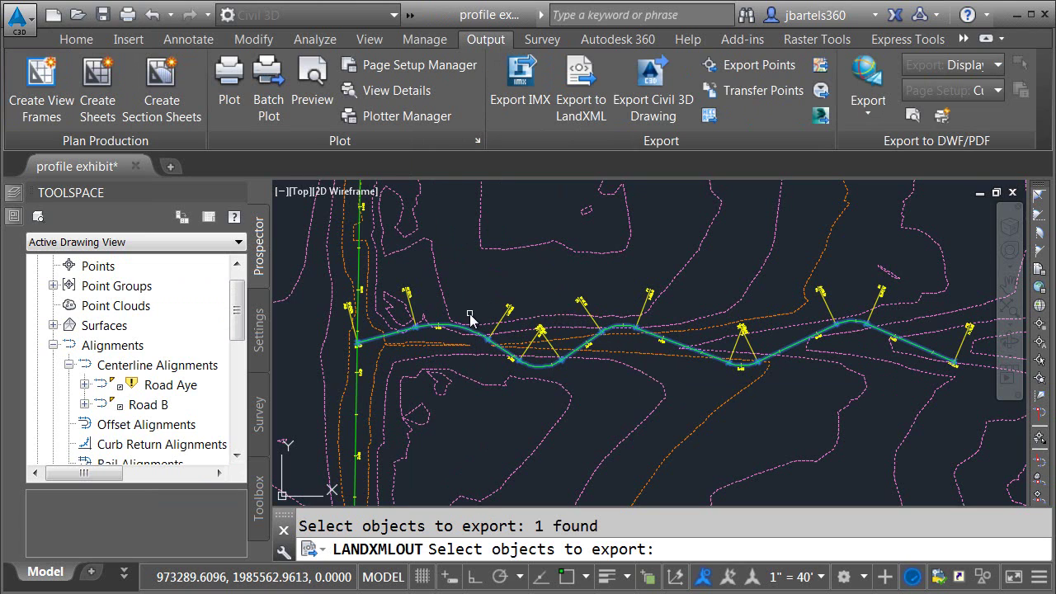
key("Return")
left_click(239, 477)
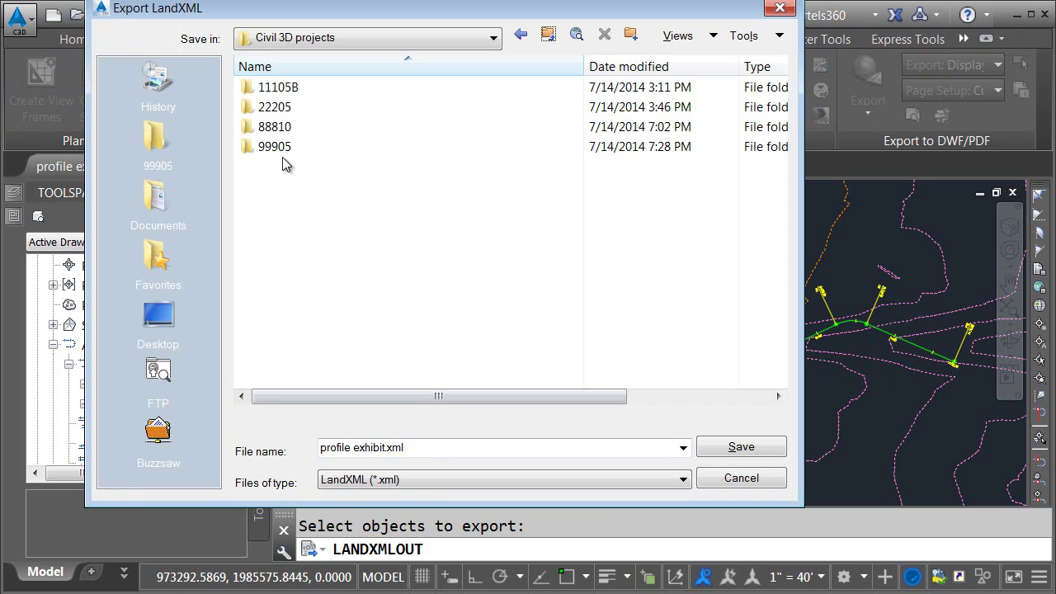
double_click(276, 151)
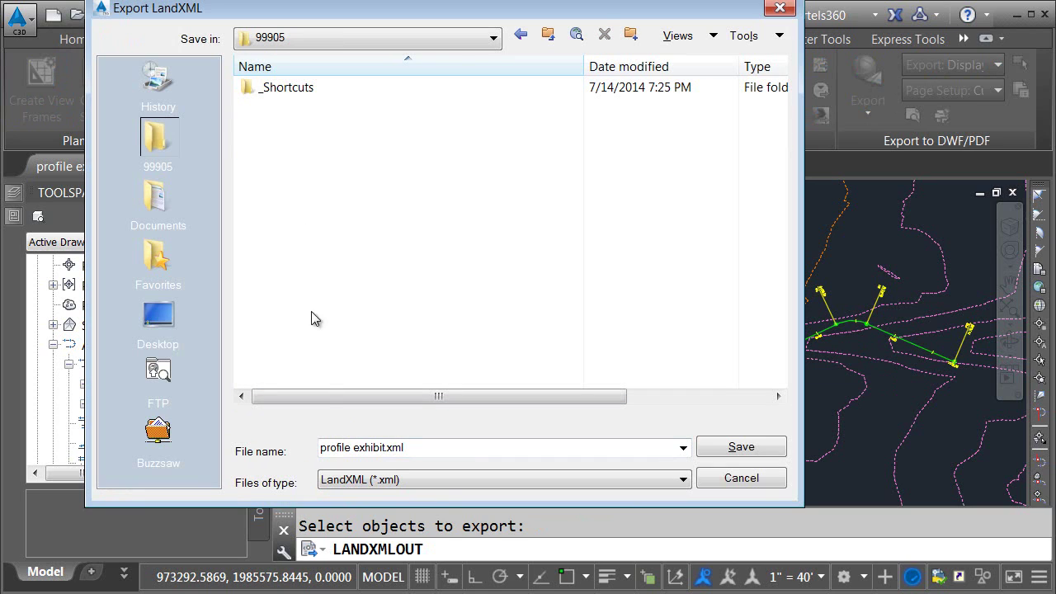
left_click(380, 450)
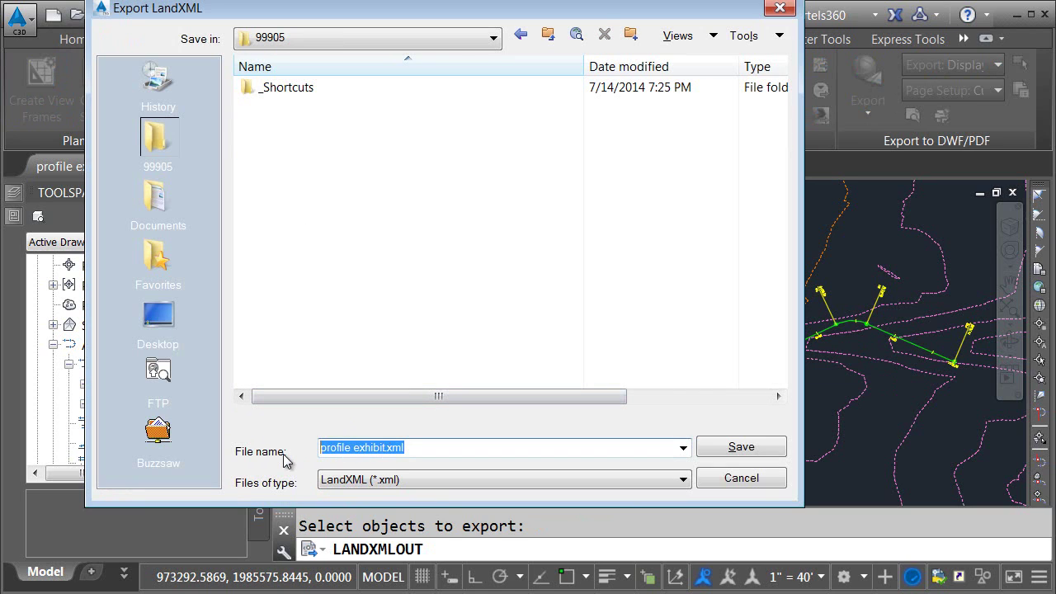
type("road aye")
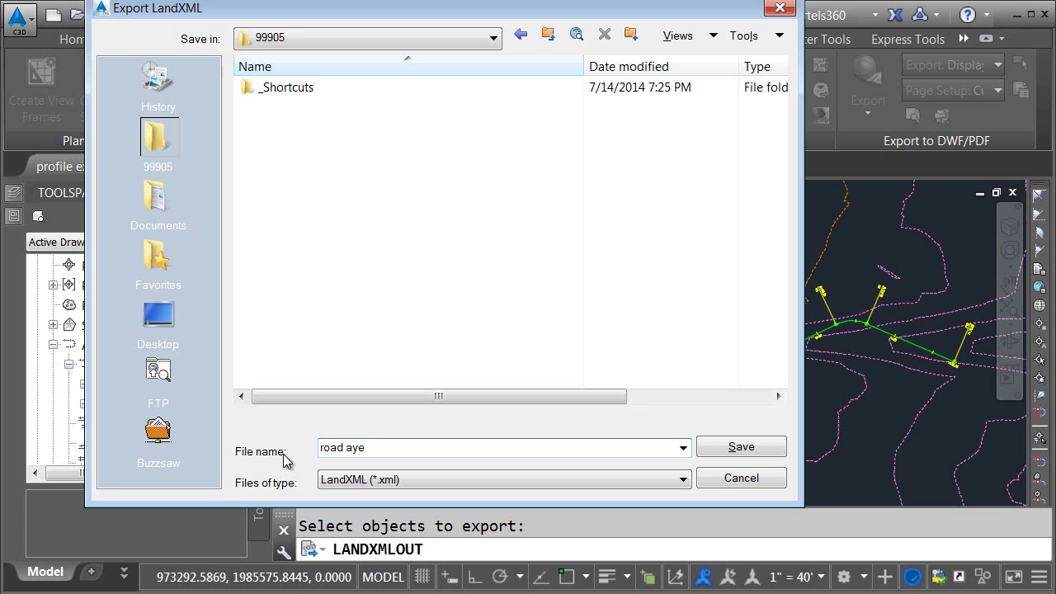
key("Return")
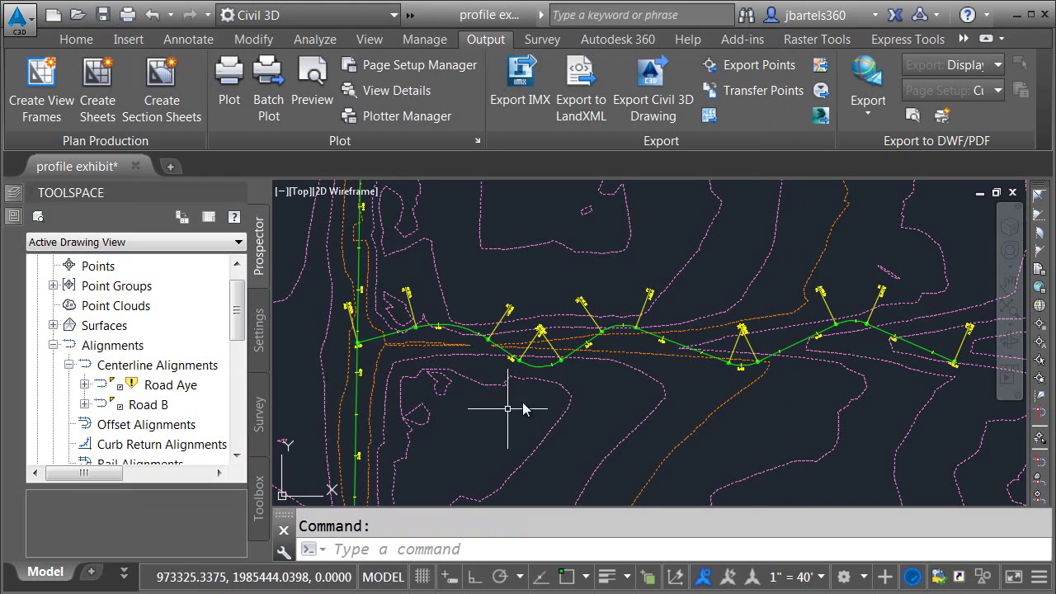
Close profile exhibit without saving its changes, and open the road aye alignment drawing
left_click(1013, 193)
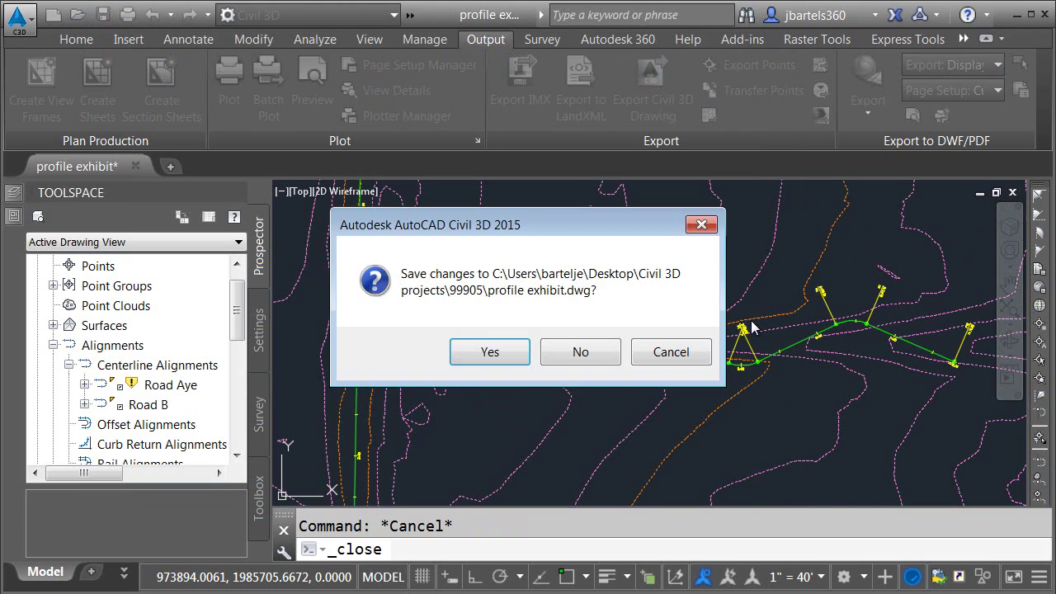
left_click(595, 352)
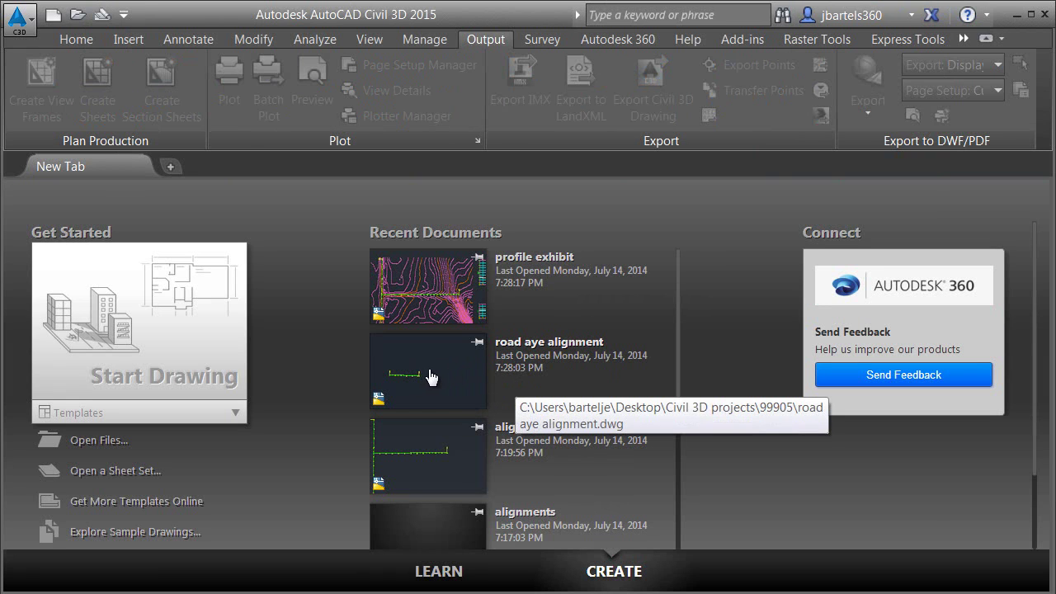
left_click(449, 375)
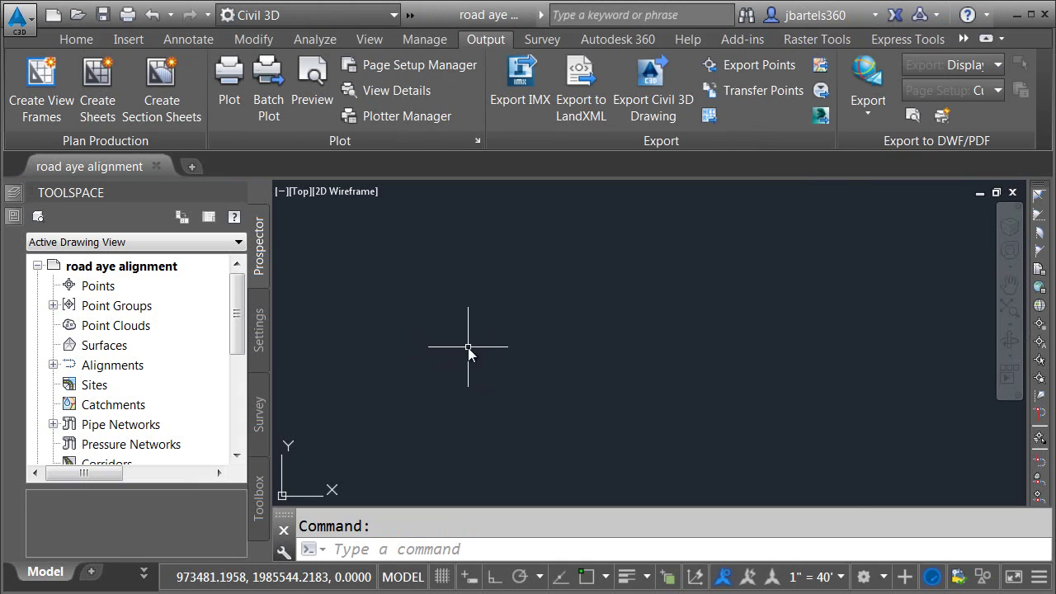
Import road aye.xml from the 99905 folder as LandXML into the road aye alignment drawing
left_click(126, 36)
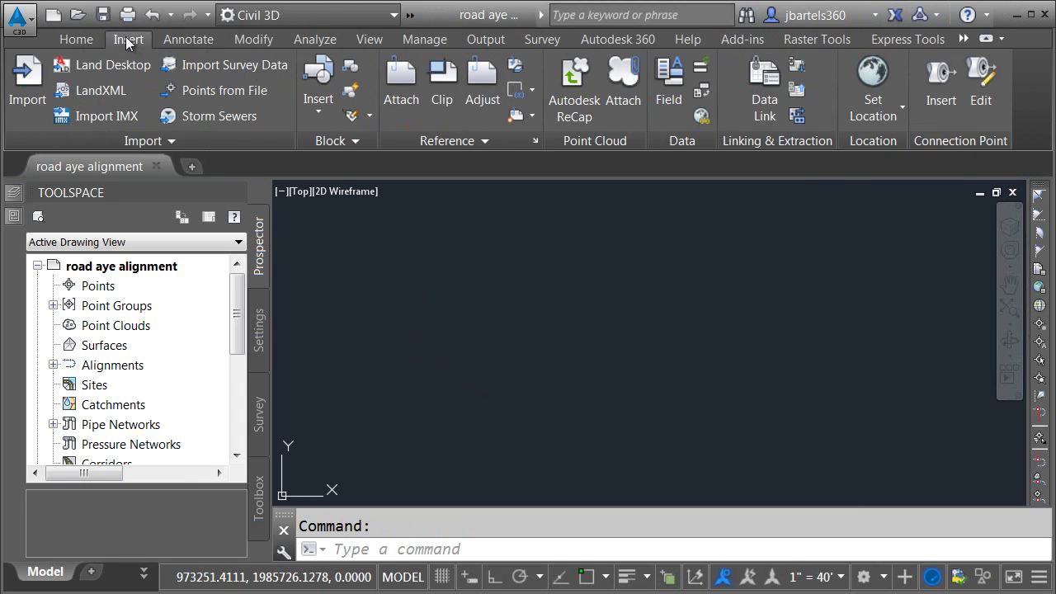
left_click(106, 89)
left_click(125, 136)
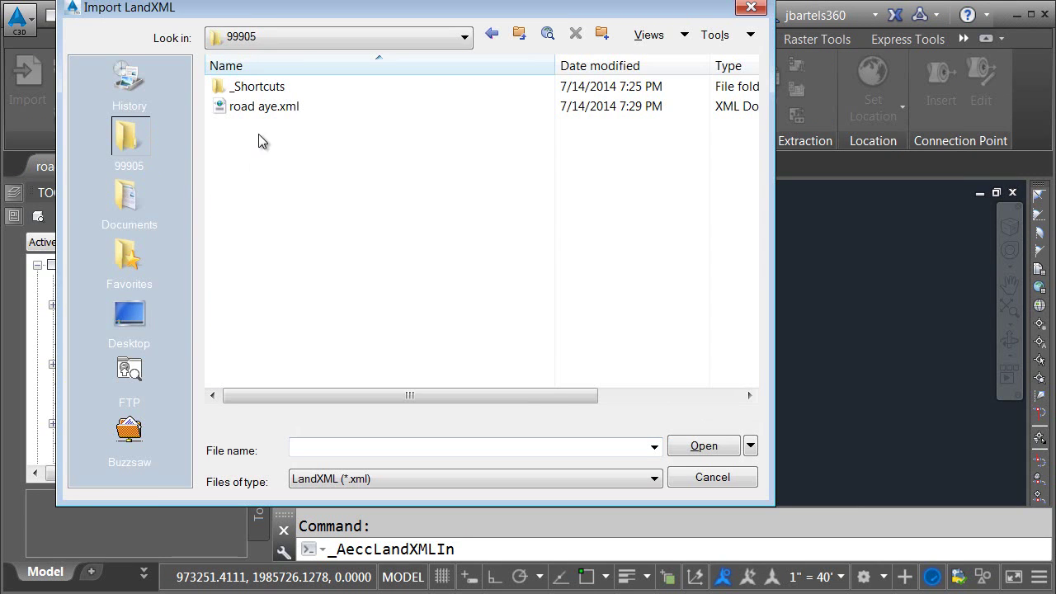
left_click(258, 110)
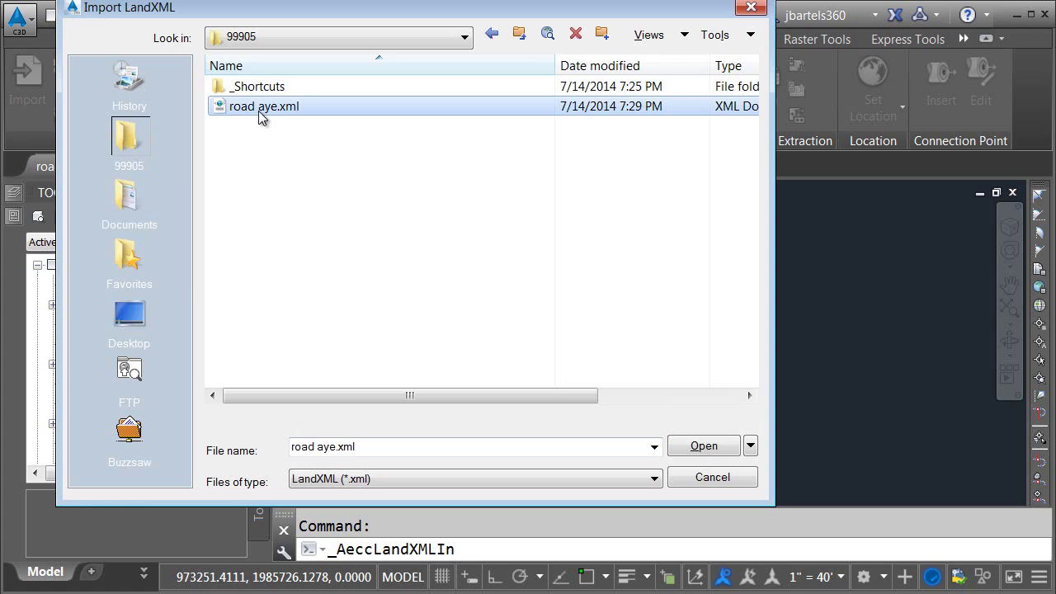
left_click(687, 450)
left_click(279, 405)
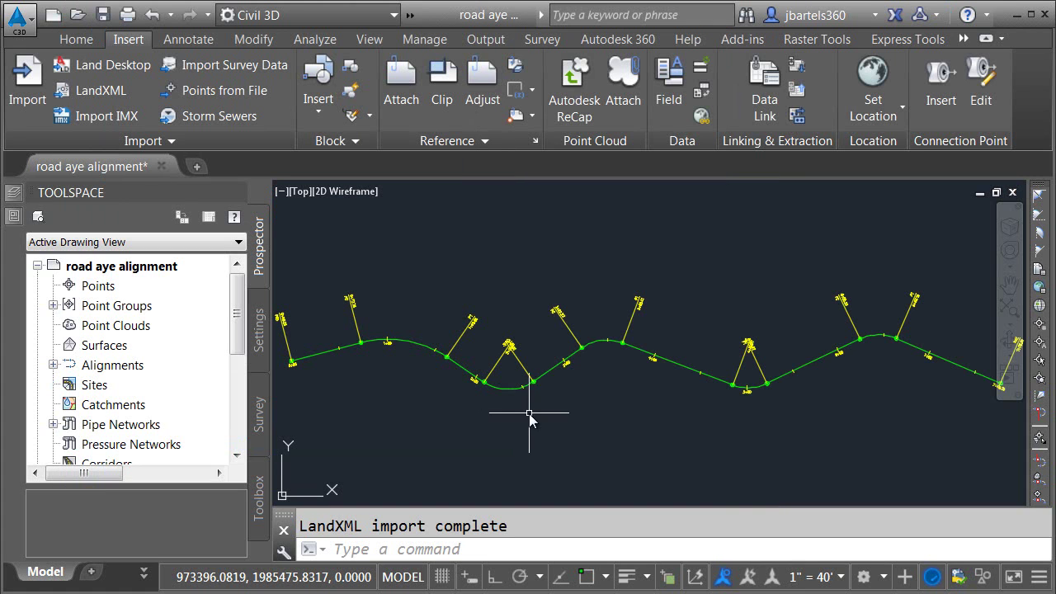
Check the imported Road Aye alignment's properties, and save and close the road aye alignment drawing
mouse_move(409, 348)
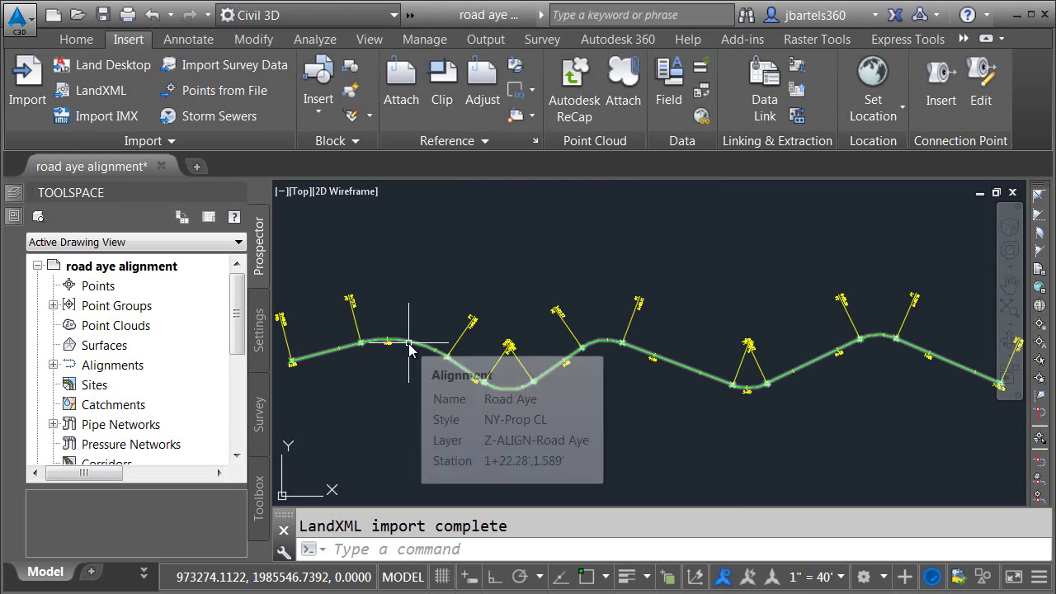
left_click(103, 14)
left_click(1011, 190)
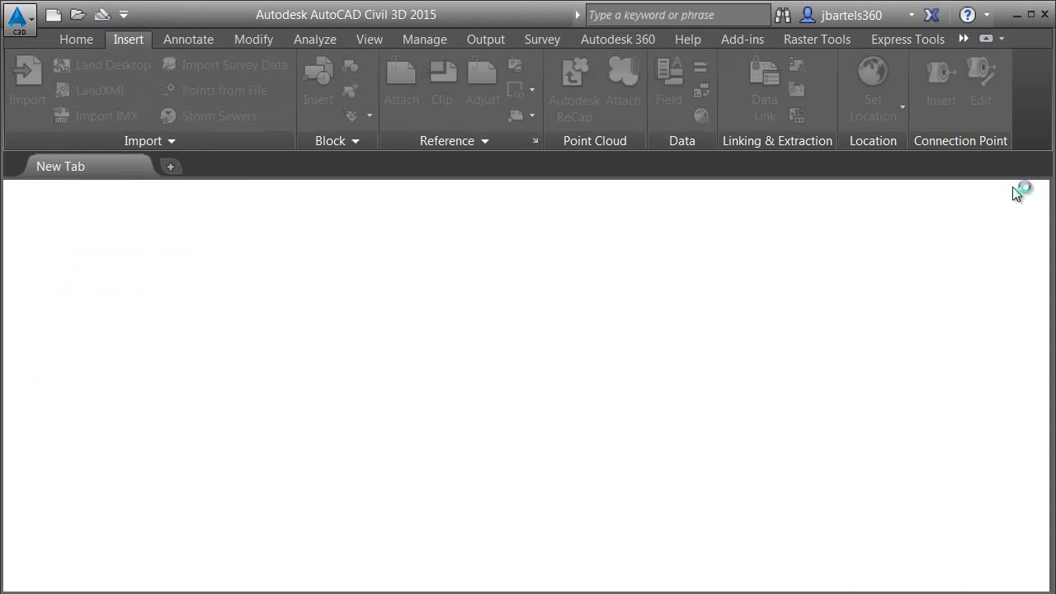
Open profile exhibit and synchronize the Road Aye reference under Centerline Alignments
left_click(425, 376)
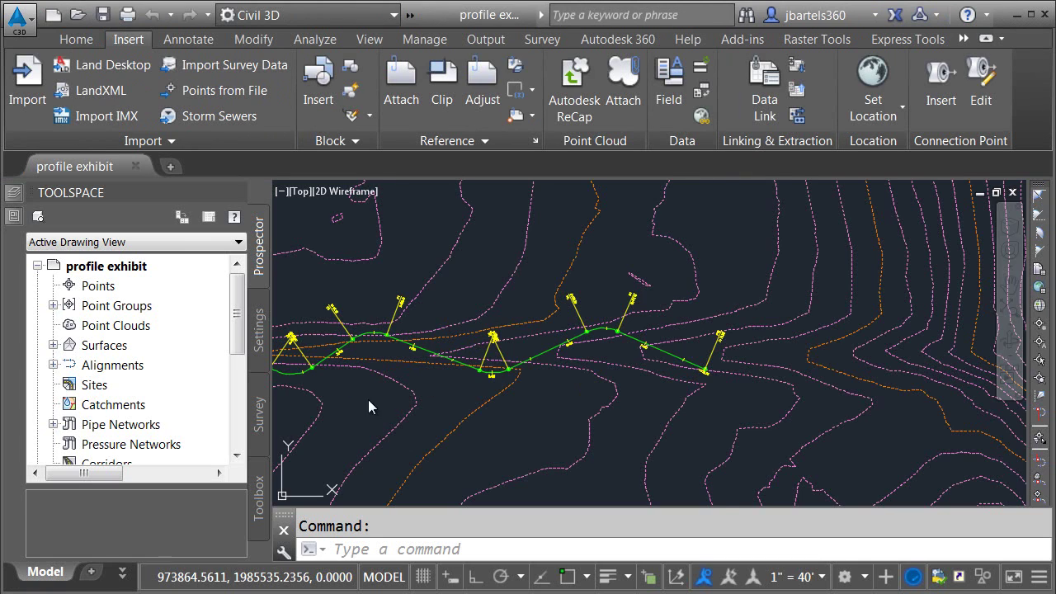
middle_click_drag(363, 402, 573, 398)
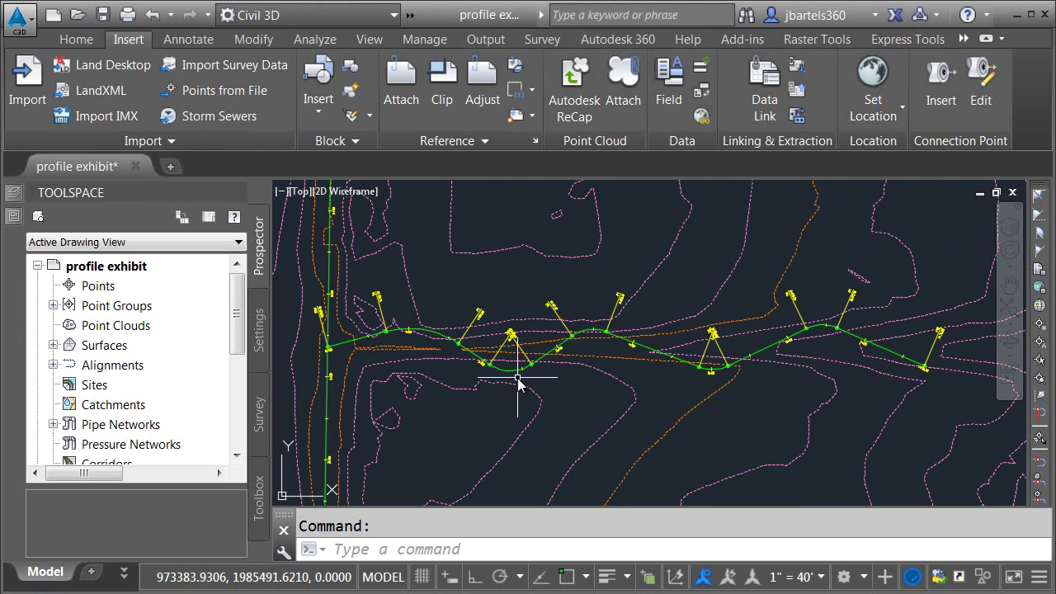
left_click(52, 364)
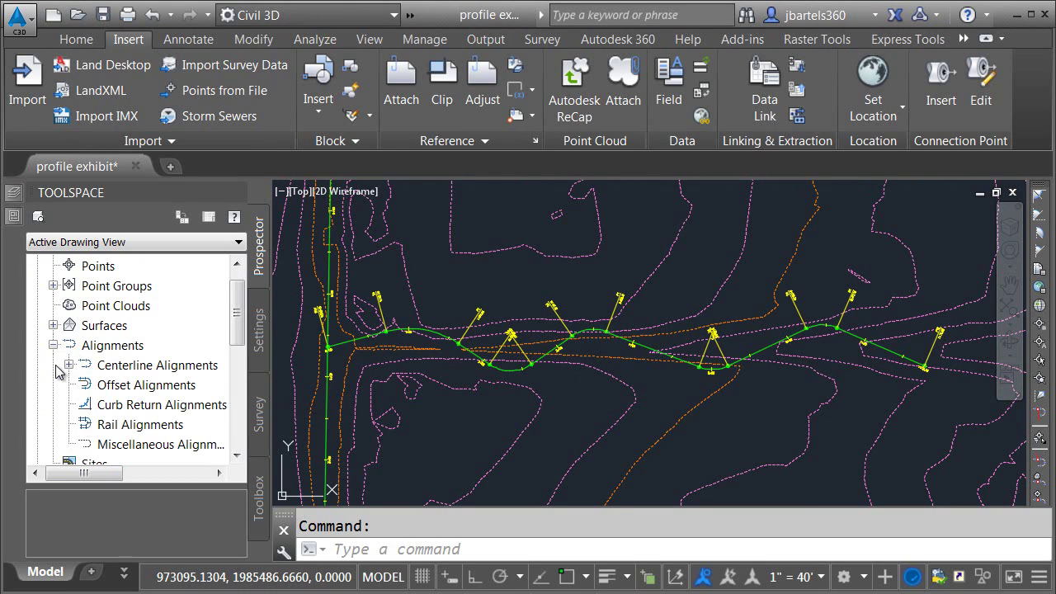
left_click(69, 365)
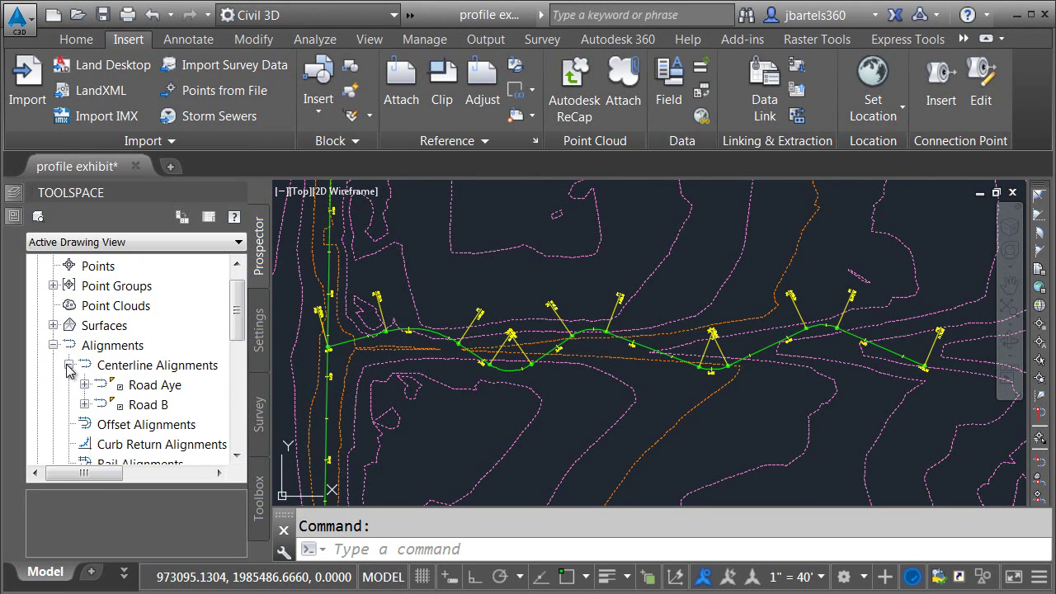
right_click(143, 391)
left_click(191, 464)
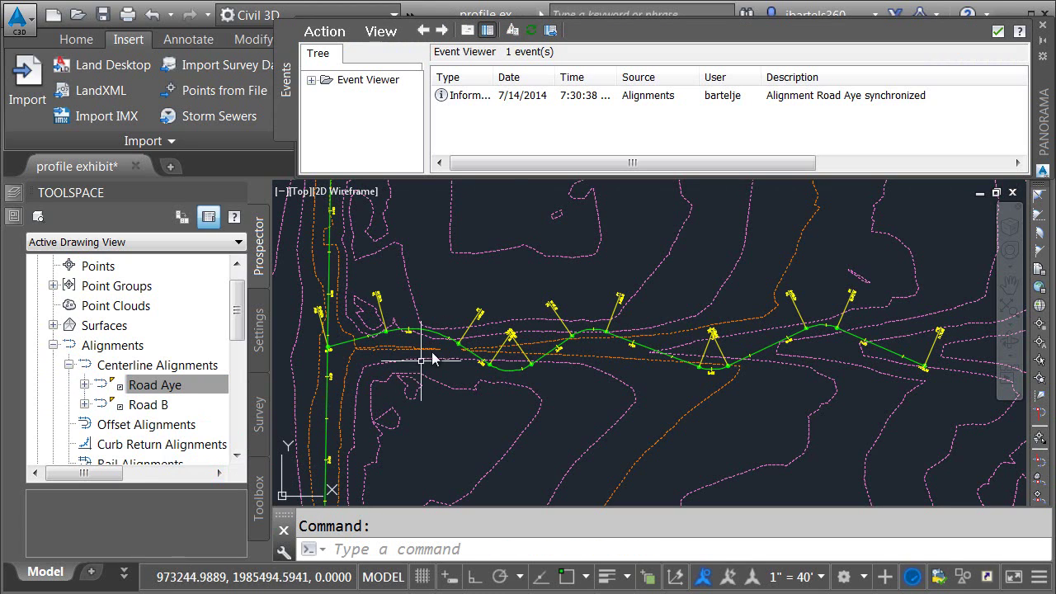
left_click(1042, 24)
Open the source drawing of the Road Aye alignment from its reference and switch to road aye alignment
left_click(647, 353)
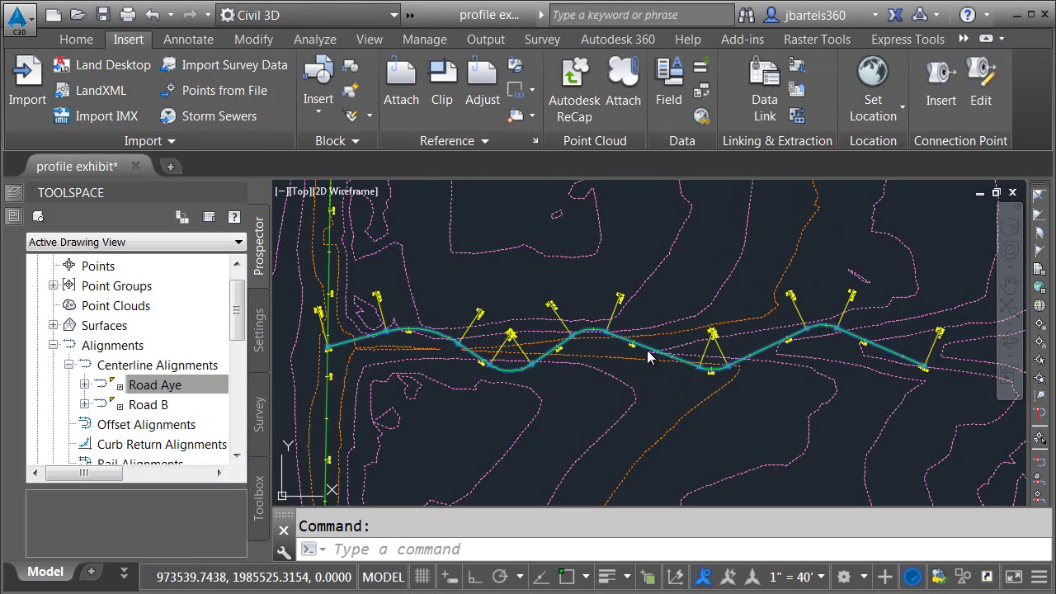
right_click(648, 304)
left_click(694, 521)
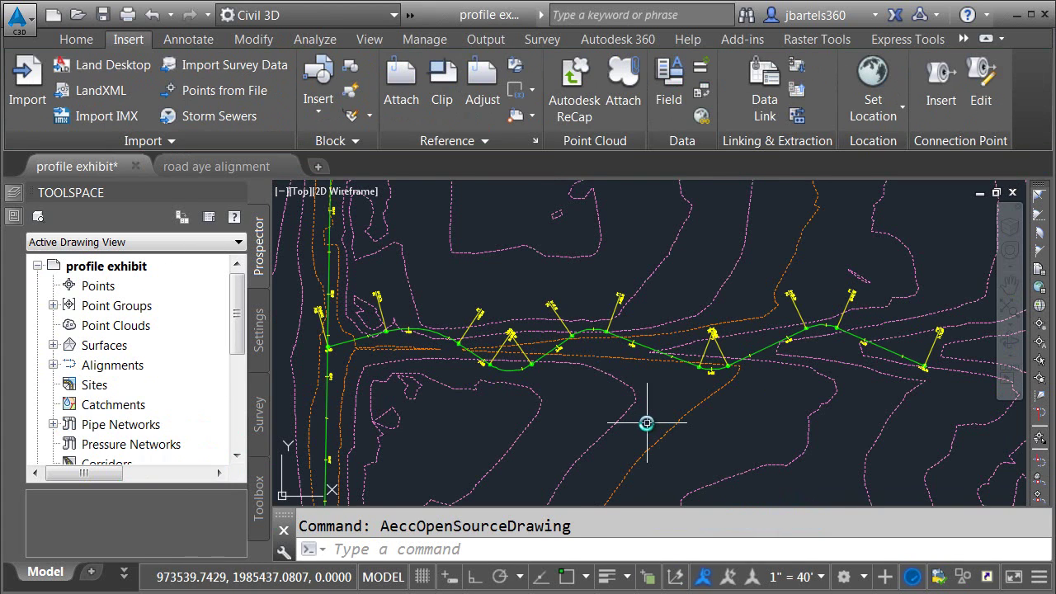
left_click(249, 170)
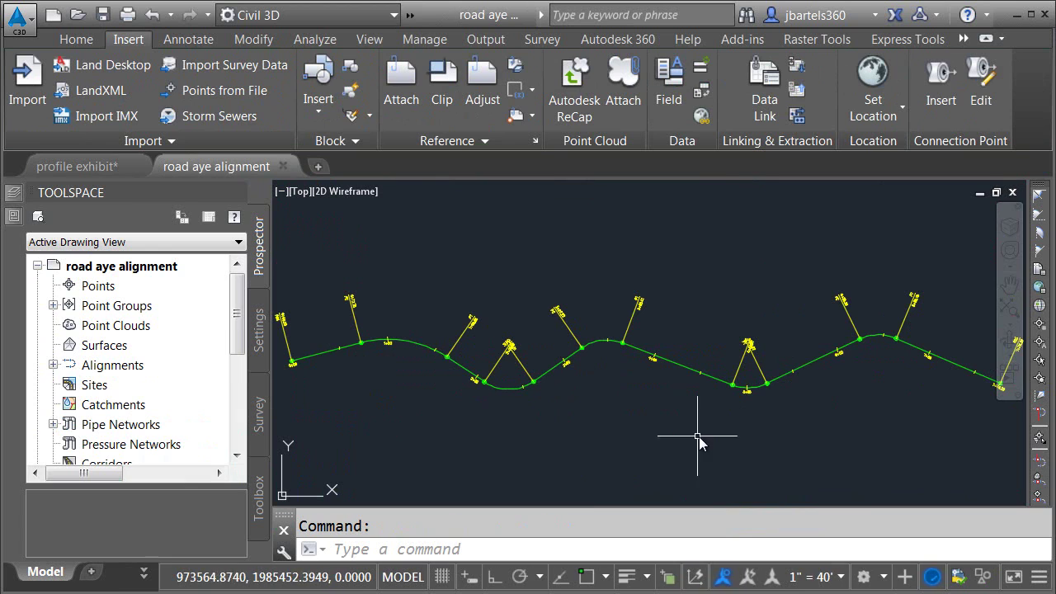
Delete the last two tangents and last two curves at the east end of Road Aye with the geometry editor's Delete Sub-entity tool
left_click(684, 365)
middle_click_drag(722, 436, 606, 442)
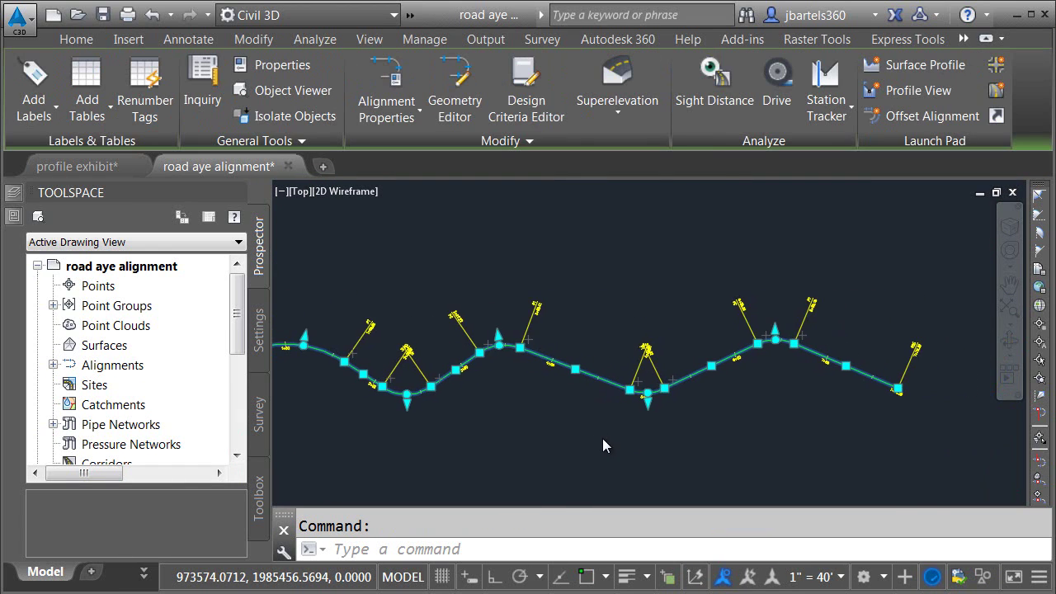
left_click(452, 103)
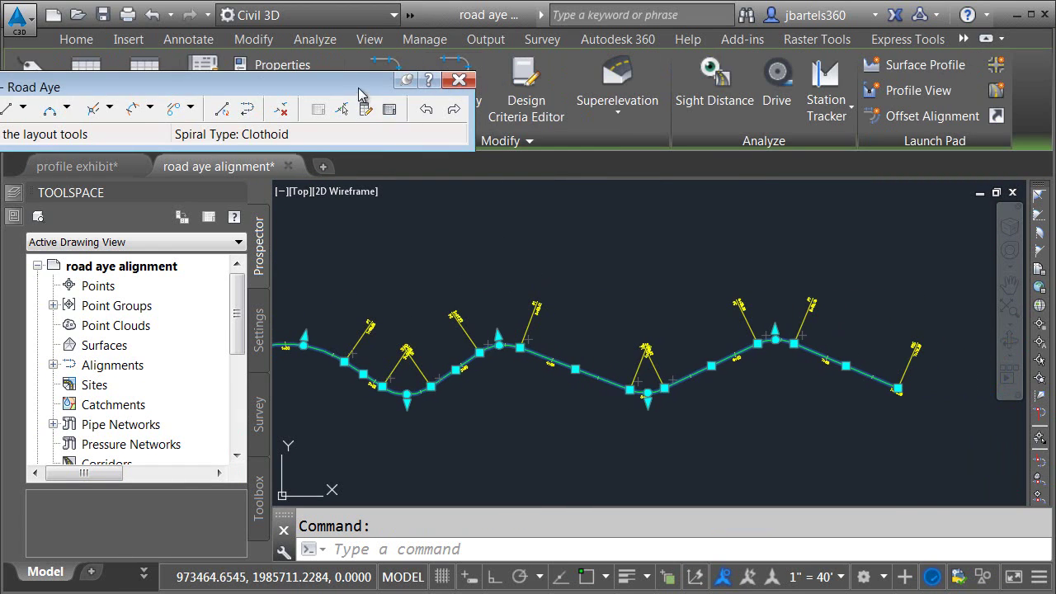
left_click(610, 193)
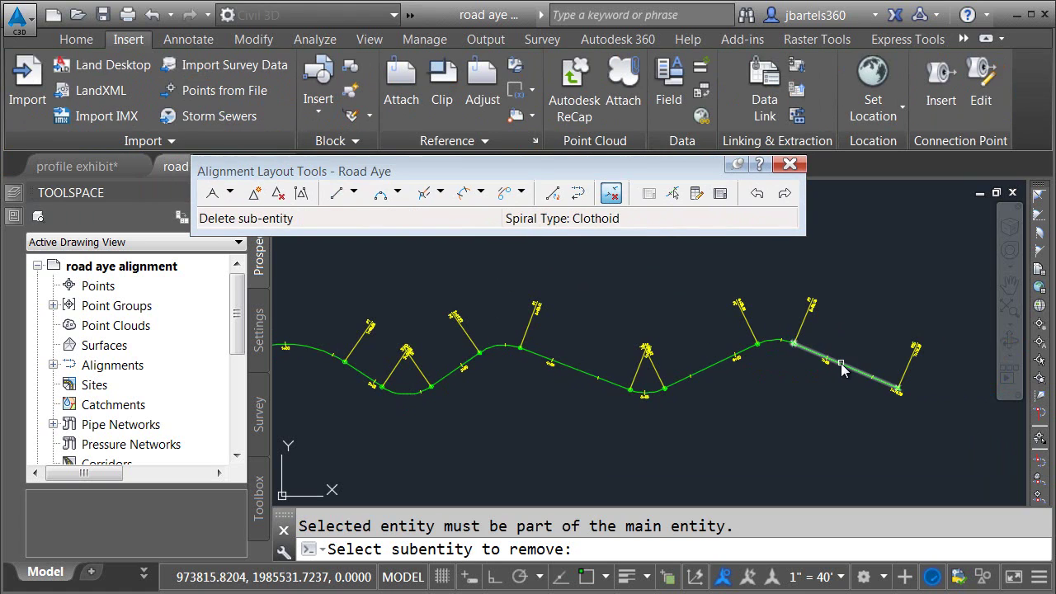
left_click(841, 364)
left_click(770, 343)
left_click(717, 365)
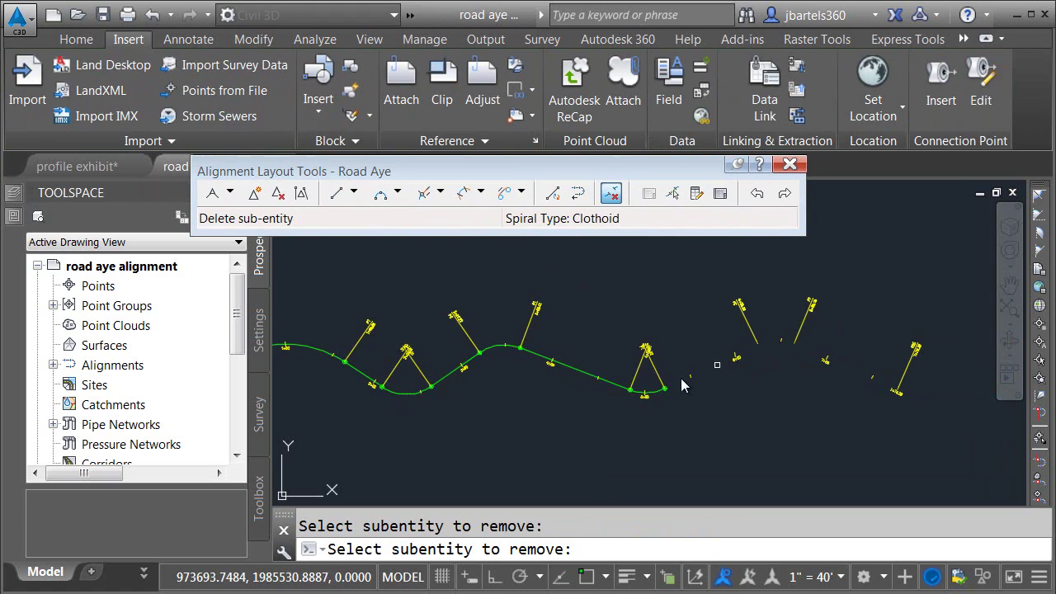
left_click(655, 388)
key("Return")
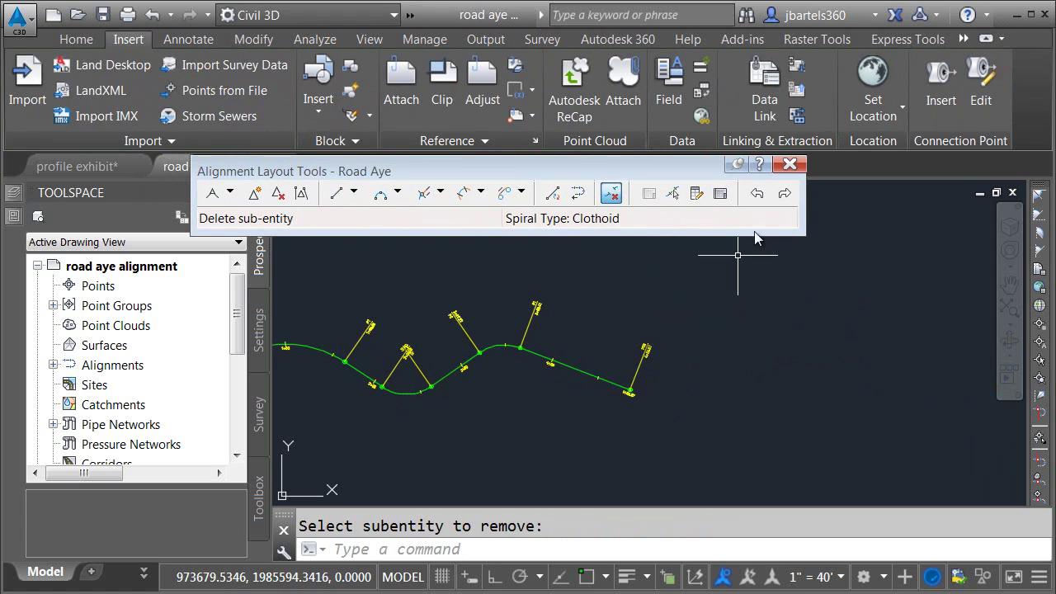
Close the alignment layout tools, and save and close the road aye alignment drawing
left_click(789, 164)
left_click(103, 14)
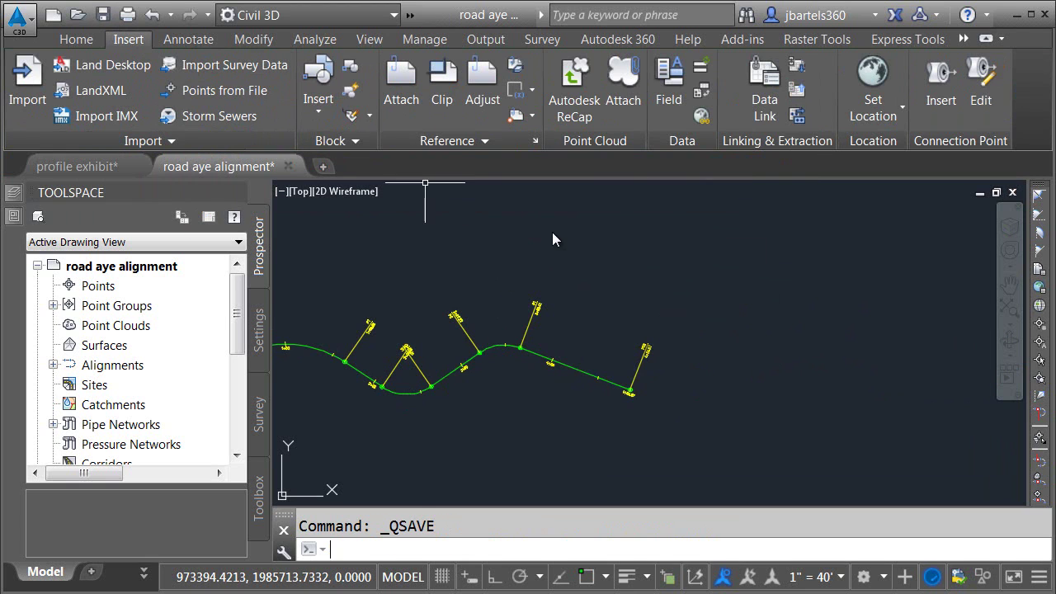
left_click(282, 168)
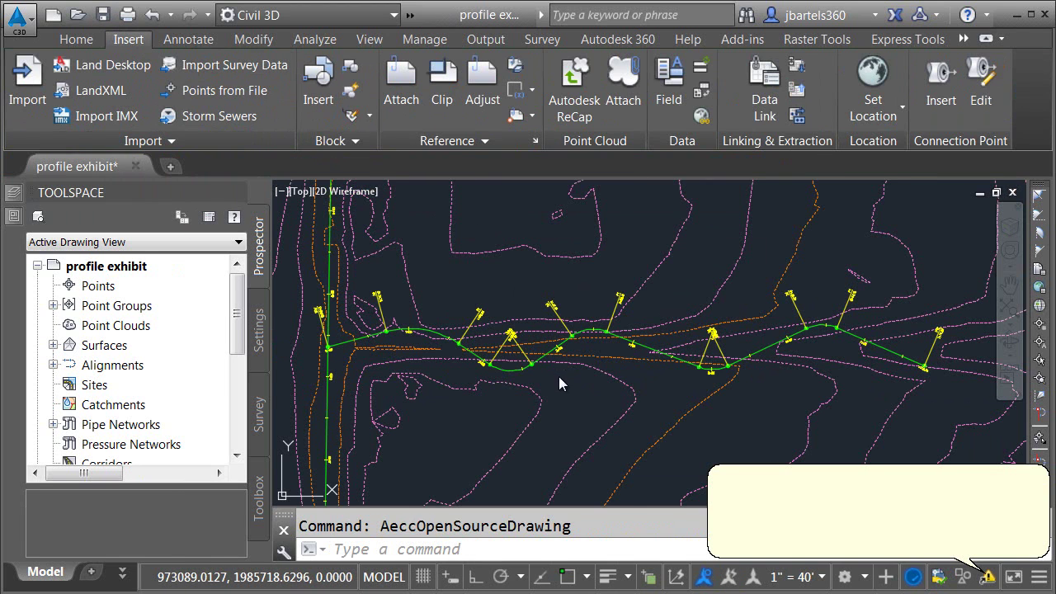
Synchronize the changed data shortcut references in profile exhibit and dismiss the event report
scroll(563, 404, "down", 4)
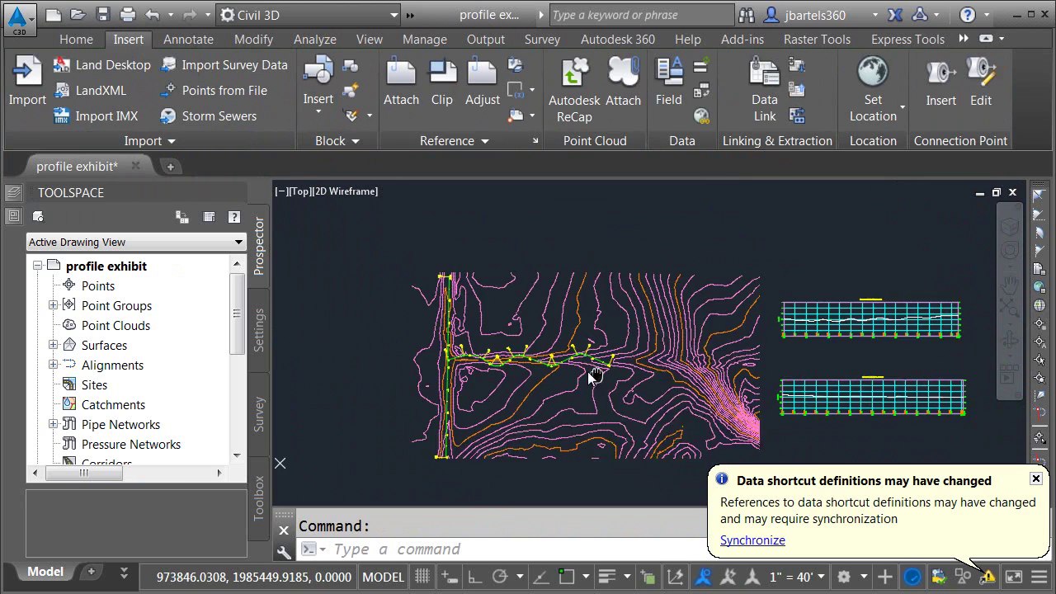
left_click(749, 540)
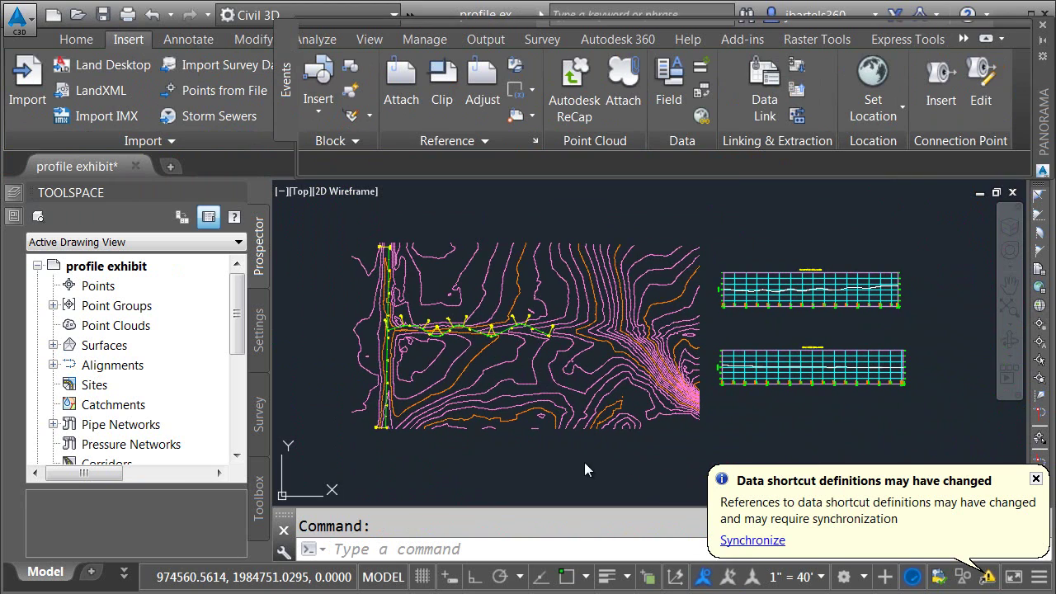
left_click(997, 33)
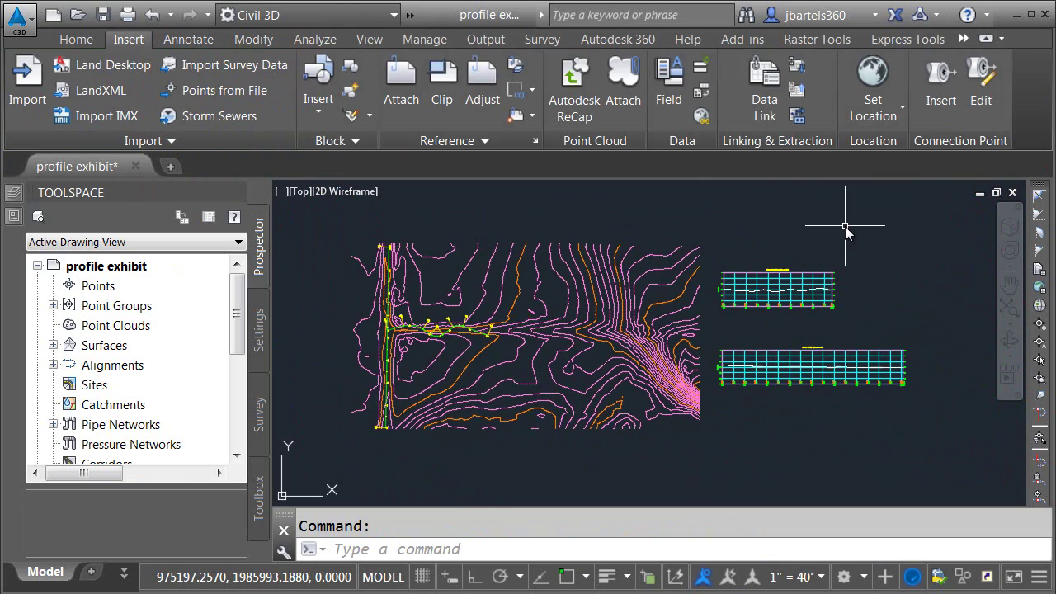